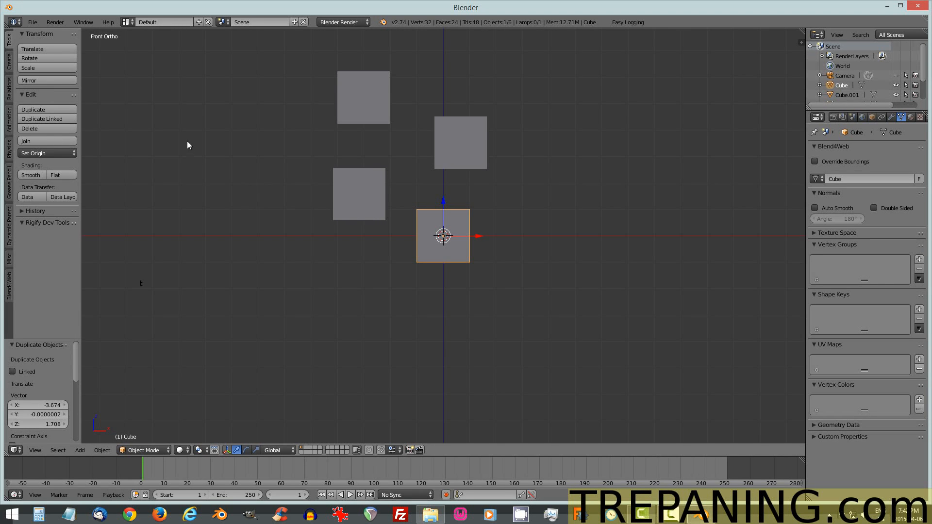
# - Discard the current cubes scene by reloading the start-up file
pyautogui.click(32, 22)
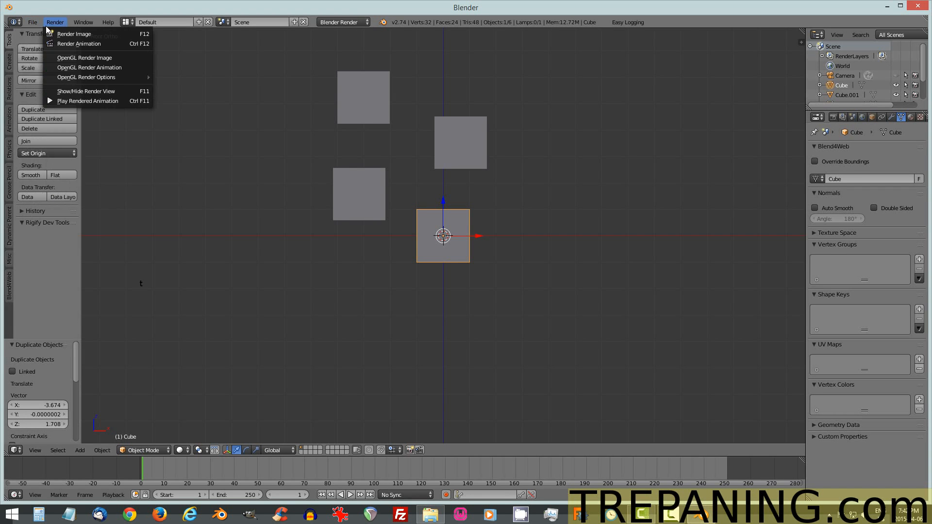
pyautogui.click(45, 33)
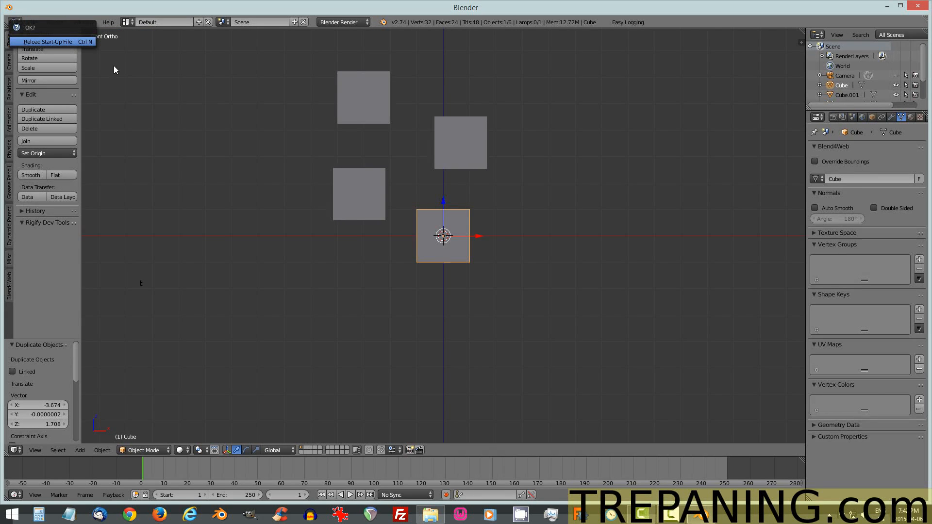
pyautogui.click(47, 42)
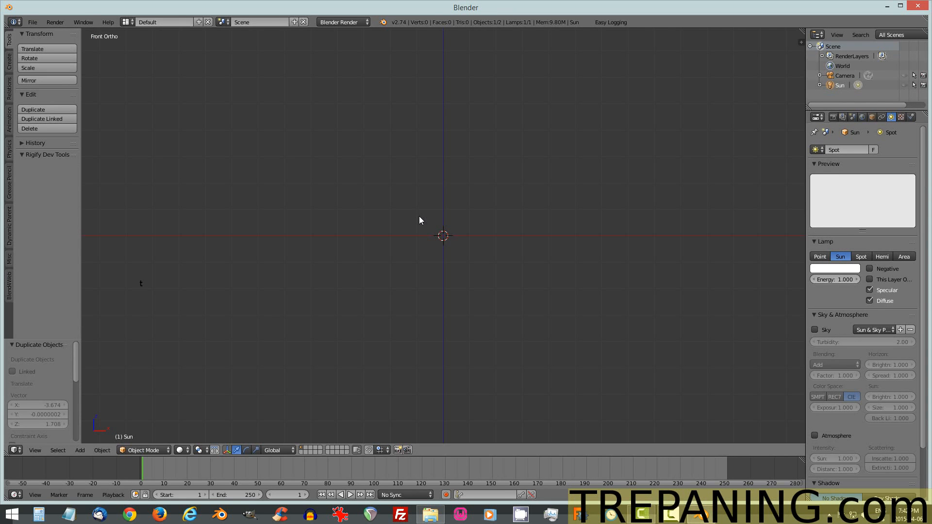
# - Review the add-ons list in the user preferences and close it
pyautogui.click(33, 22)
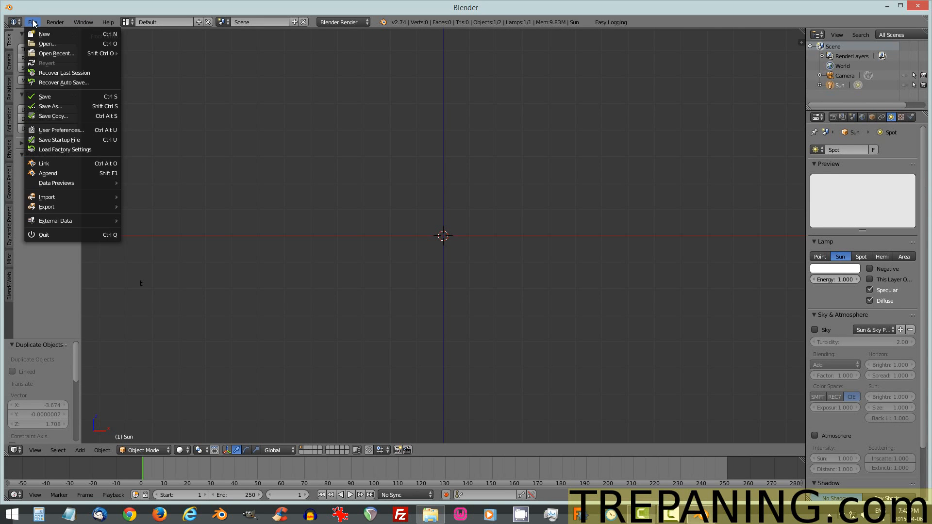
pyautogui.click(62, 130)
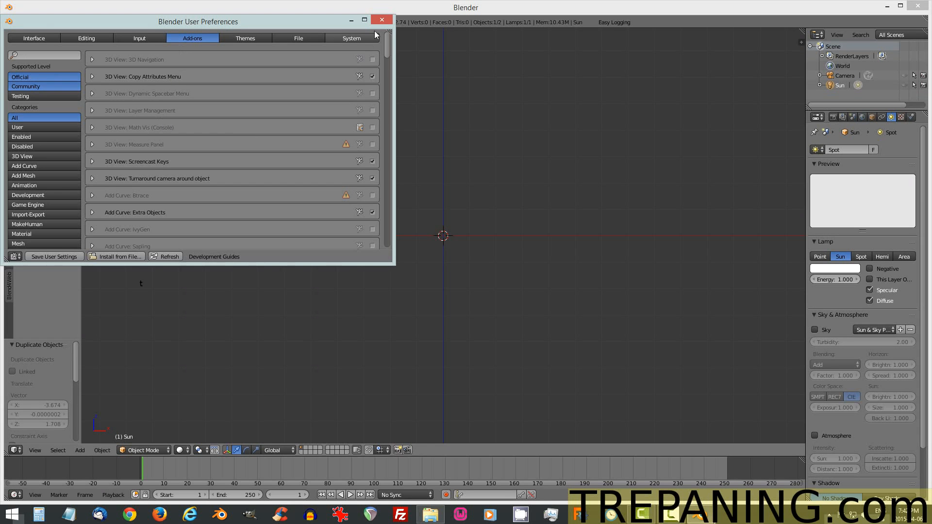
pyautogui.click(382, 19)
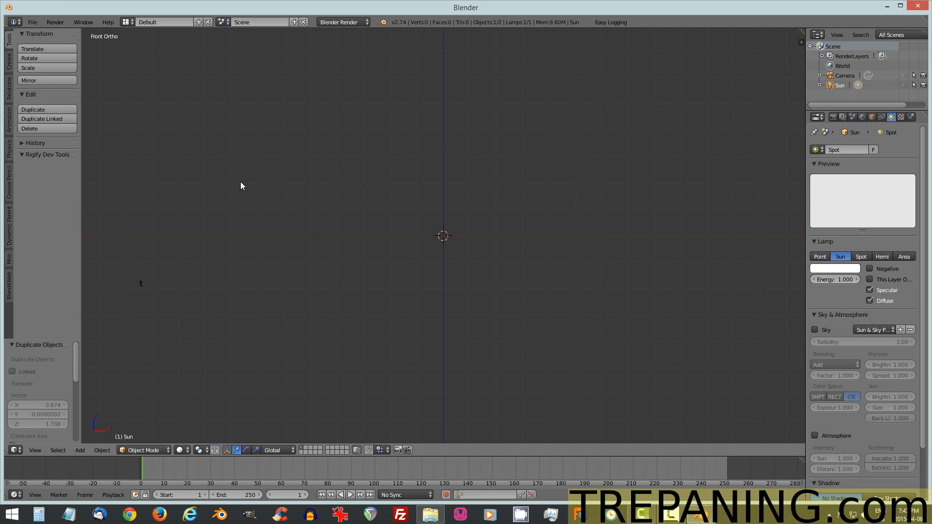
# - Open the file ana.blend from the tutorial folder
pyautogui.click(33, 22)
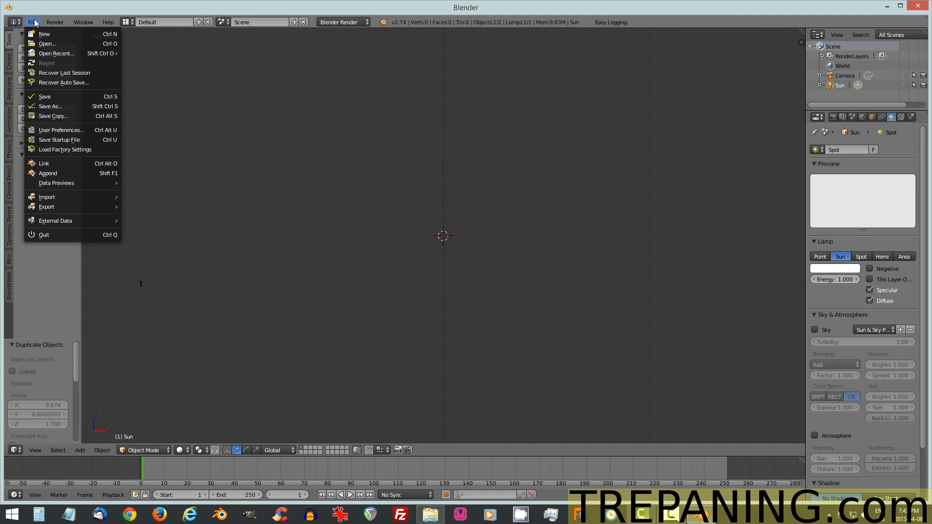
pyautogui.click(45, 43)
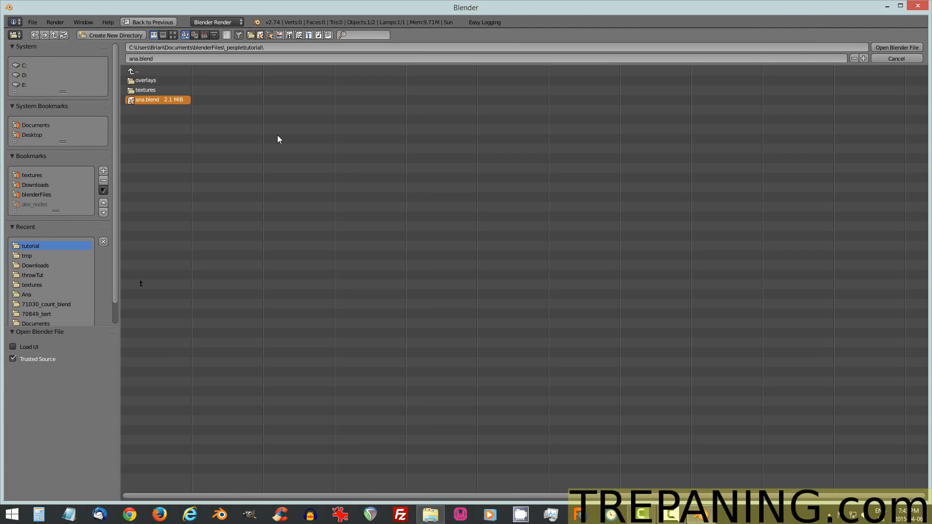
pyautogui.press('Return')
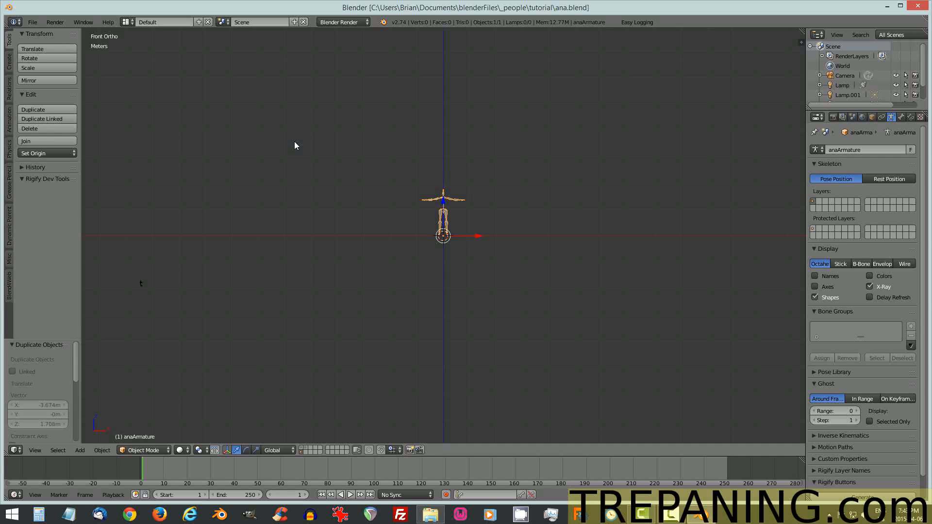
# - Examine the bones of the anaArmature skeleton from several angles, especially the legs, feet and arms
pyautogui.scroll(5, 549, 219)
pyautogui.scroll(4, 284, 205)
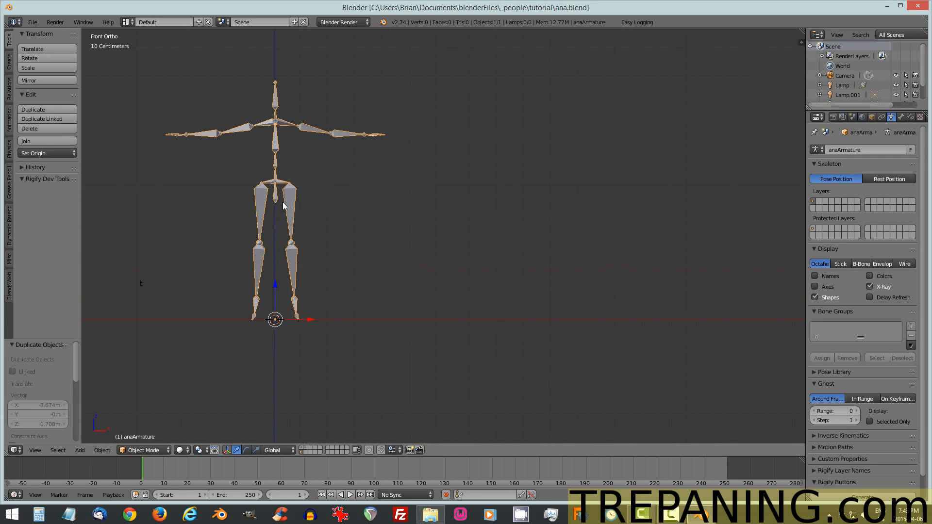
pyautogui.keyDown('shift'); pyautogui.moveTo(331, 196); pyautogui.dragTo(444, 220, button='middle'); pyautogui.keyUp('shift')
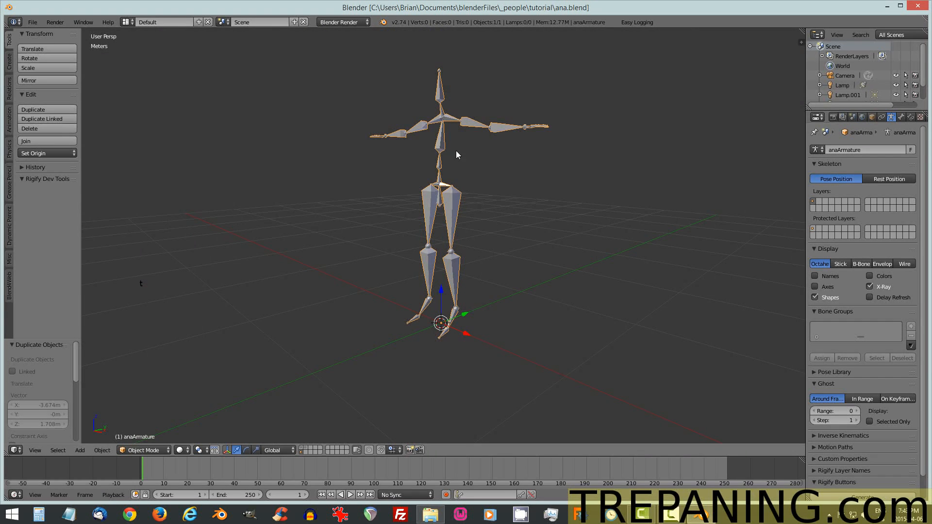
pyautogui.scroll(3, 480, 284)
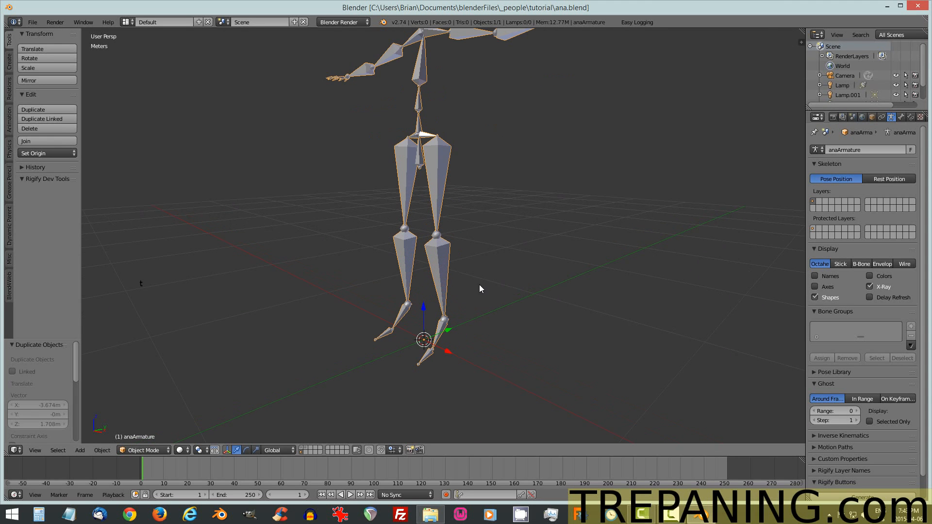
pyautogui.moveTo(458, 271); pyautogui.dragTo(358, 349, button='middle')
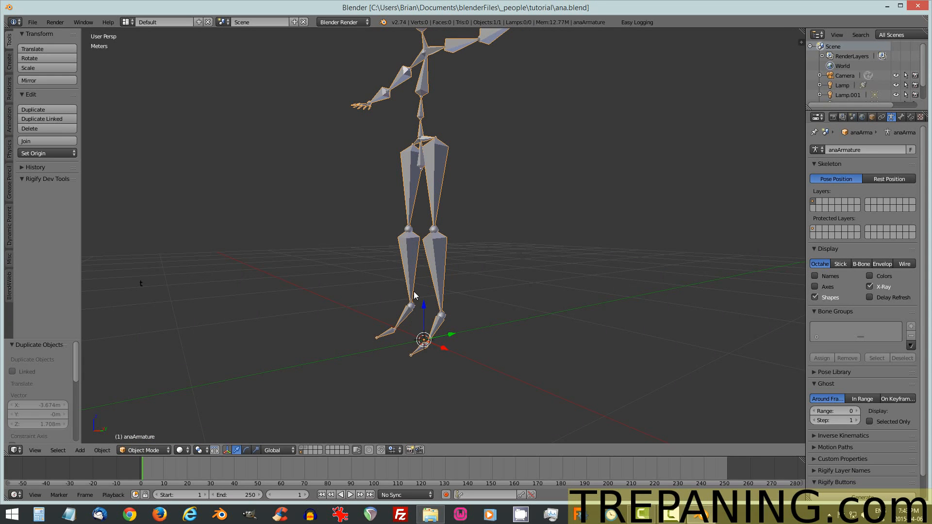
pyautogui.moveTo(353, 260); pyautogui.dragTo(384, 250, button='middle')
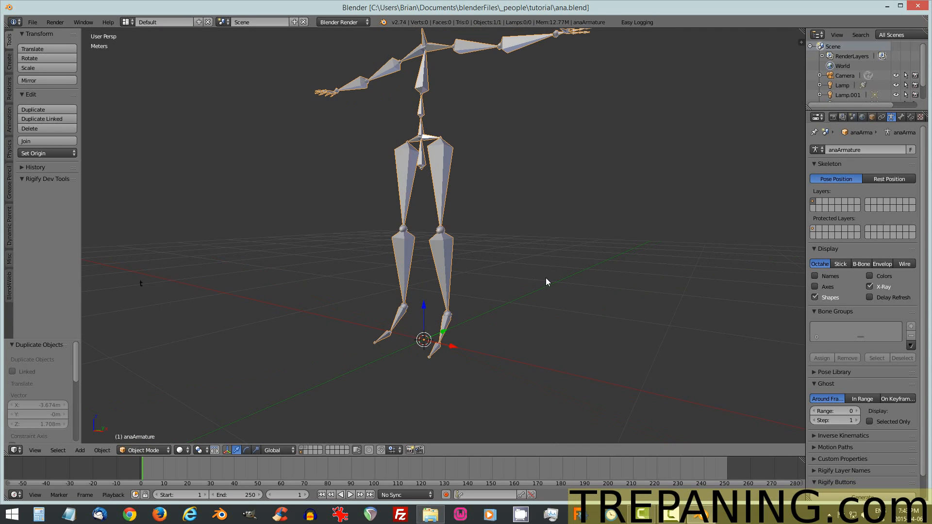
pyautogui.moveTo(545, 282); pyautogui.dragTo(438, 318, button='middle')
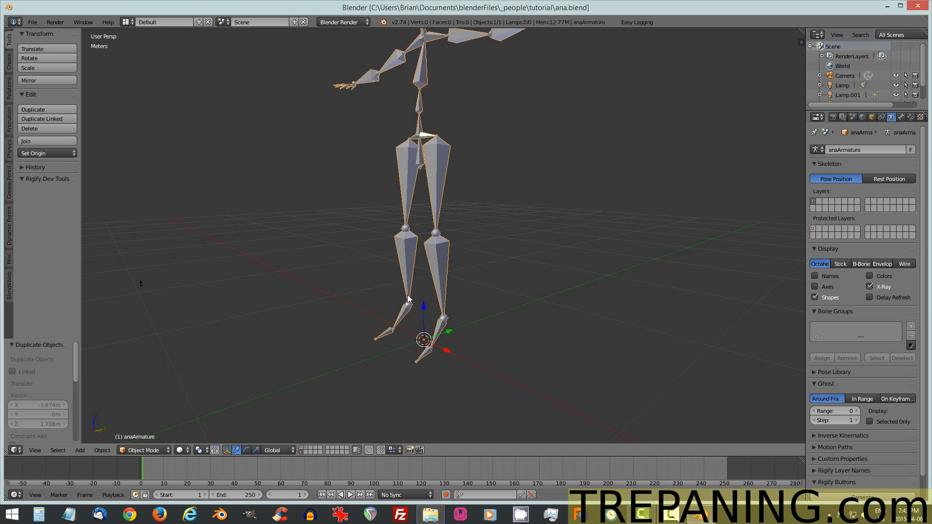
pyautogui.scroll(1, 423, 313)
pyautogui.scroll(1, 423, 313)
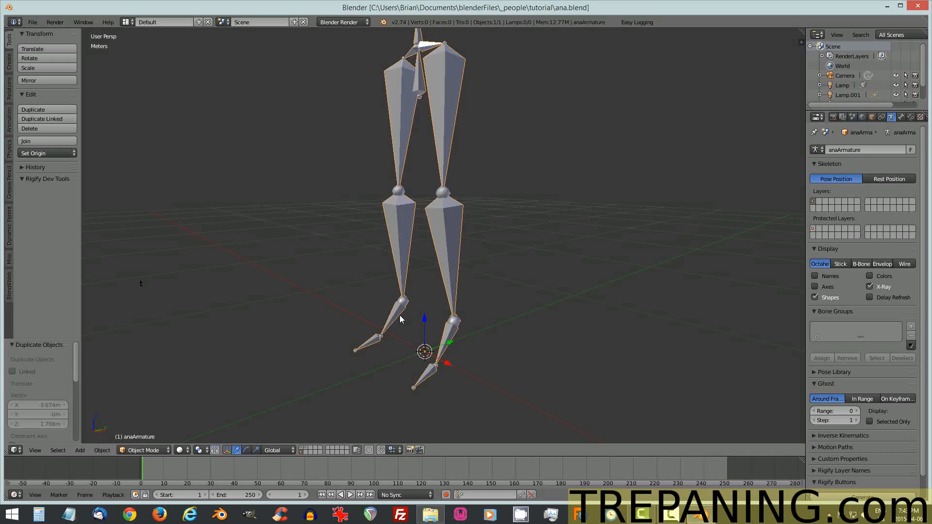
pyautogui.moveTo(400, 315); pyautogui.dragTo(406, 305, button='middle')
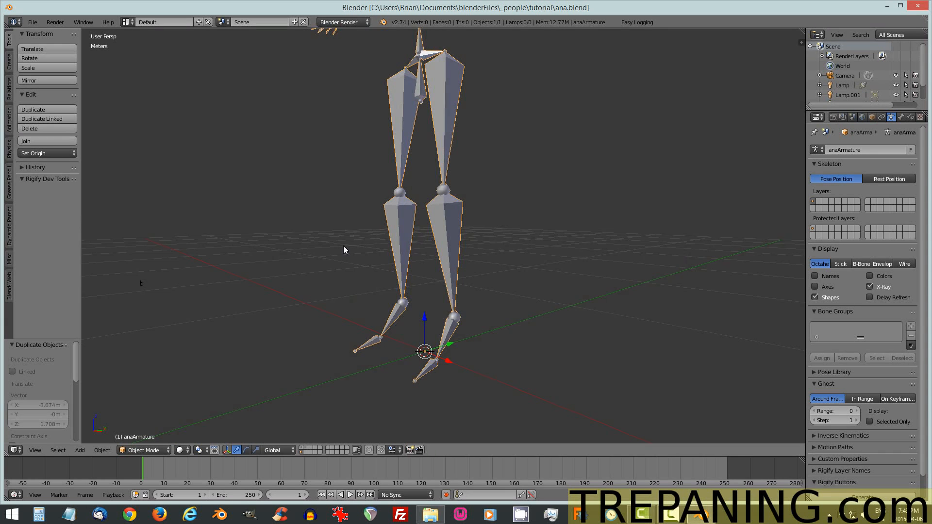
pyautogui.moveTo(342, 246); pyautogui.dragTo(457, 215, button='middle')
pyautogui.moveTo(592, 159); pyautogui.dragTo(544, 269, button='middle')
pyautogui.scroll(-4, 575, 227)
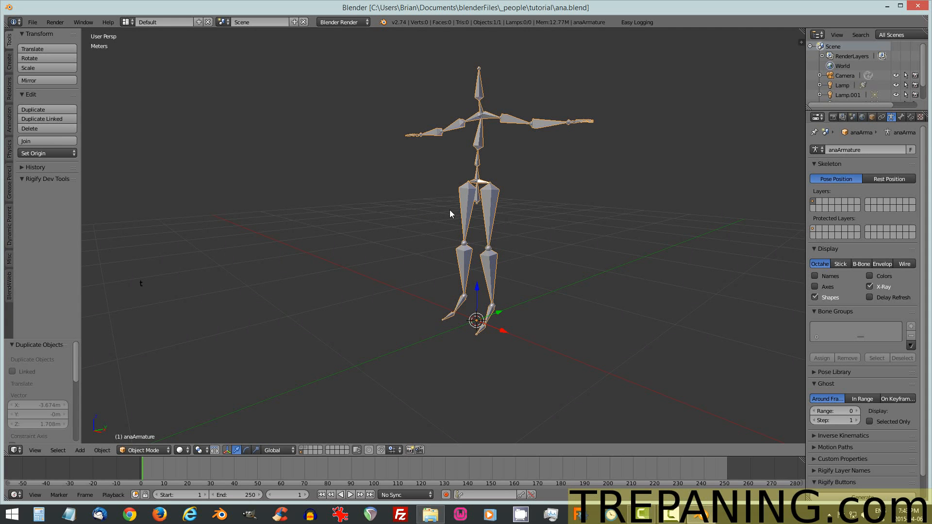
pyautogui.scroll(3, 529, 202)
pyautogui.moveTo(513, 217); pyautogui.dragTo(558, 219, button='middle')
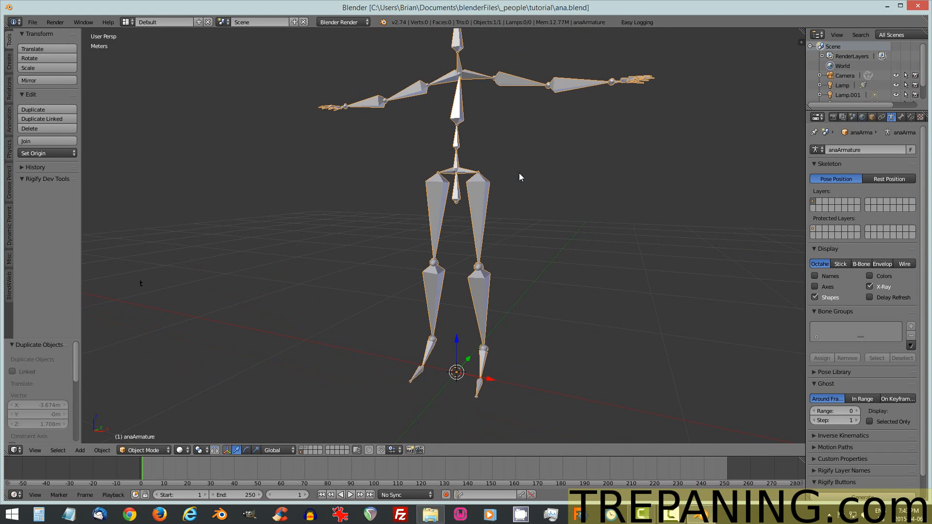
pyautogui.scroll(-2, 510, 166)
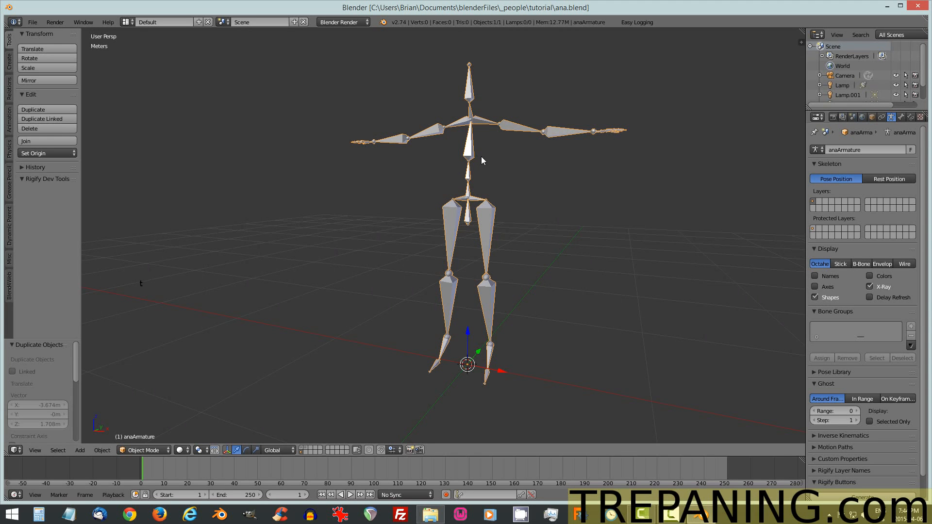
# - Put anaArmature into Edit Mode in the front orthographic view
pyautogui.press('KP_1')
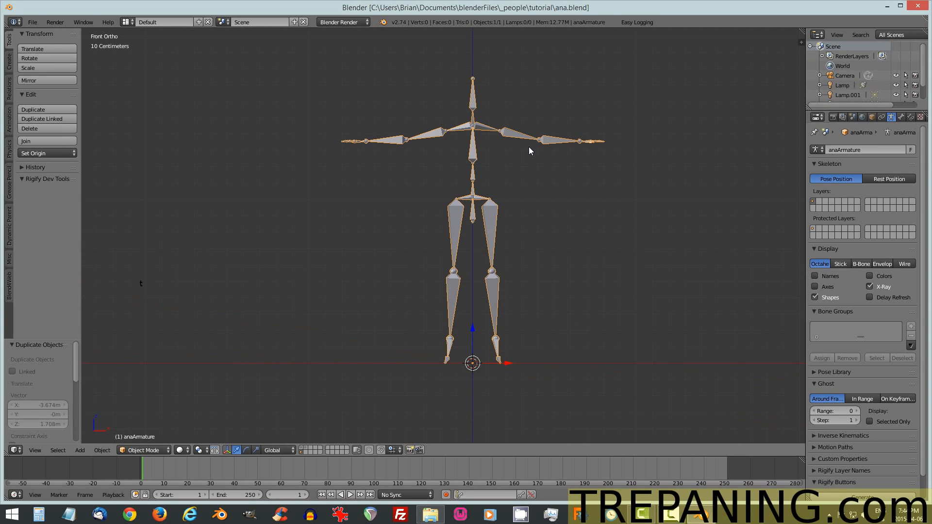
pyautogui.keyDown('shift'); pyautogui.moveTo(528, 147); pyautogui.dragTo(455, 164, button='middle'); pyautogui.keyUp('shift')
pyautogui.scroll(-1, 457, 164)
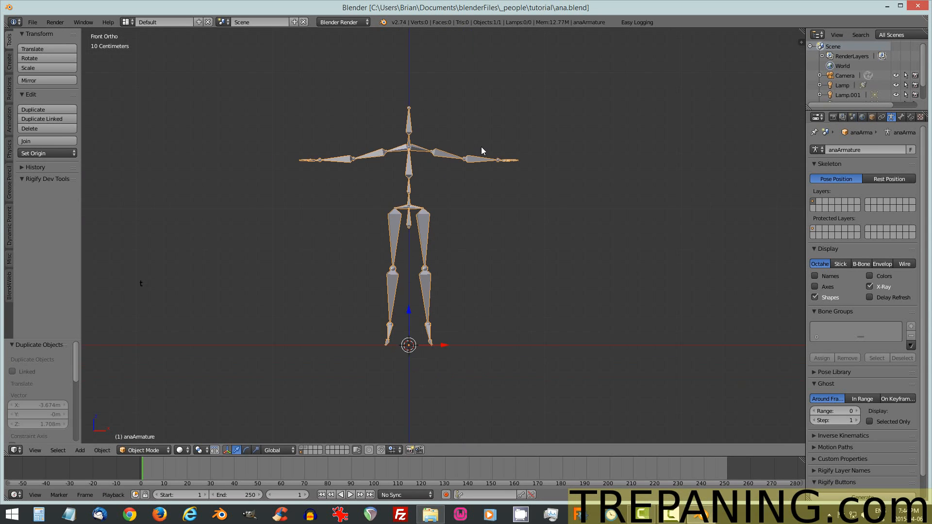
pyautogui.scroll(1, 481, 147)
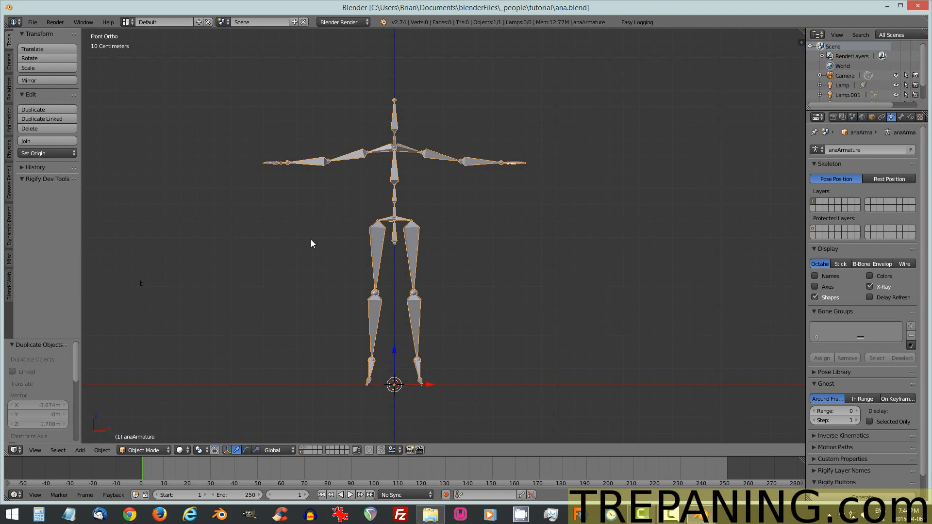
pyautogui.click(143, 449)
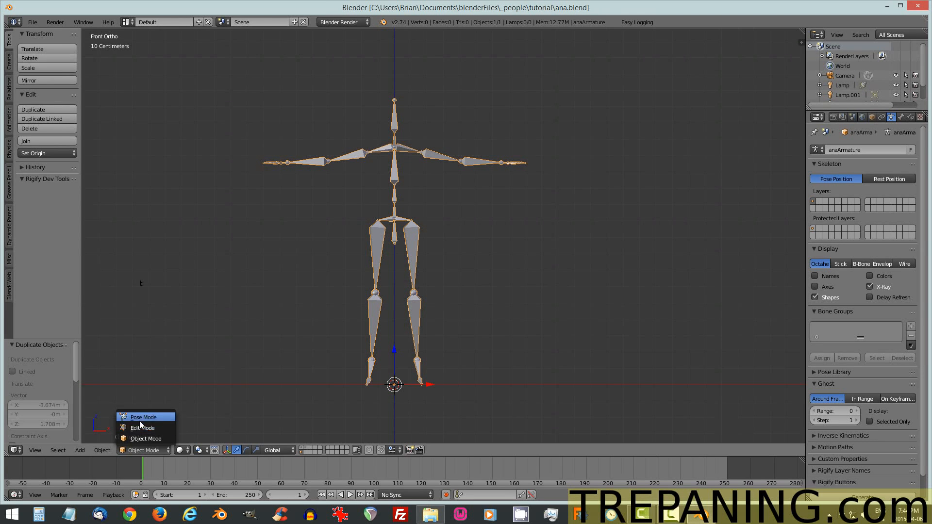
pyautogui.click(140, 428)
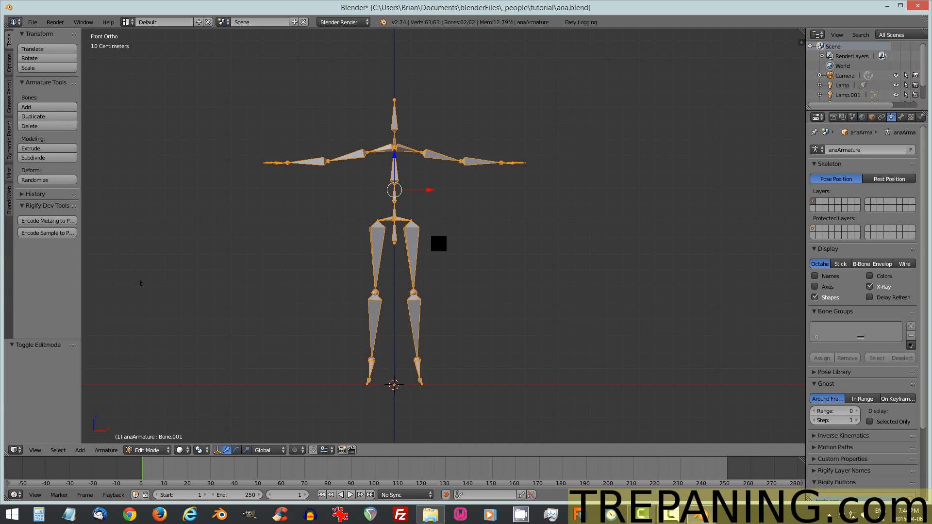
# - Extrude a bone about 24.2 cm straight up along Z from the wrist joint on the armature's +X side
pyautogui.rightClick(500, 161)
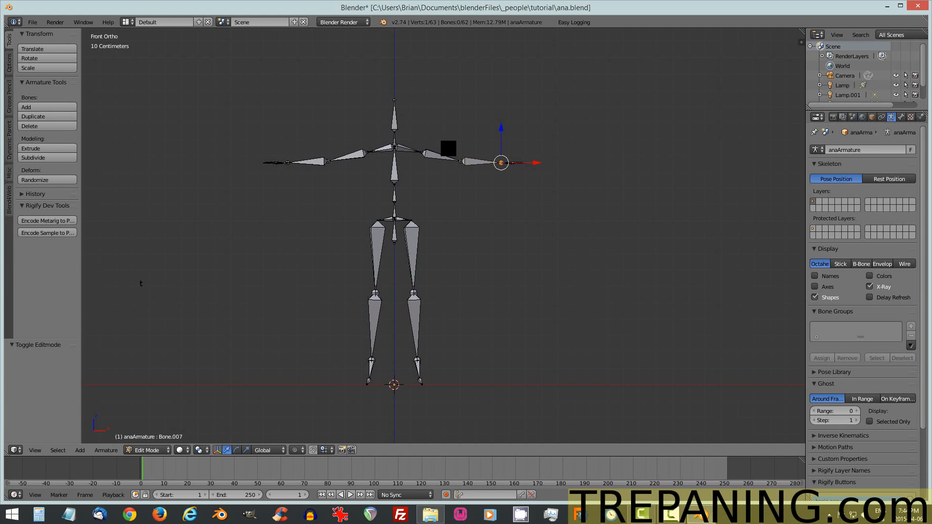
pyautogui.press('KP_5')
pyautogui.moveTo(506, 223); pyautogui.dragTo(474, 255, button='middle')
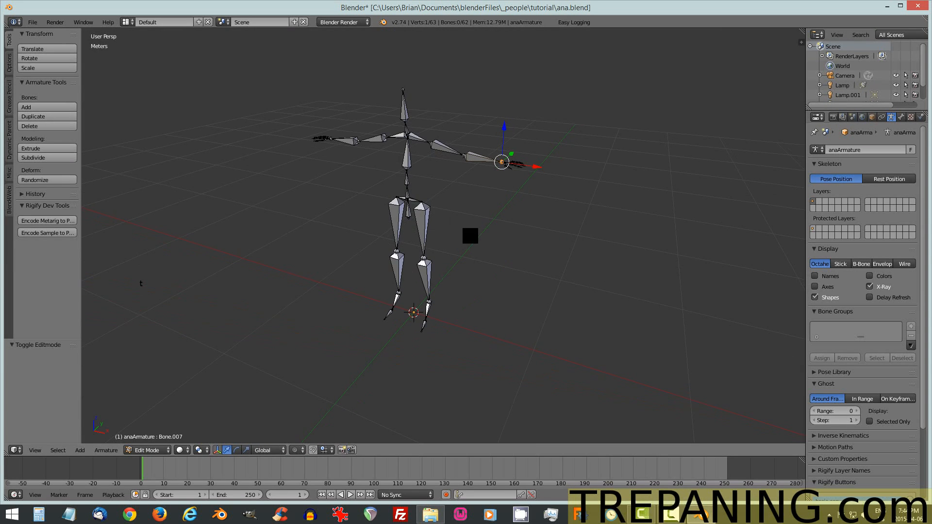
pyautogui.scroll(1, 475, 242)
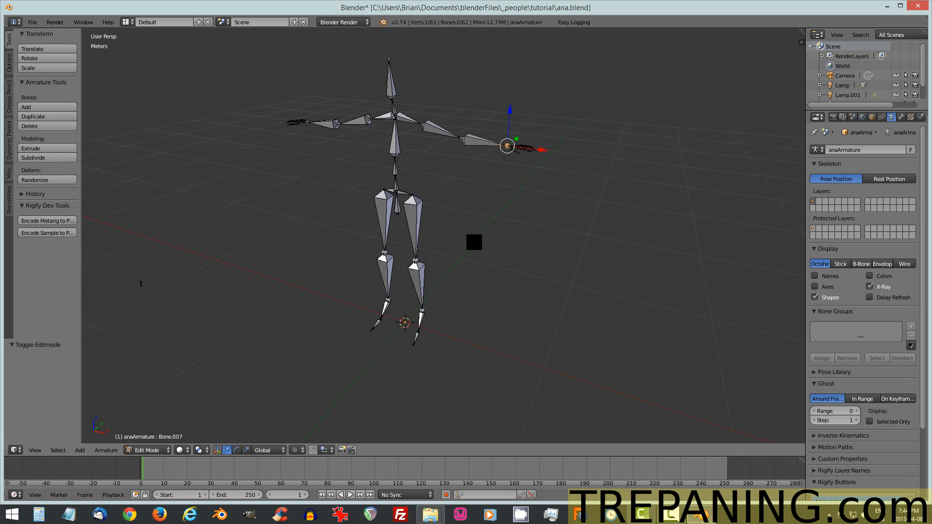
pyautogui.press('KP_1')
pyautogui.press('KP_5')
pyautogui.keyDown('shift'); pyautogui.moveTo(456, 232); pyautogui.dragTo(528, 212, button='middle'); pyautogui.keyUp('shift')
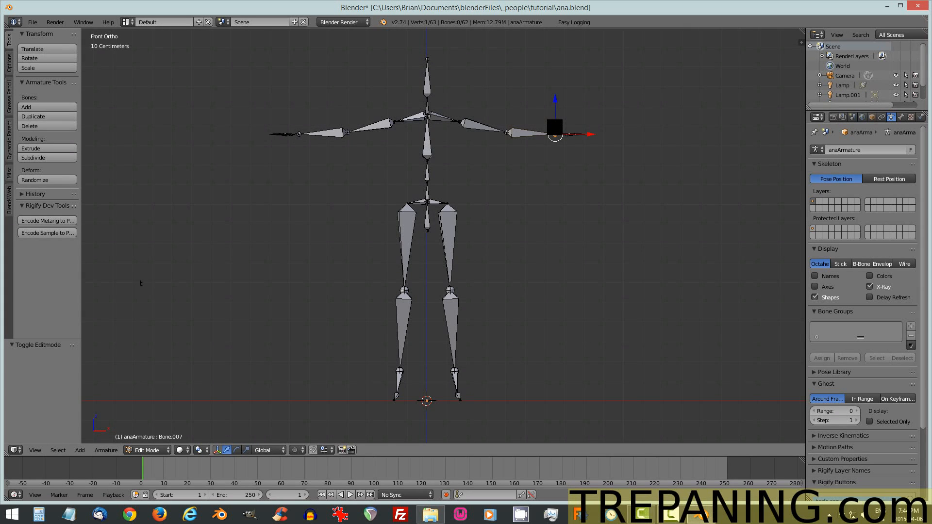
pyautogui.press('e')
pyautogui.press('z')
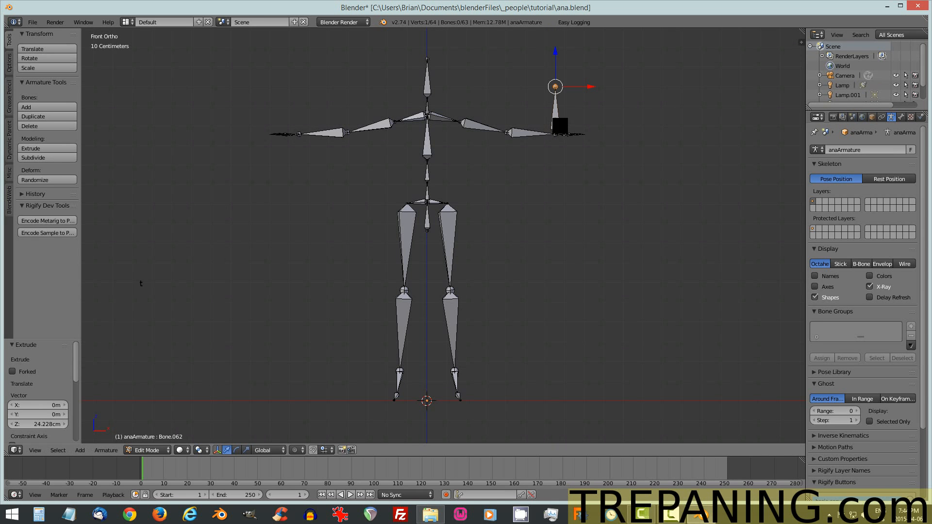
# - Extrude a matching bone about 24 cm upward along Z from the wrist joint on the armature's -X side
pyautogui.rightClick(298, 131)
pyautogui.press('e')
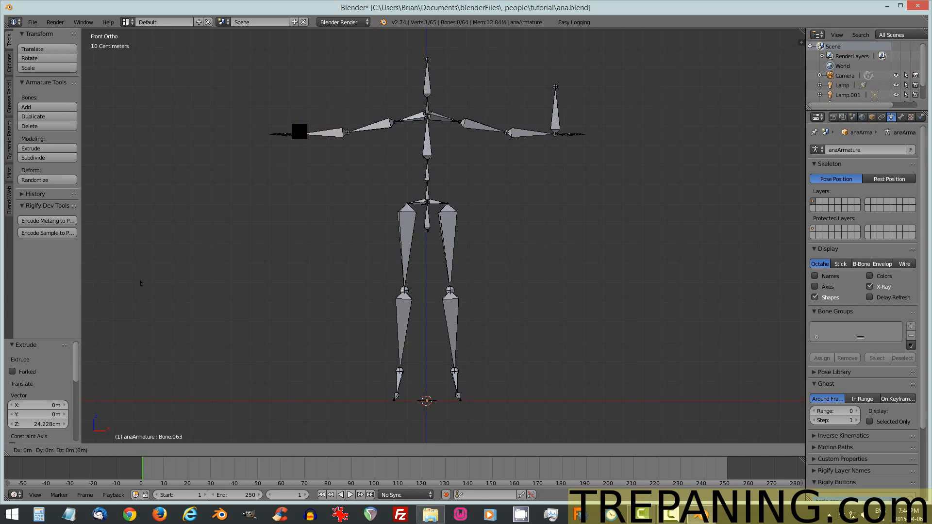
pyautogui.press('z')
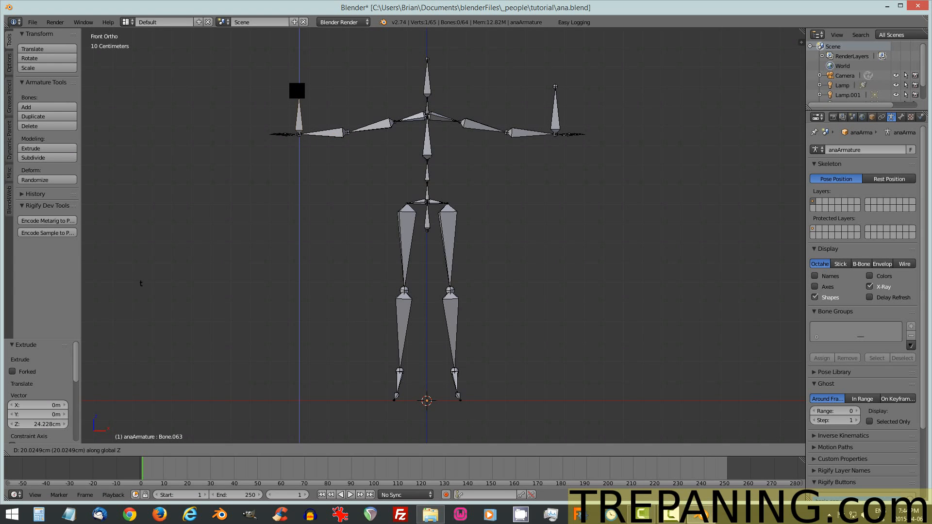
pyautogui.click(298, 84)
# - Extrude a bone about 32.3 cm backward along Y from the ankle joint on the armature's -X side
pyautogui.moveTo(474, 192); pyautogui.dragTo(424, 288, button='middle')
pyautogui.moveTo(432, 330); pyautogui.dragTo(453, 274, button='middle')
pyautogui.rightClick(391, 322)
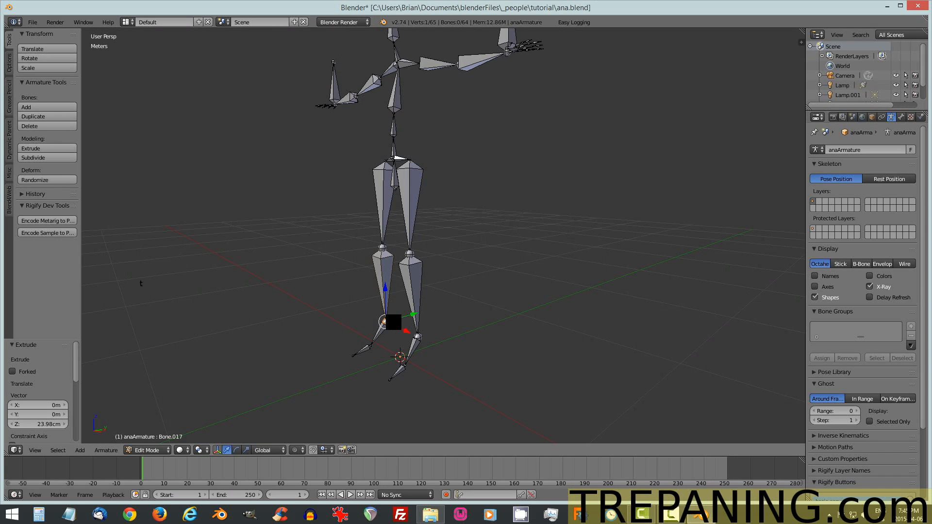
pyautogui.press('e')
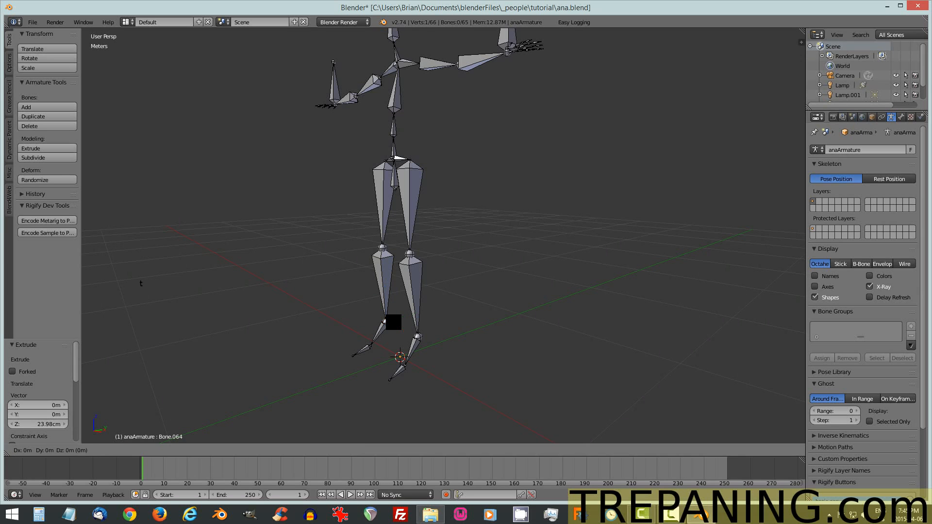
pyautogui.press('y')
pyautogui.click(437, 304)
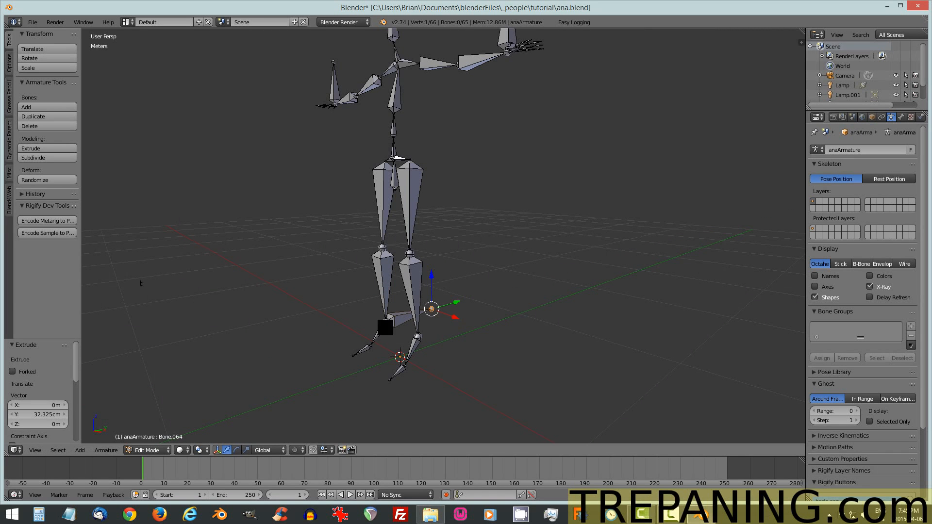
pyautogui.click(9, 64)
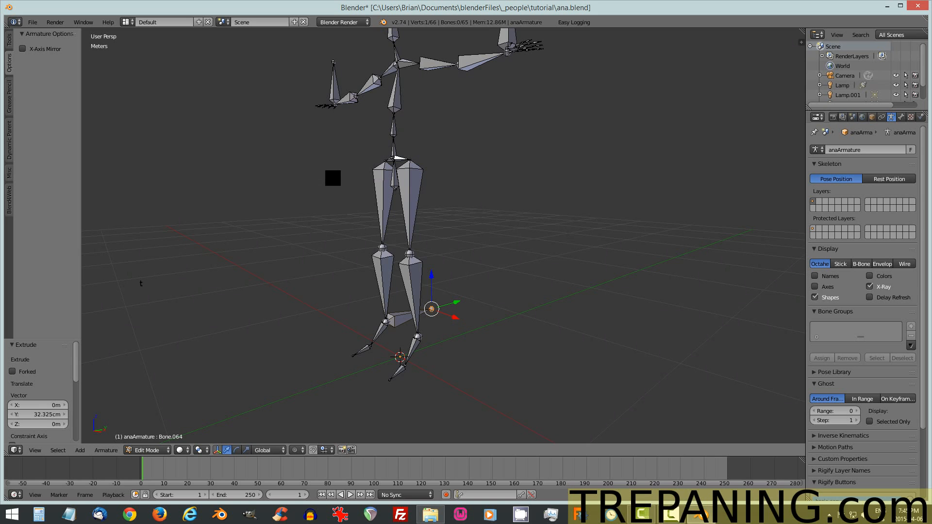
pyautogui.scroll(2, 337, 155)
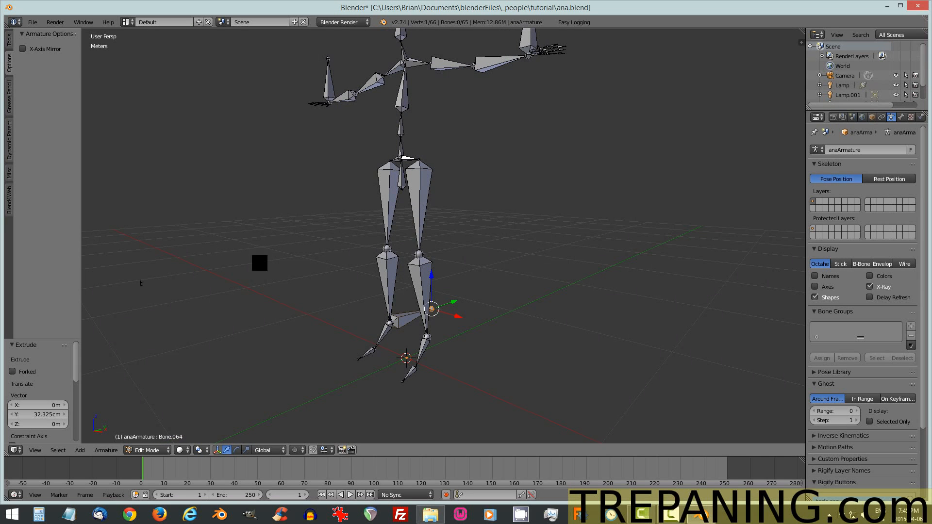
pyautogui.click(10, 41)
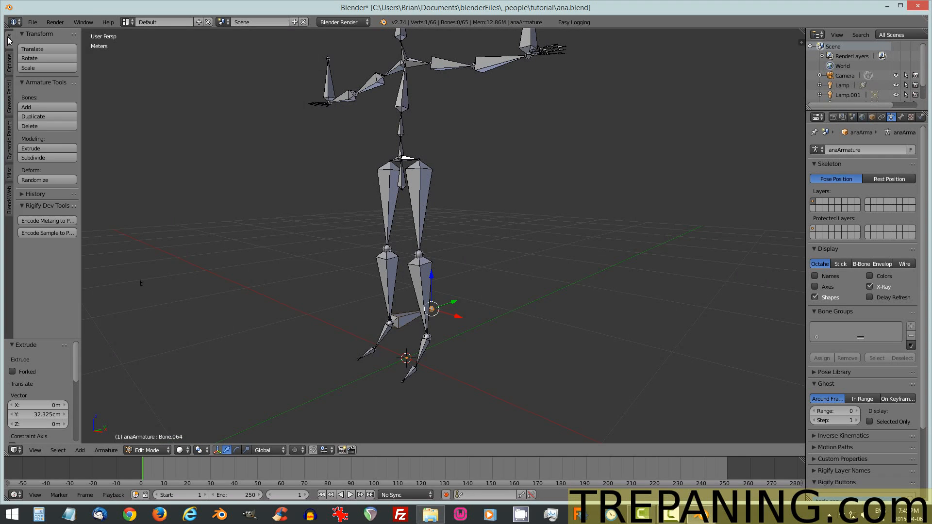
# - Extrude a bone about 25.3 cm backward along Y from the ankle joint on the armature's +X side
pyautogui.moveTo(640, 295); pyautogui.dragTo(601, 300, button='middle')
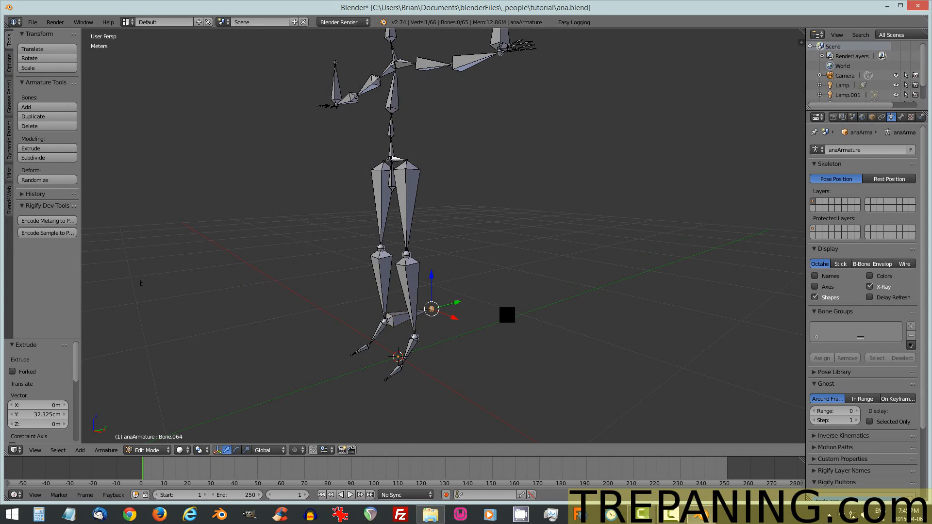
pyautogui.rightClick(416, 337)
pyautogui.press('e')
pyautogui.press('y')
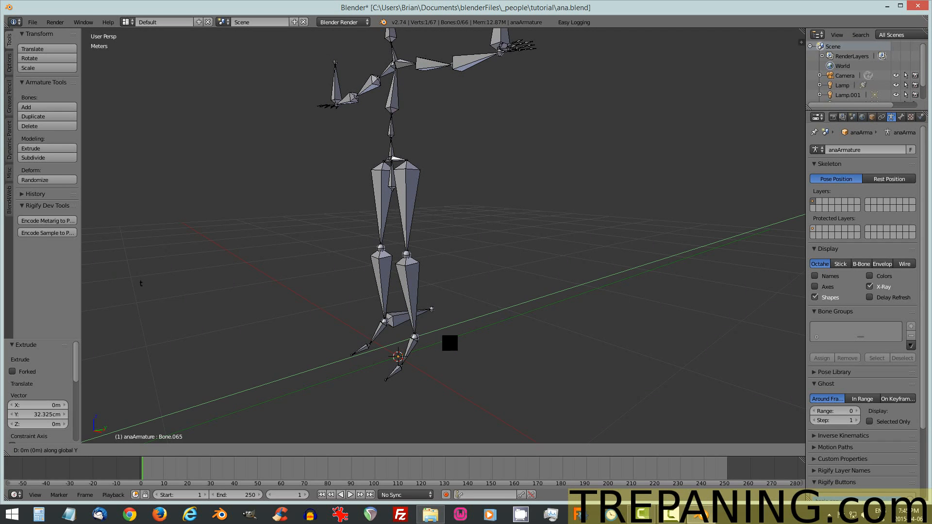
pyautogui.click(483, 331)
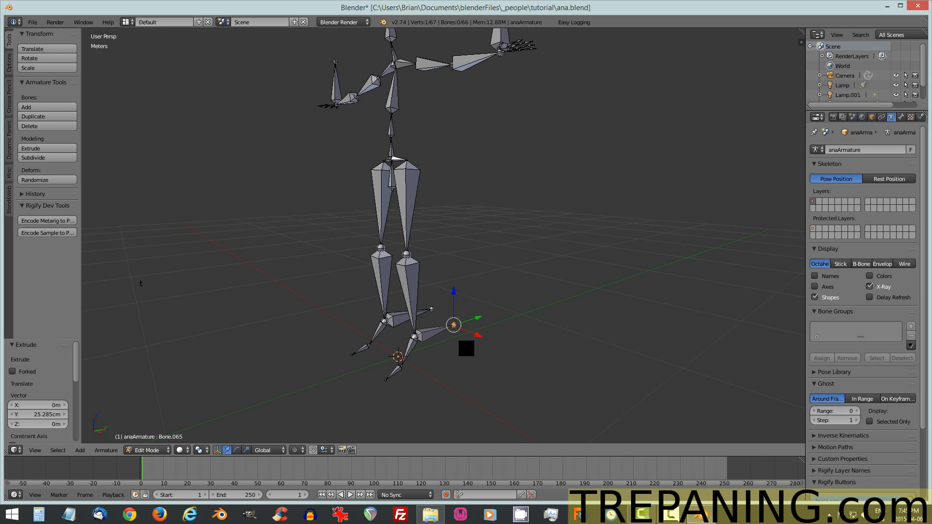
# - Rename the upright control bone at the -X wrist to armIKR and clear its parent
pyautogui.moveTo(316, 364); pyautogui.dragTo(404, 387, button='middle')
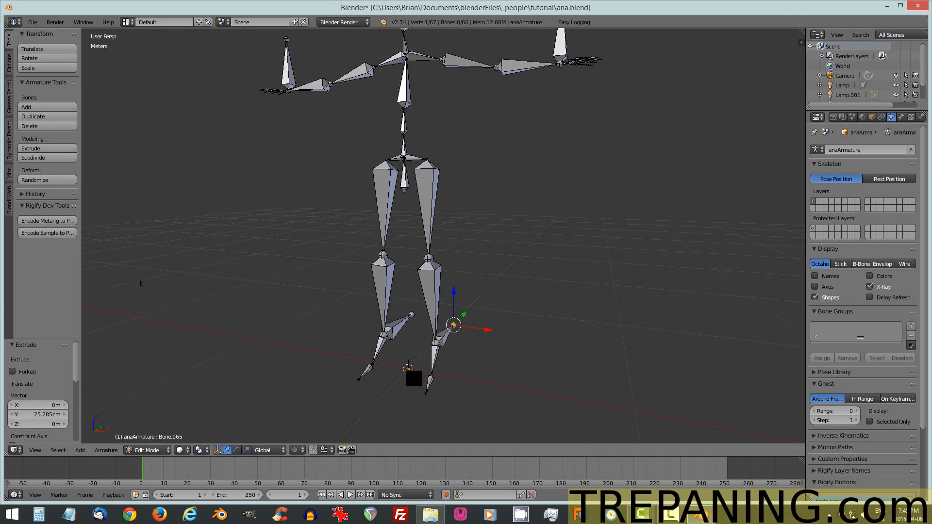
pyautogui.scroll(-1, 409, 285)
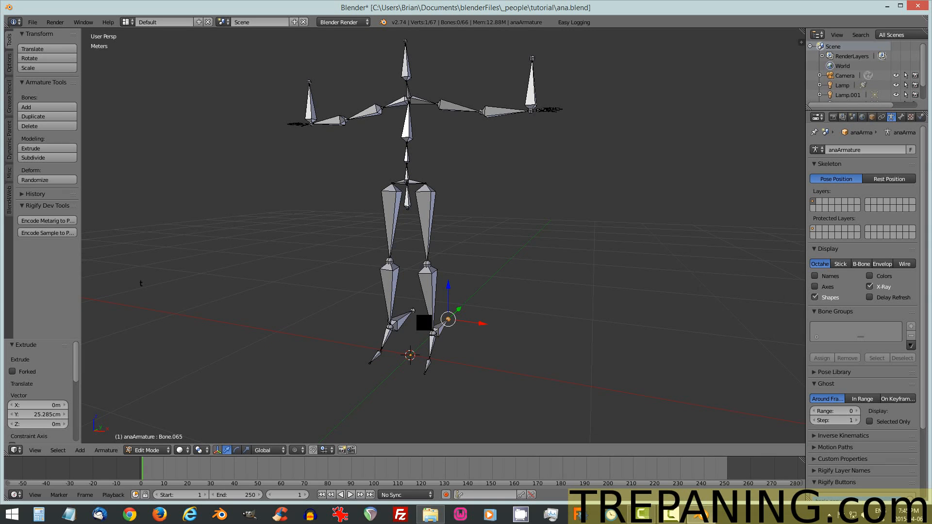
pyautogui.rightClick(310, 102)
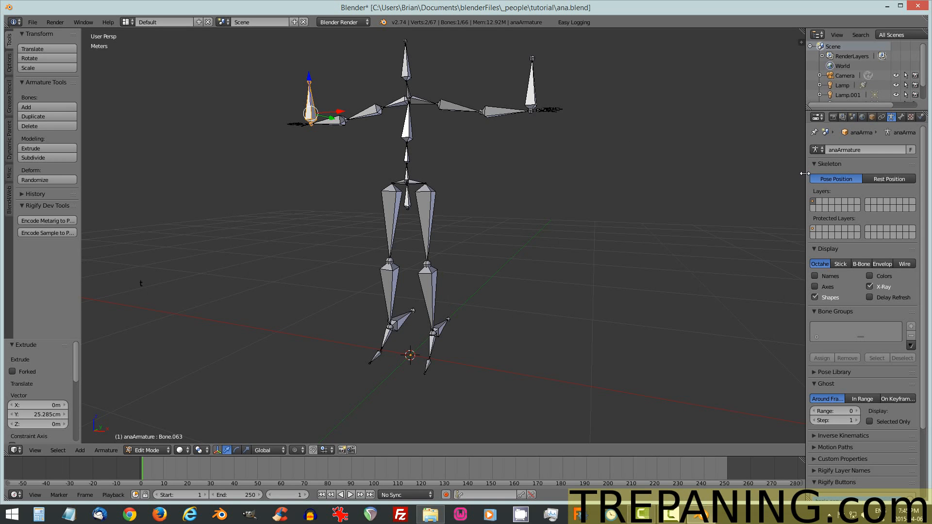
pyautogui.moveTo(805, 173); pyautogui.dragTo(750, 173)
pyautogui.click(845, 116)
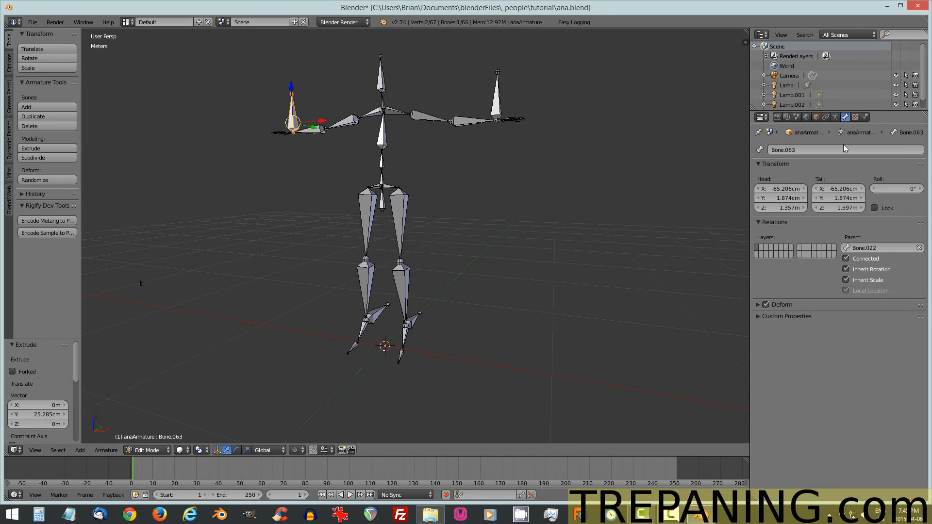
pyautogui.click(795, 149)
pyautogui.write('armIKR')
pyautogui.press('Return')
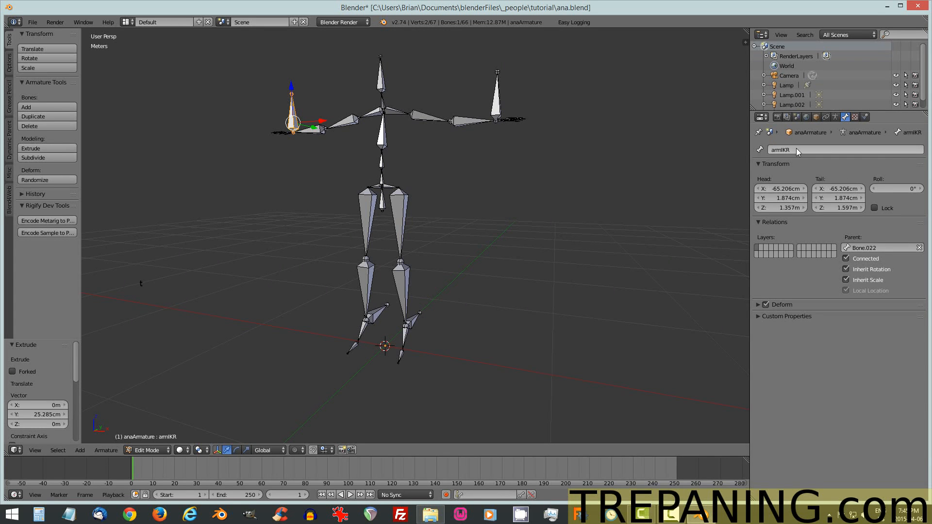
pyautogui.click(918, 248)
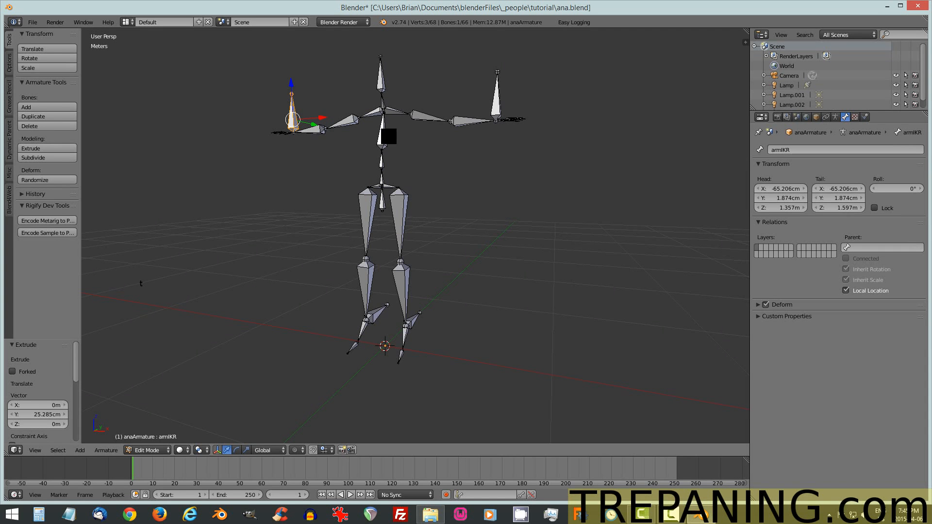
# - Rename the upright control bone at the +X wrist to armIKL and clear its parent
pyautogui.rightClick(496, 99)
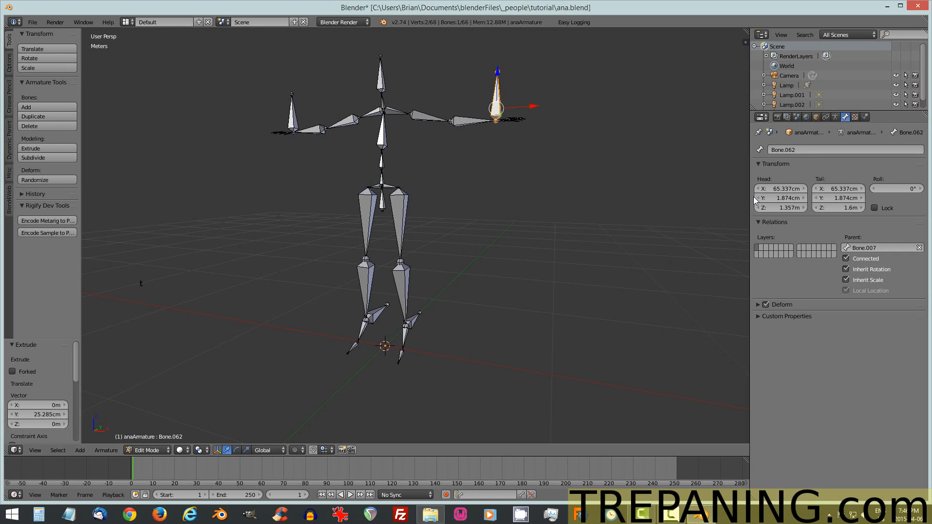
pyautogui.click(817, 150)
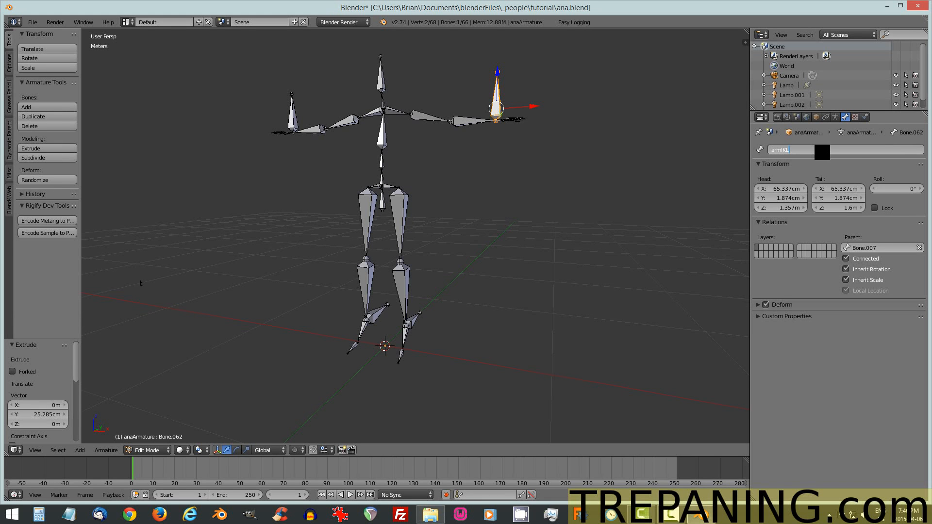
pyautogui.press('Return')
pyautogui.click(919, 248)
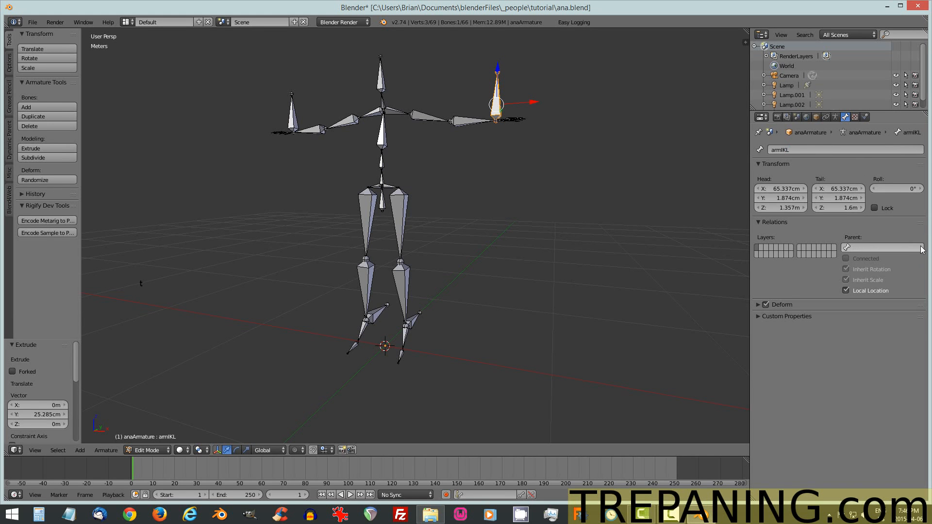
# - Rename the backward-pointing control bone at the -X ankle to legIKR and clear its parent
pyautogui.rightClick(376, 315)
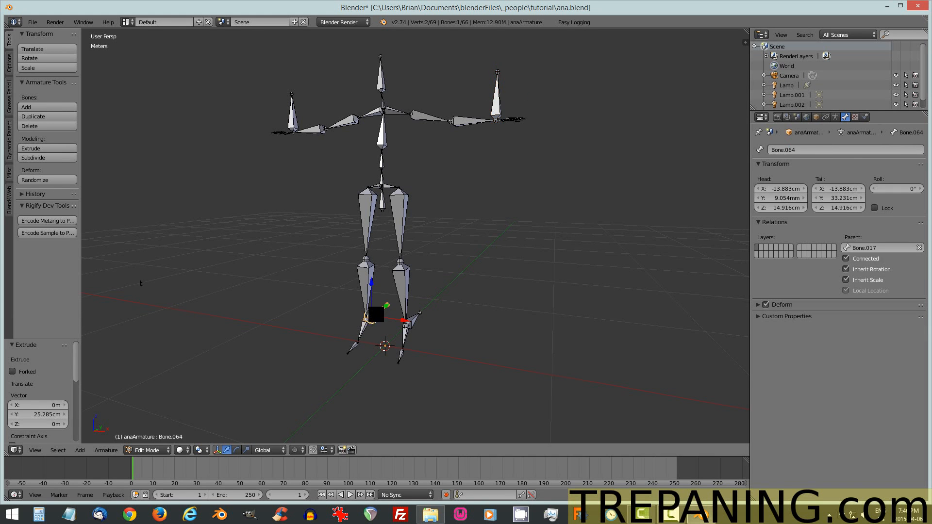
pyautogui.click(801, 152)
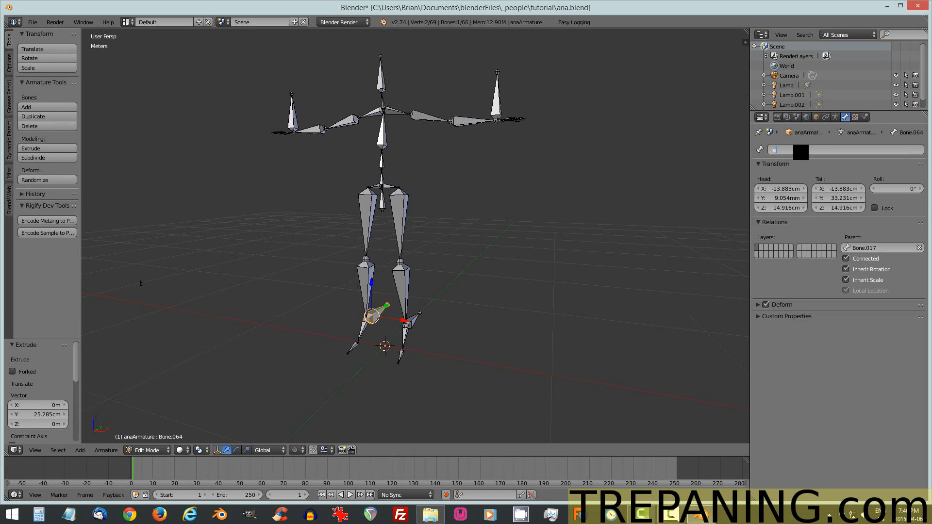
pyautogui.write('legIKR')
pyautogui.press('Return')
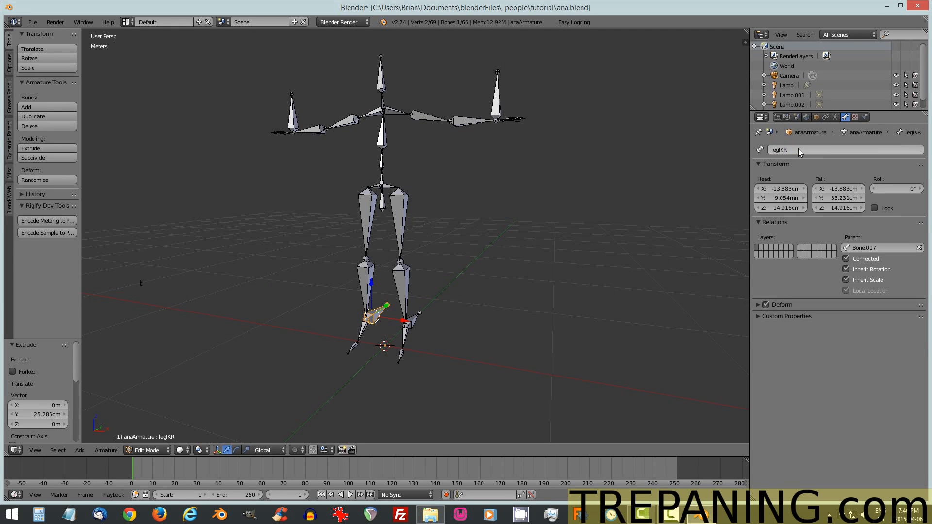
pyautogui.click(919, 248)
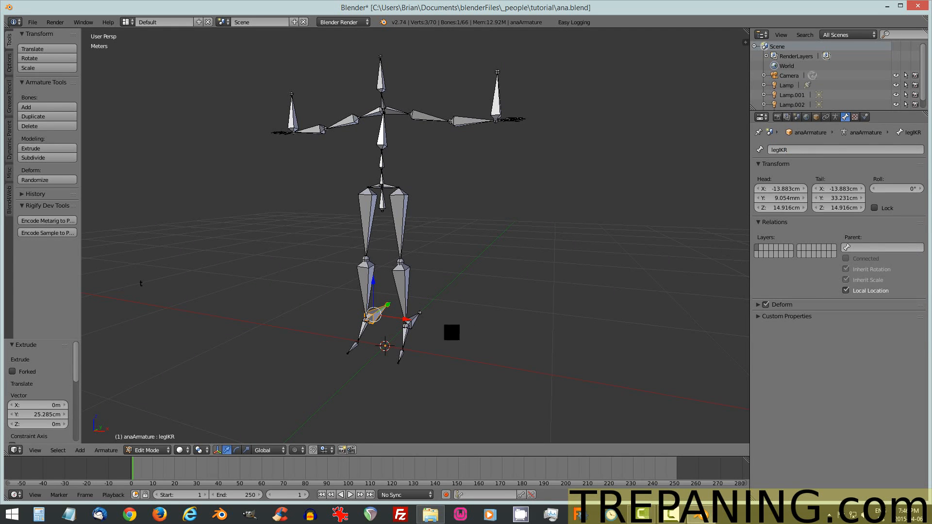
# - Rename the backward-pointing control bone at the +X ankle to legIKL and clear its parent
pyautogui.rightClick(413, 322)
pyautogui.click(785, 151)
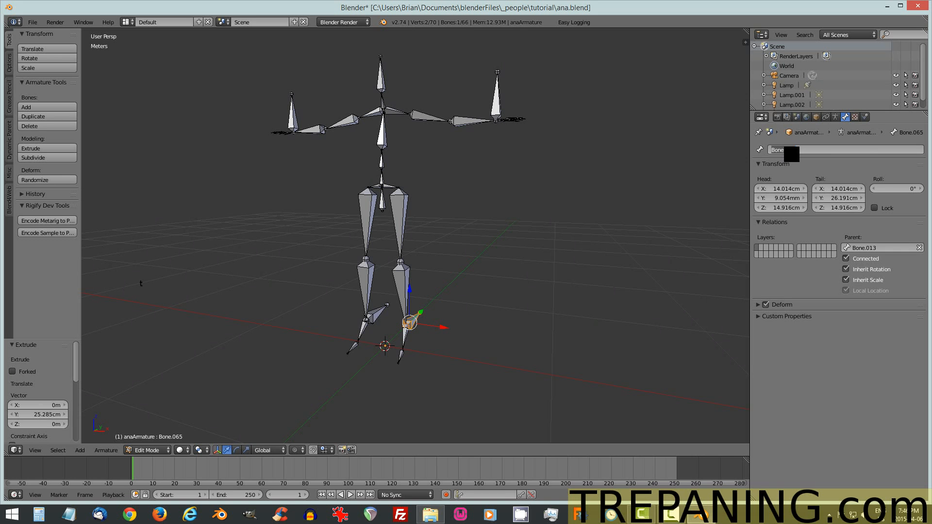
pyautogui.write('legIKL')
pyautogui.press('Return')
pyautogui.click(919, 248)
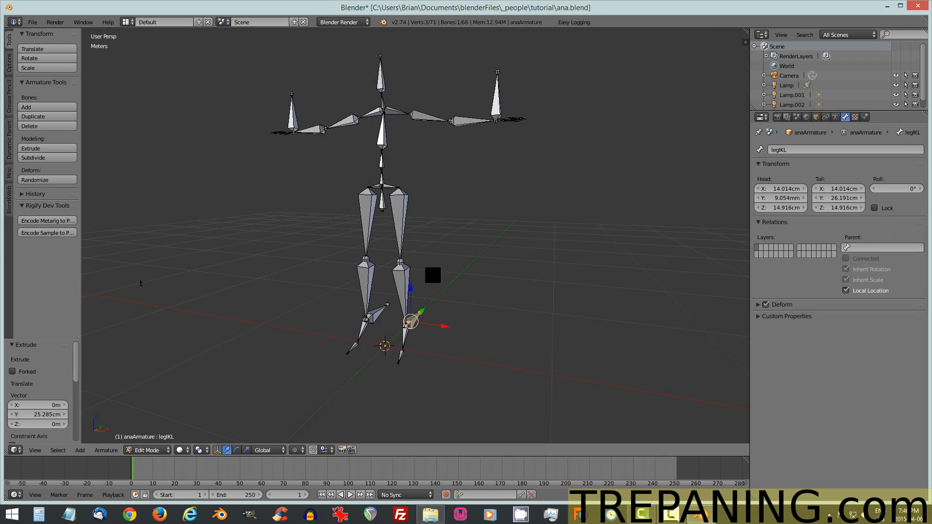
pyautogui.scroll(-2, 447, 238)
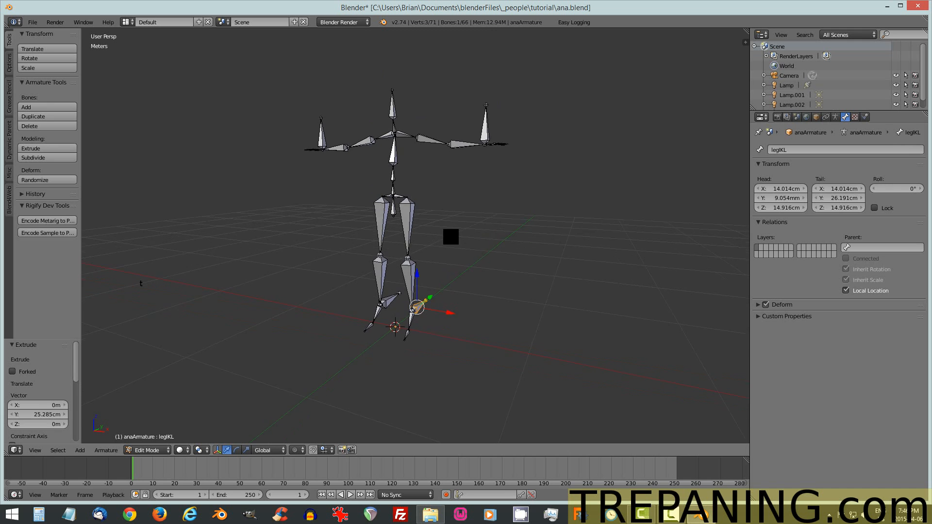
pyautogui.scroll(4, 410, 307)
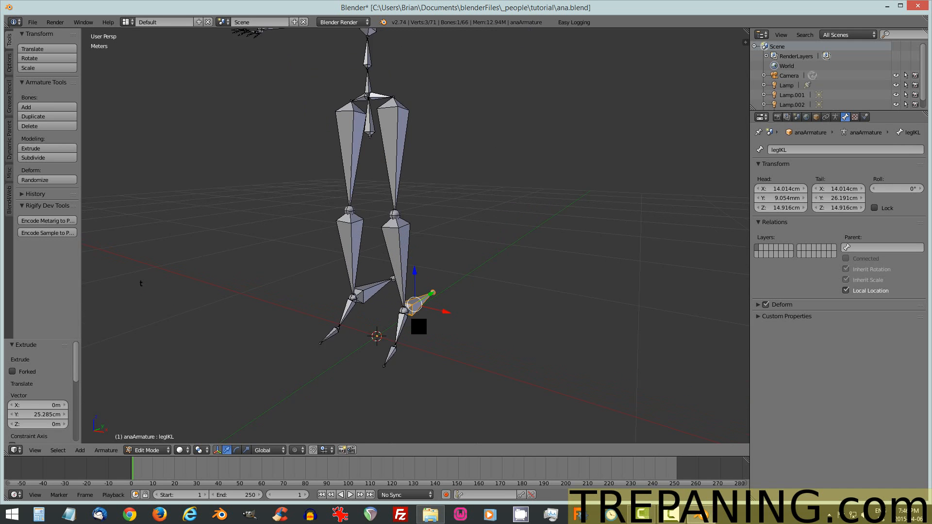
pyautogui.scroll(-2, 401, 216)
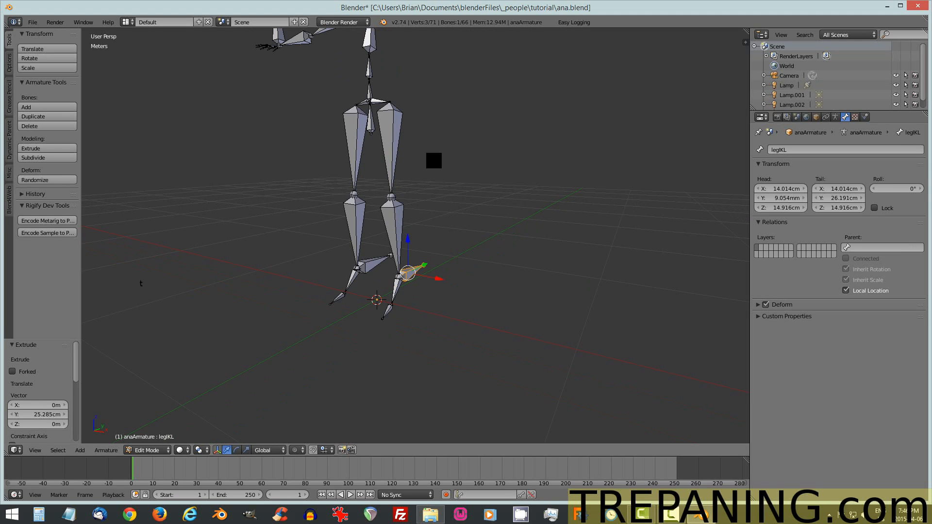
pyautogui.scroll(1, 443, 215)
pyautogui.moveTo(443, 216); pyautogui.dragTo(466, 218, button='middle')
pyautogui.scroll(-1, 465, 219)
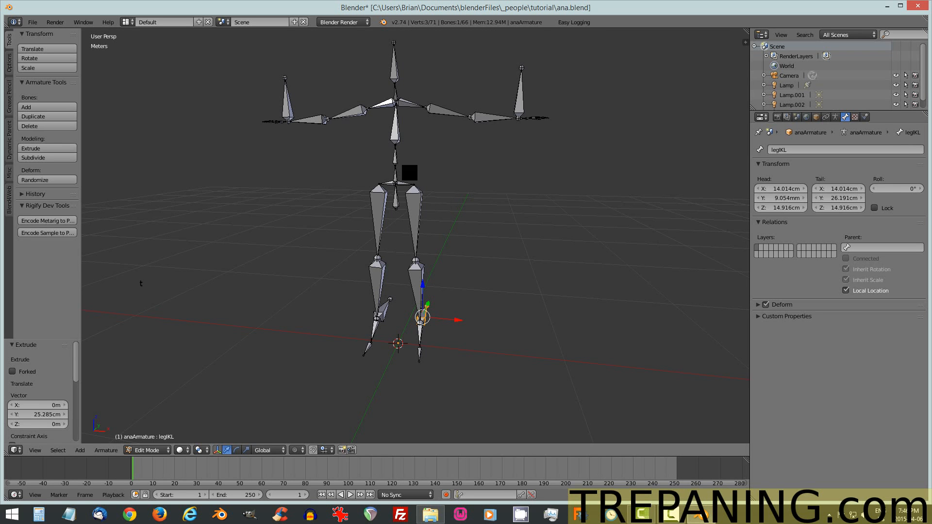
# - Parent the wrist control bones armIKR and armIKL to the chest bone Bone.002 with Keep Offset
pyautogui.rightClick(290, 103)
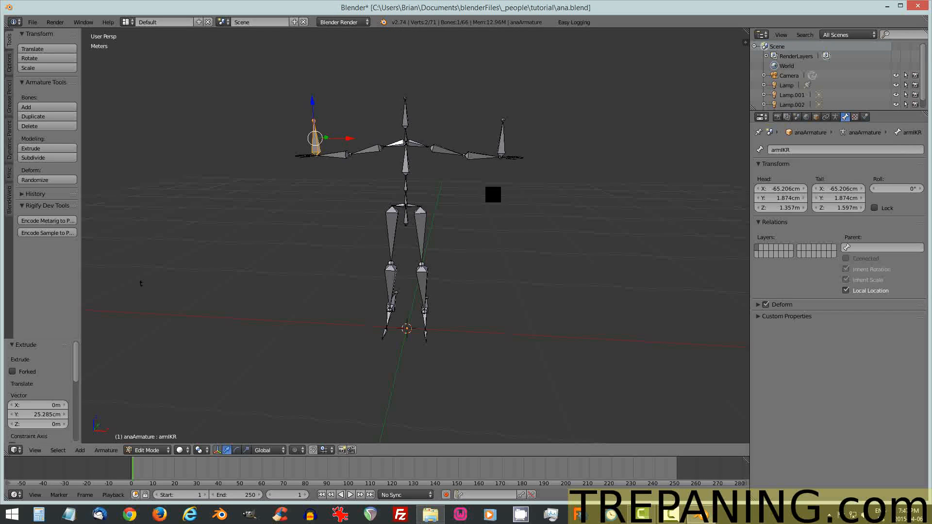
pyautogui.moveTo(493, 196); pyautogui.dragTo(475, 210, button='middle')
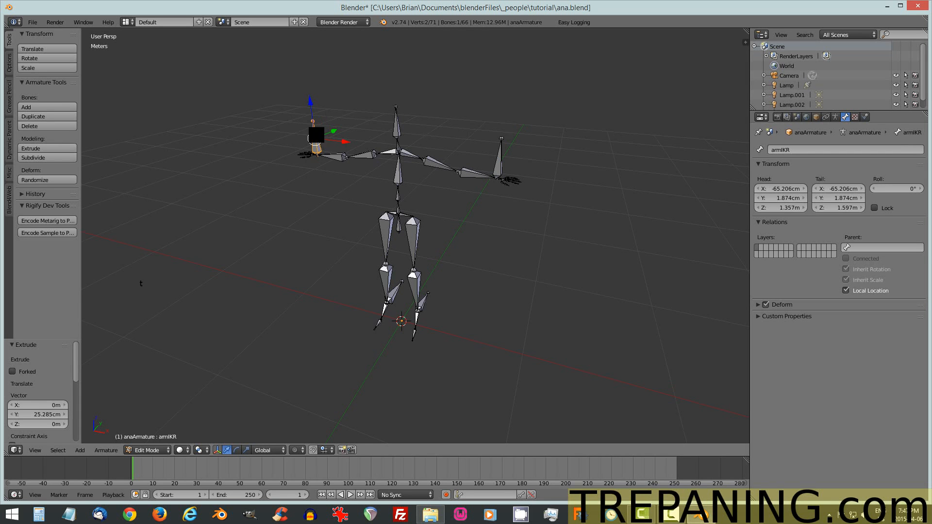
pyautogui.rightClick(499, 162)
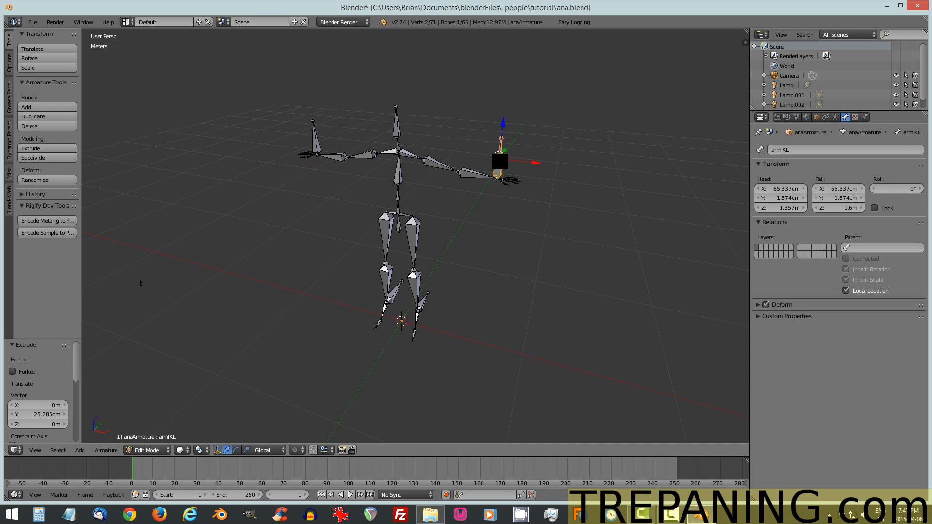
pyautogui.rightClick(315, 139)
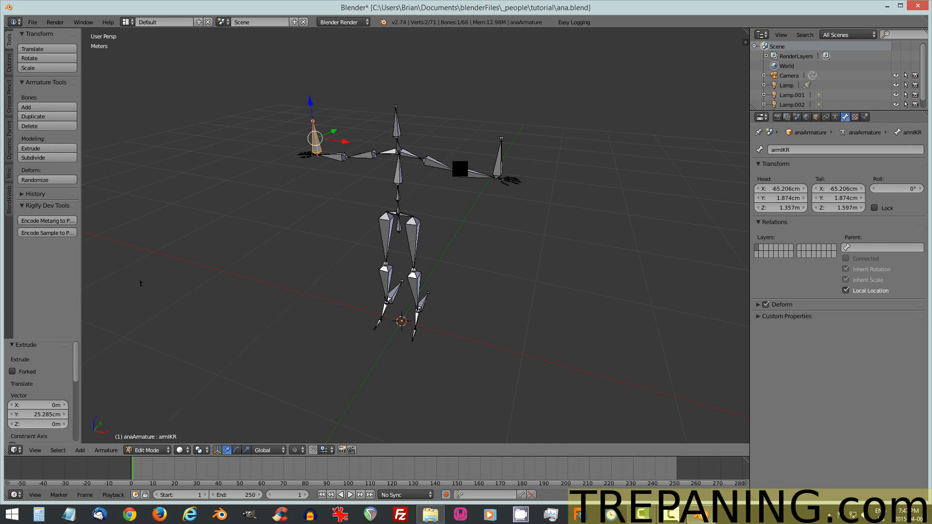
pyautogui.keyDown('shift'); pyautogui.rightClick(505, 165); pyautogui.keyUp('shift')
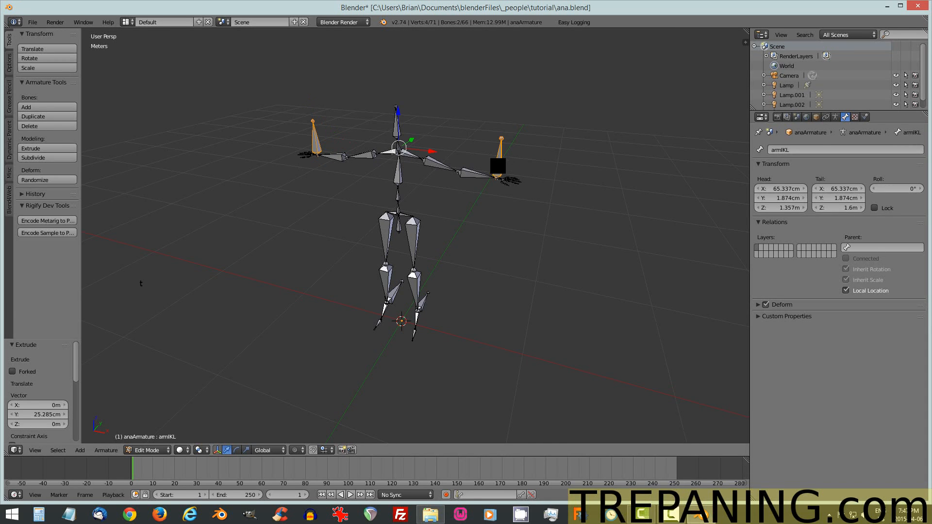
pyautogui.keyDown('shift'); pyautogui.rightClick(396, 177); pyautogui.keyUp('shift')
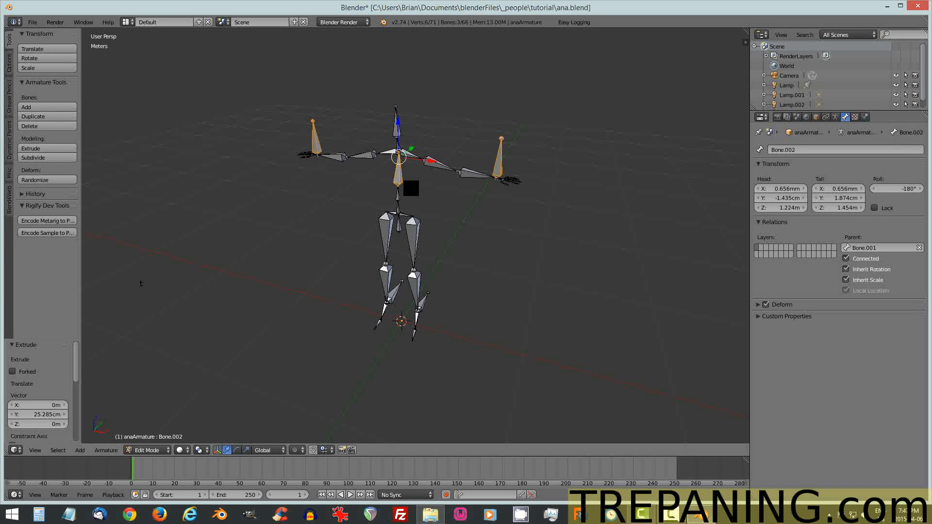
pyautogui.hotkey('ctrl', 'p')
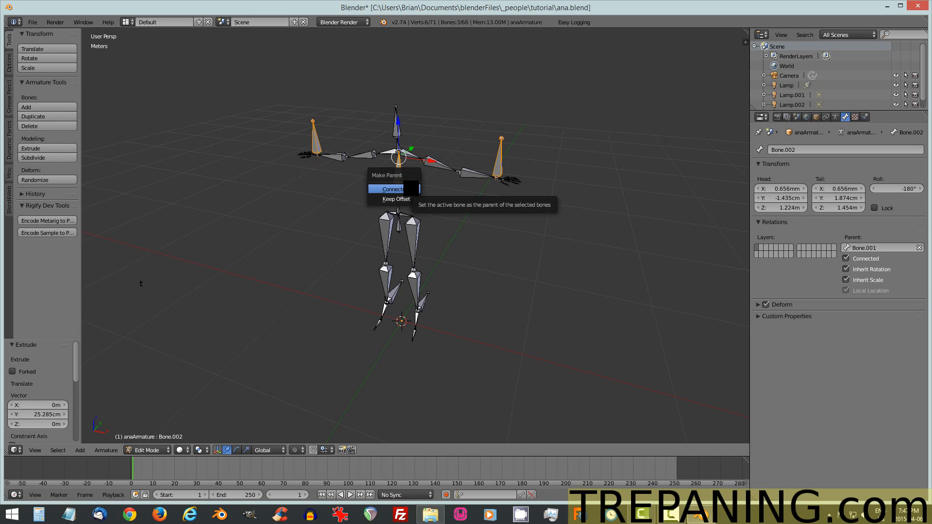
pyautogui.click(412, 199)
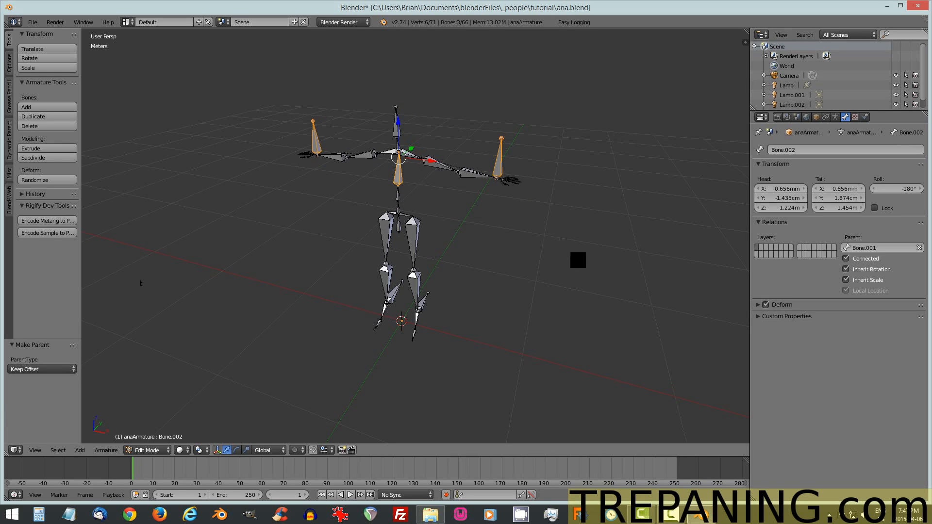
# - Start the Screencast Keys display in the 3D view
pyautogui.press('n')
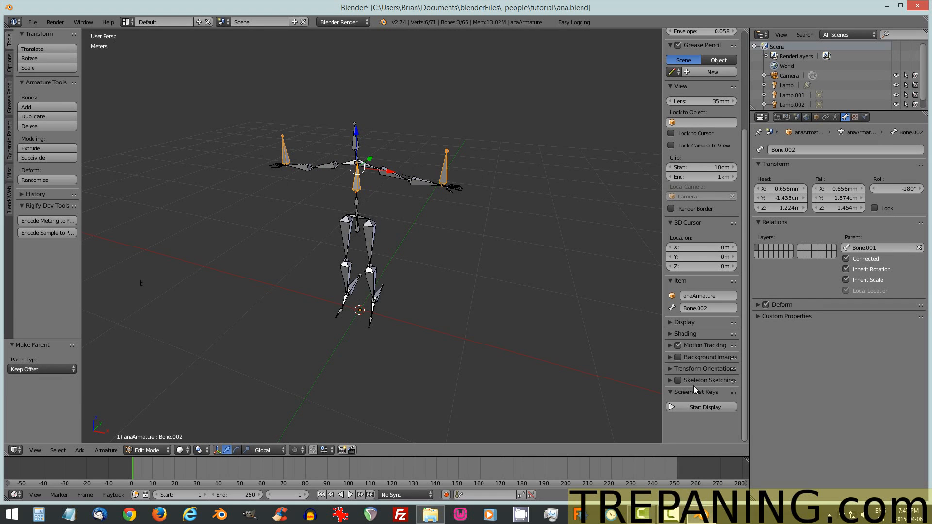
pyautogui.click(704, 406)
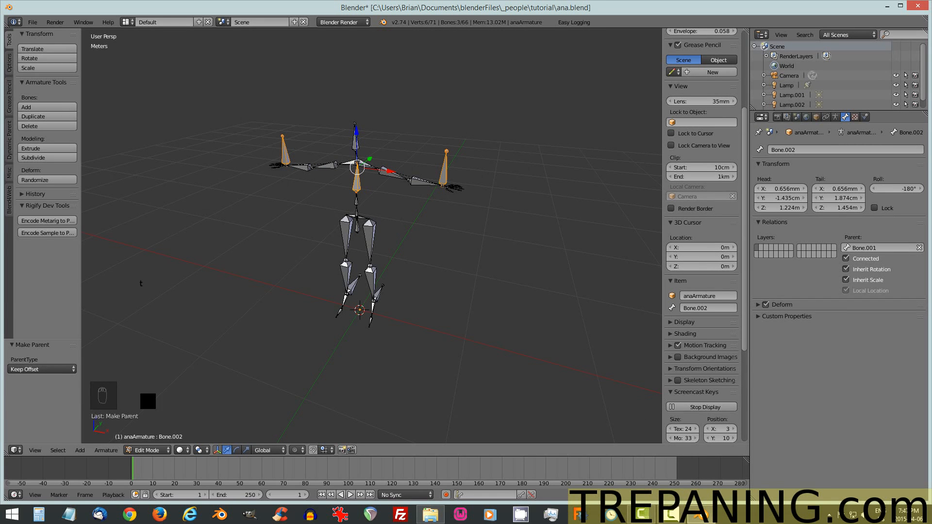
# - Snap the 3D cursor to the scene center and add a new bone to the armature there
pyautogui.press('n')
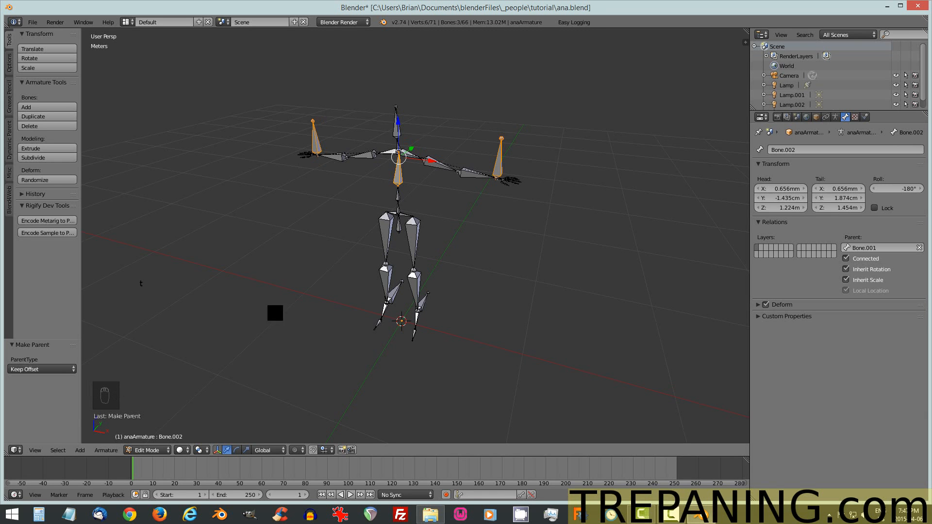
pyautogui.moveTo(326, 259); pyautogui.dragTo(388, 257, button='middle')
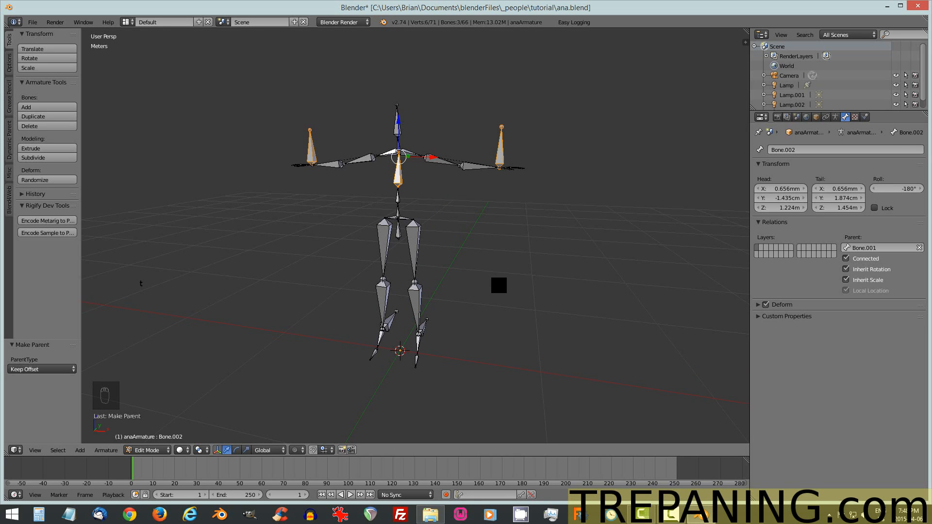
pyautogui.moveTo(468, 262); pyautogui.dragTo(495, 240, button='middle')
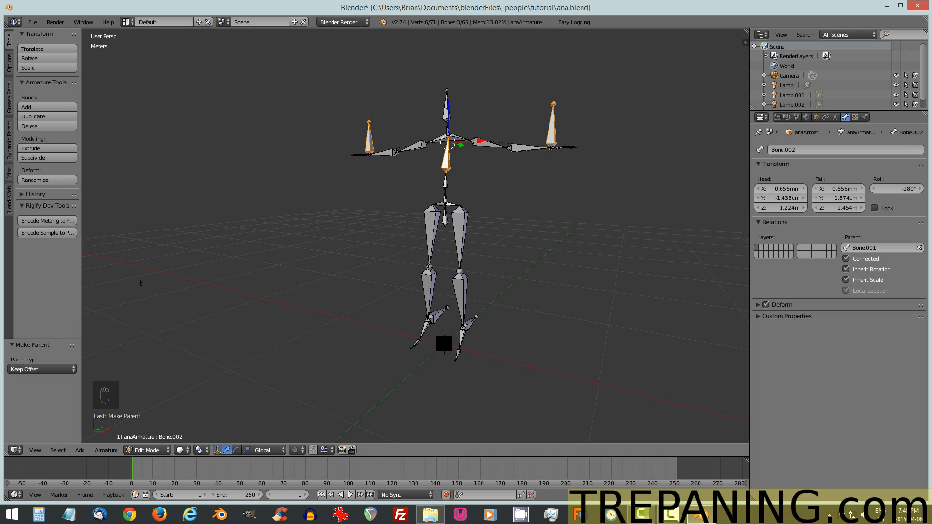
pyautogui.hotkey('shift', 's')
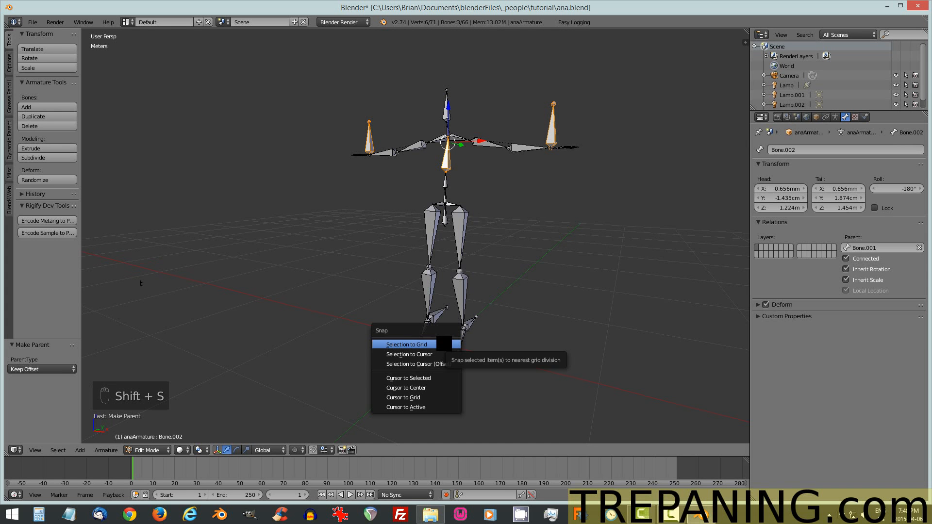
pyautogui.click(416, 387)
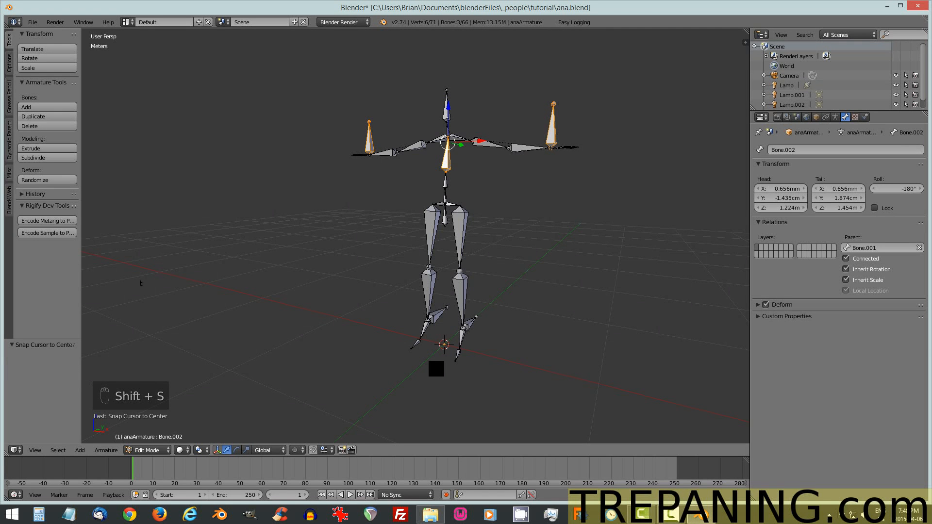
pyautogui.hotkey('shift', 'a')
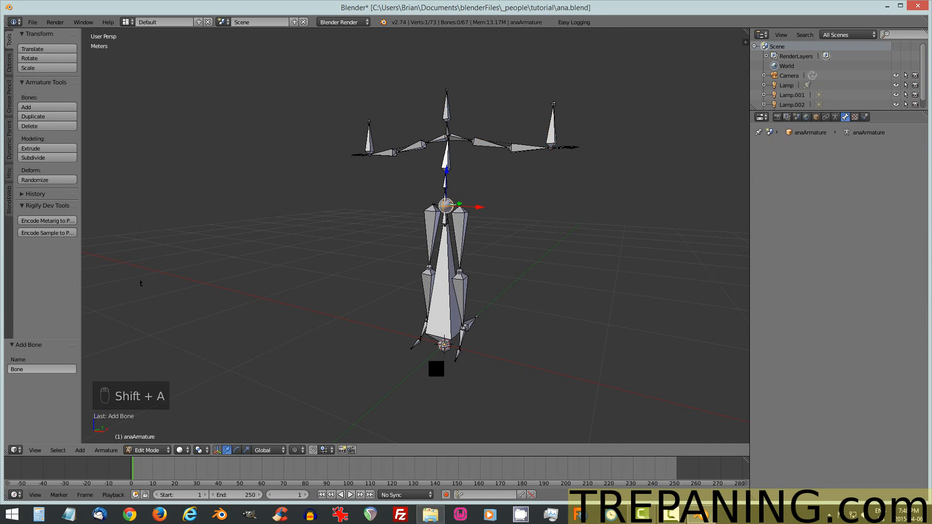
# - Rotate the new bone 90° around the global X axis and scale it by 0.5
pyautogui.rightClick(443, 266)
pyautogui.write('r')
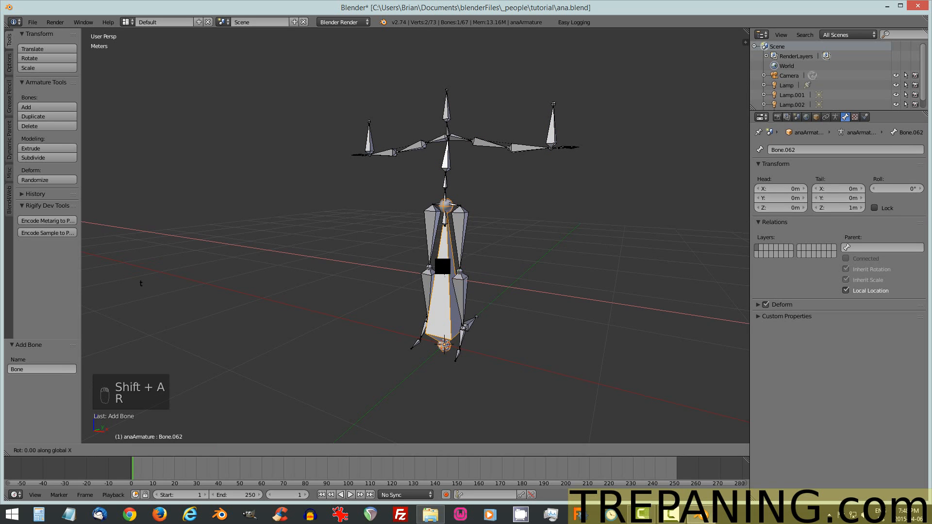
pyautogui.write('x90')
pyautogui.press('Return')
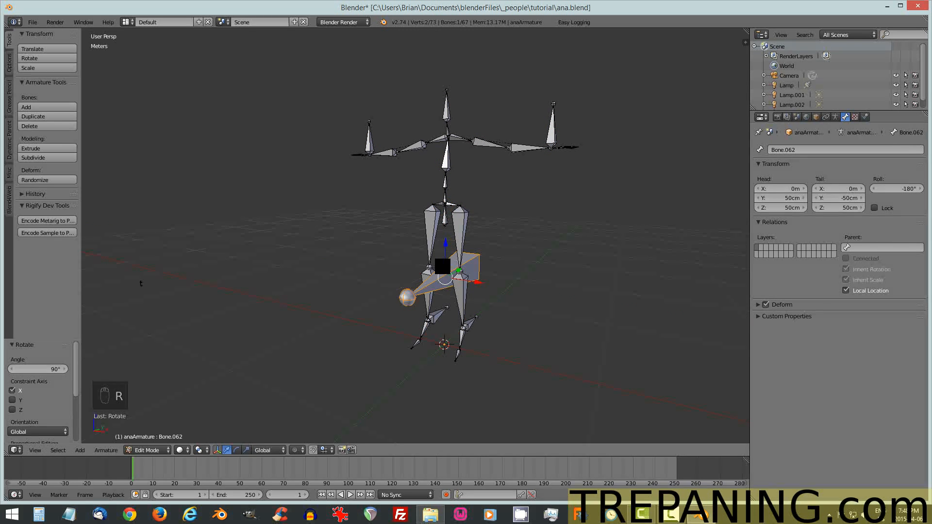
pyautogui.write('s')
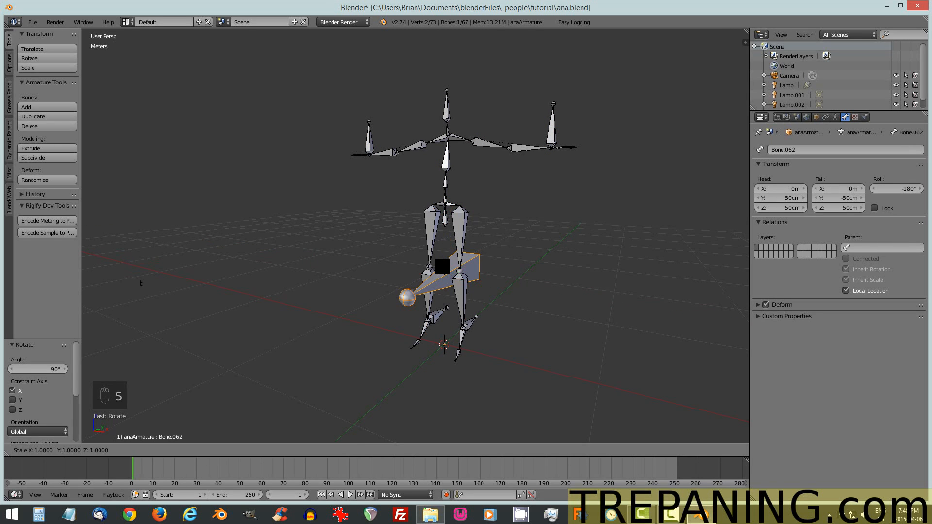
pyautogui.write('.5')
pyautogui.press('Return')
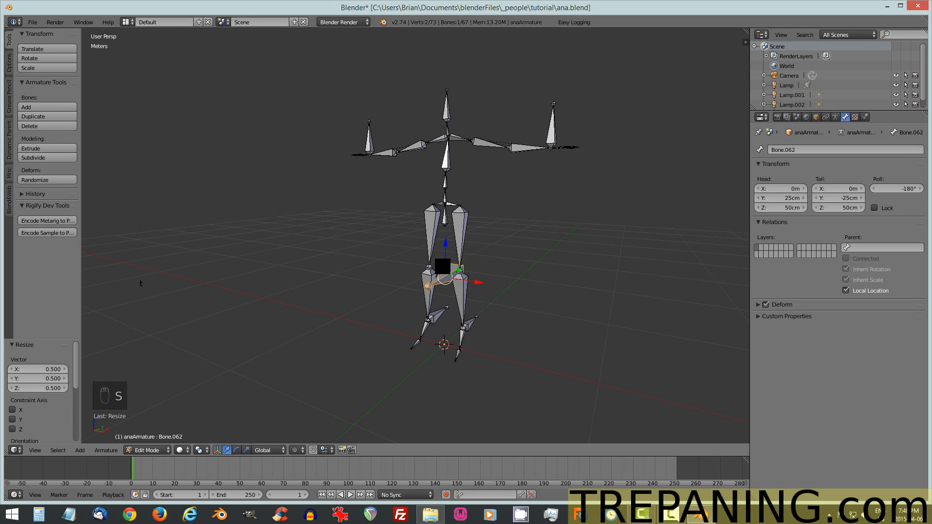
# - In the right side view, move the new bone down along Z by about 50 cm to ground level
pyautogui.press('KP_3')
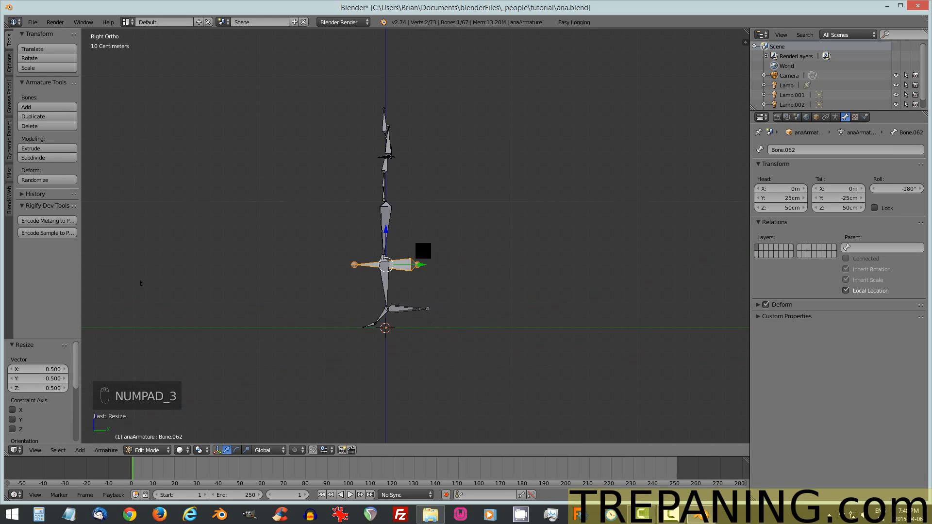
pyautogui.press('g')
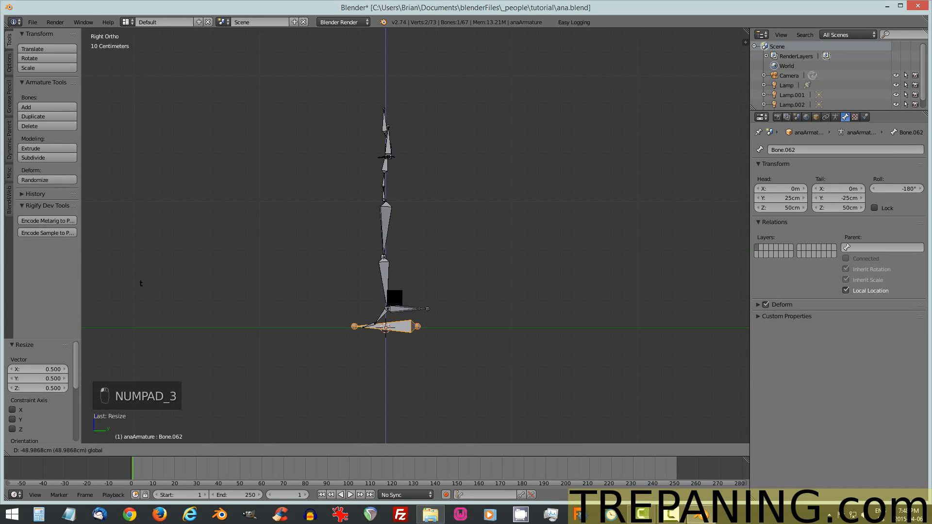
pyautogui.click(394, 298)
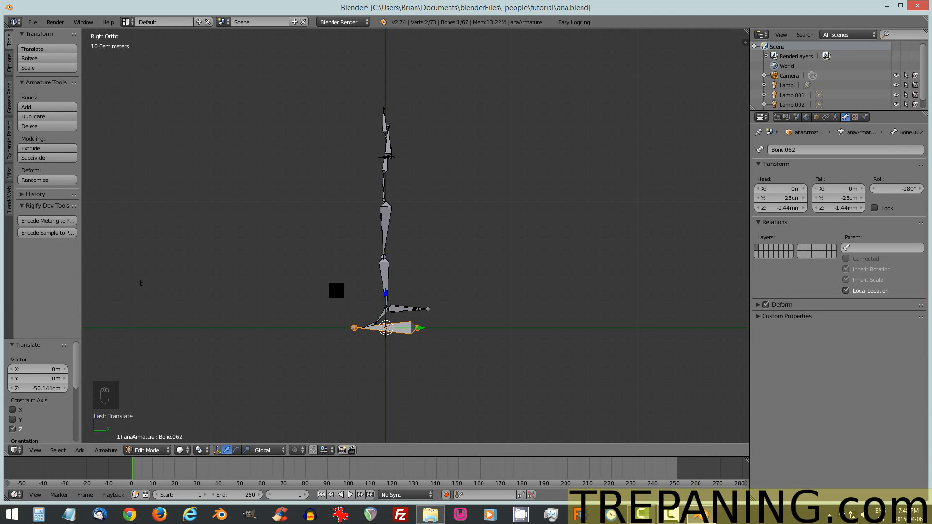
# - Parent legIKR, legIKL and the downward-pointing pelvis bone to the new ground bone with Keep Offset
pyautogui.moveTo(335, 289); pyautogui.dragTo(401, 293, button='middle')
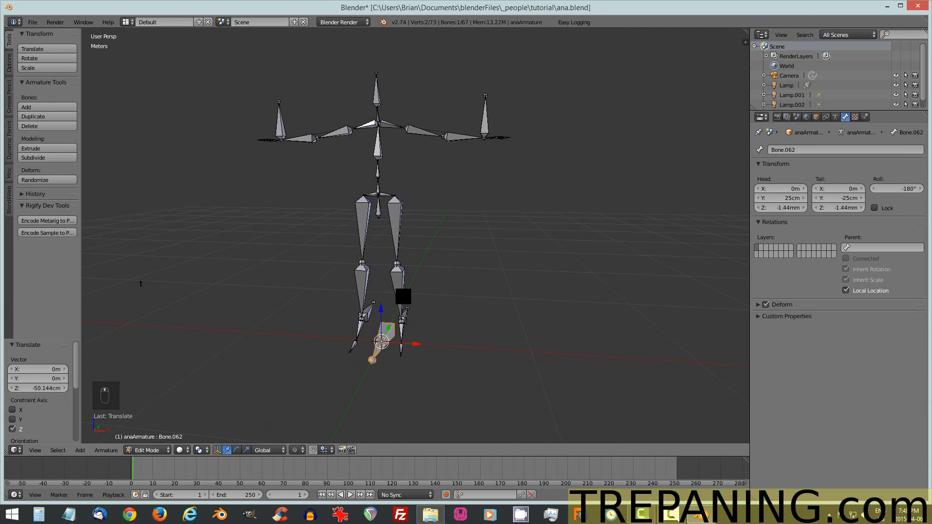
pyautogui.rightClick(373, 309)
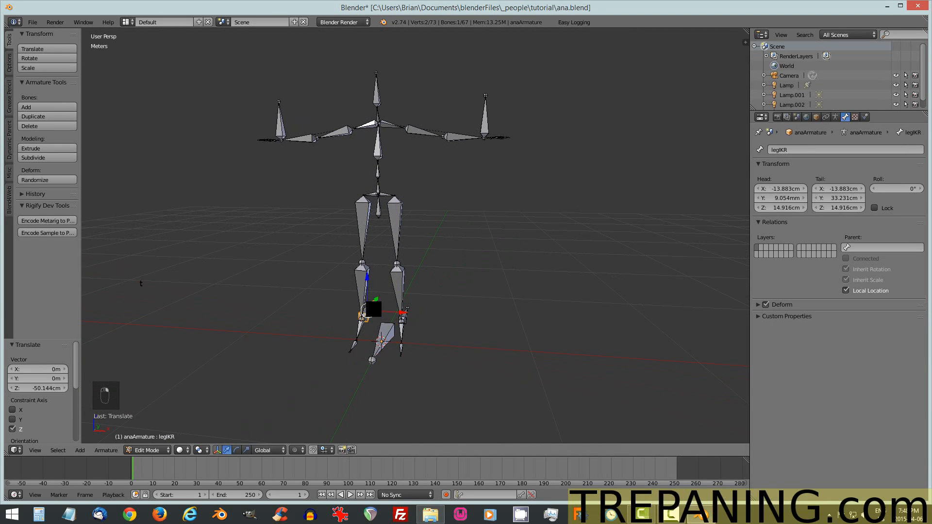
pyautogui.keyDown('shift'); pyautogui.rightClick(378, 208); pyautogui.keyUp('shift')
pyautogui.keyDown('shift'); pyautogui.rightClick(407, 309); pyautogui.keyUp('shift')
pyautogui.moveTo(420, 320); pyautogui.dragTo(395, 312, button='middle')
pyautogui.rightClick(375, 307)
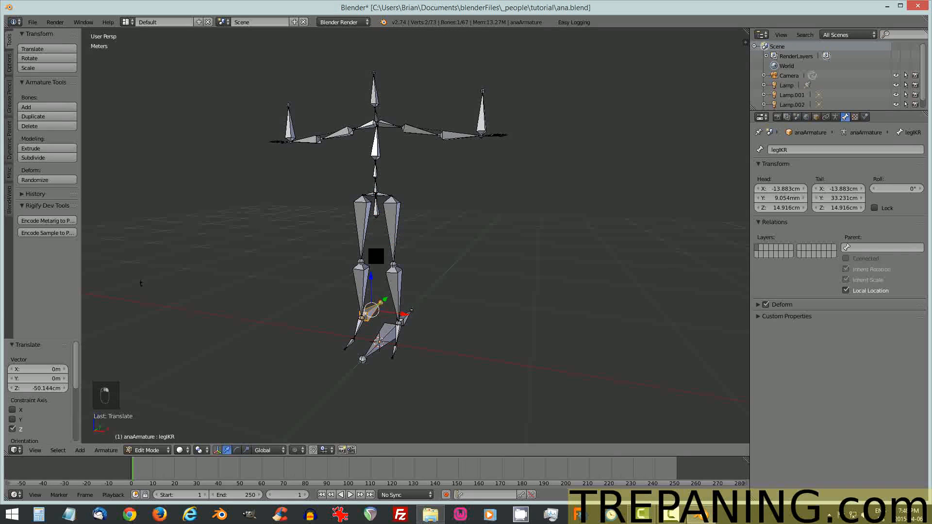
pyautogui.keyDown('shift'); pyautogui.rightClick(378, 212); pyautogui.keyUp('shift')
pyautogui.keyDown('shift'); pyautogui.rightClick(408, 313); pyautogui.keyUp('shift')
pyautogui.keyDown('shift'); pyautogui.rightClick(386, 324); pyautogui.keyUp('shift')
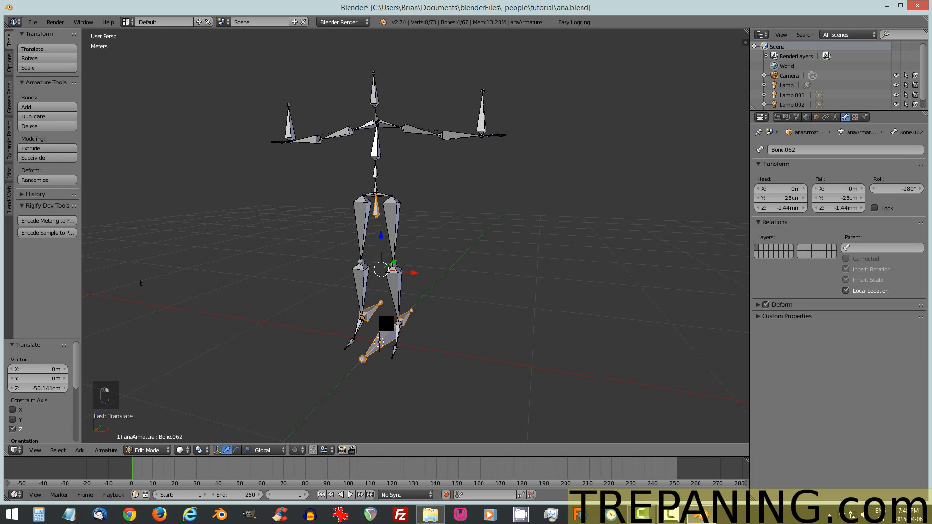
pyautogui.hotkey('ctrl', 'p')
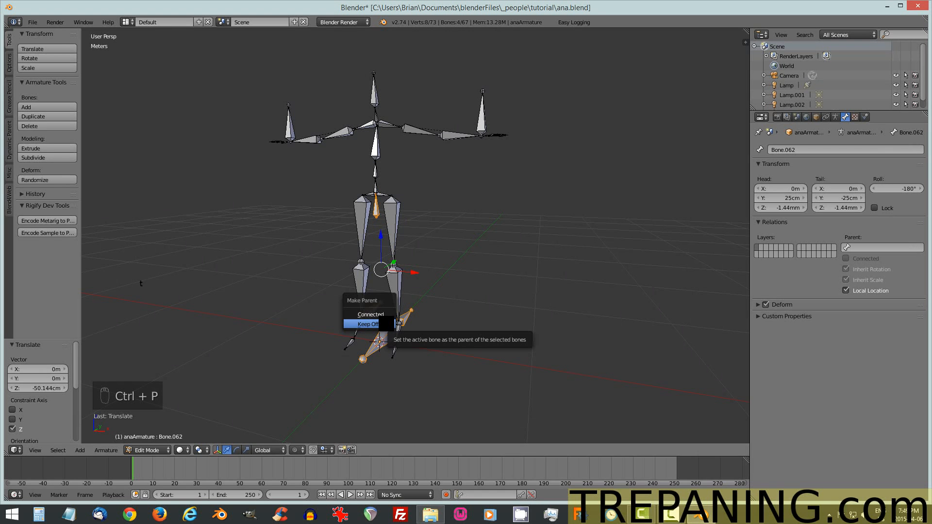
pyautogui.click(384, 324)
# - Rename the ground-level bone to BoneMAIN
pyautogui.rightClick(384, 330)
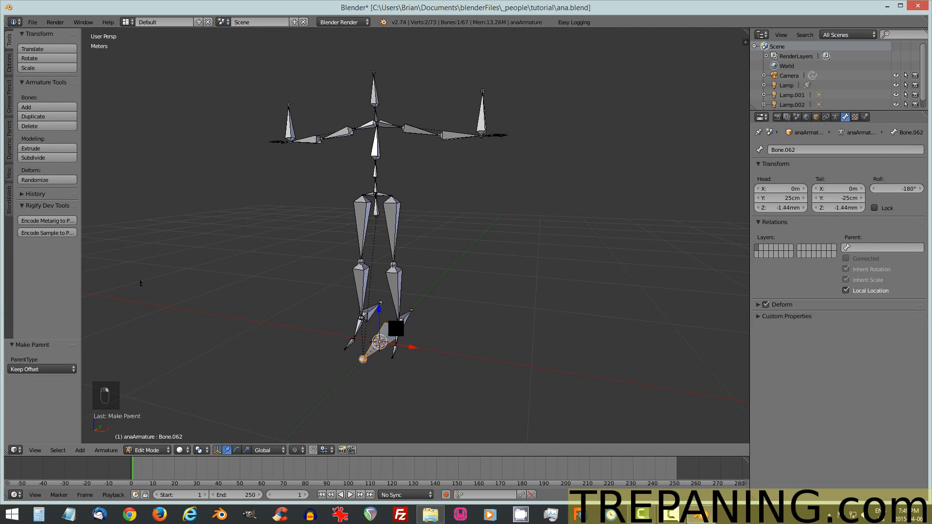
pyautogui.click(783, 151)
pyautogui.moveTo(784, 151); pyautogui.dragTo(851, 148)
pyautogui.write('MAIN')
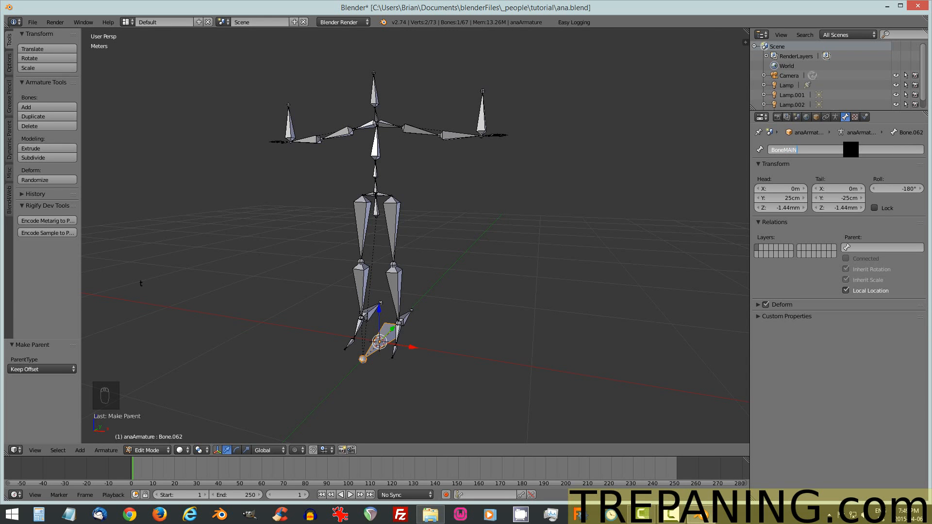
pyautogui.press('Return')
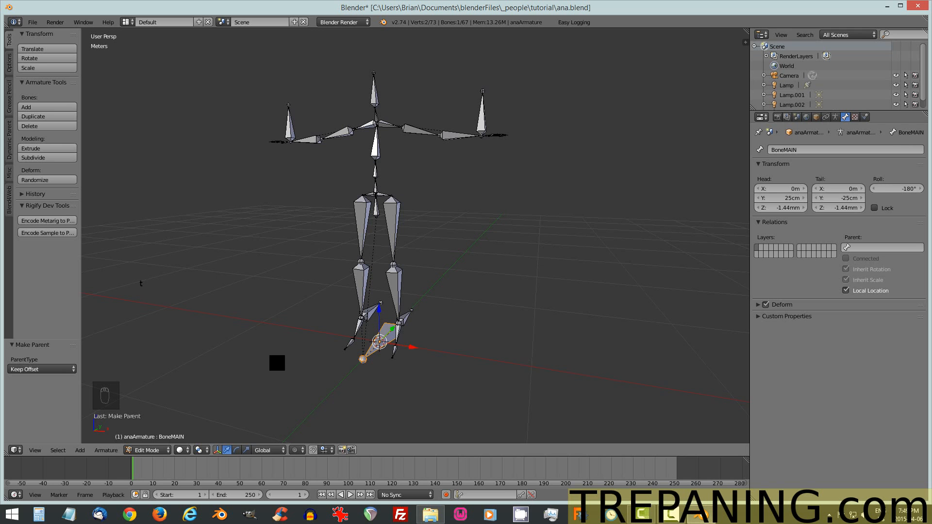
# - Switch the armature to Pose Mode and test moving BoneMAIN, cancelling the move
pyautogui.click(144, 453)
pyautogui.click(144, 416)
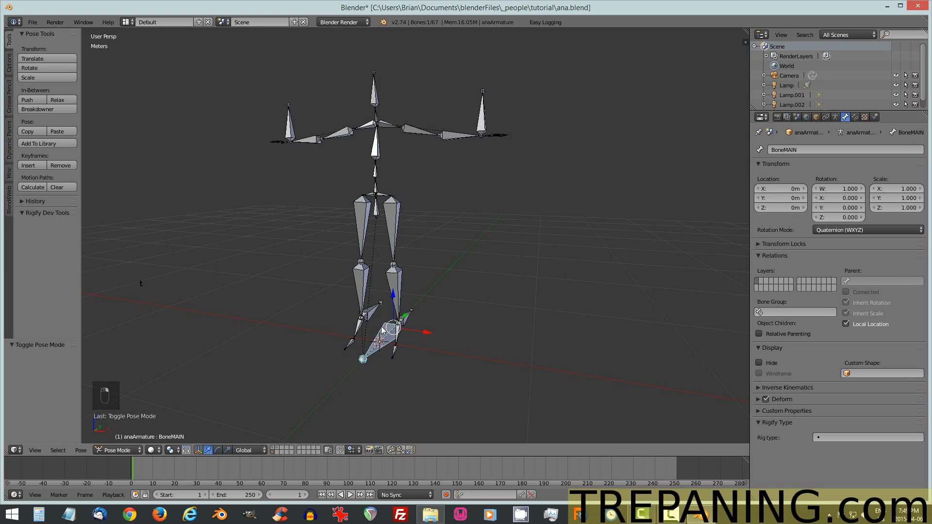
pyautogui.press('g')
pyautogui.rightClick(355, 304)
# - Add an Inverse Kinematics constraint to the +X forearm bone Bone.007 with a chain length of 2
pyautogui.rightClick(451, 135)
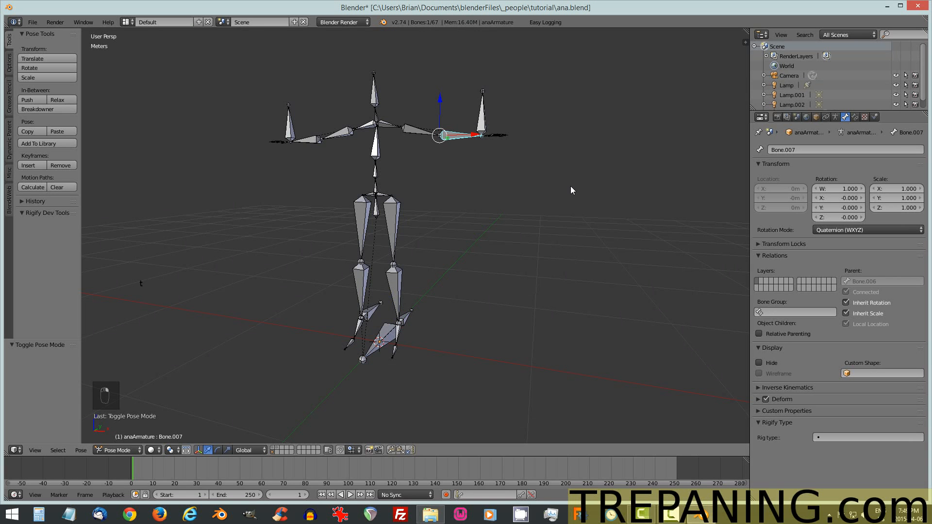
pyautogui.click(855, 117)
pyautogui.click(854, 149)
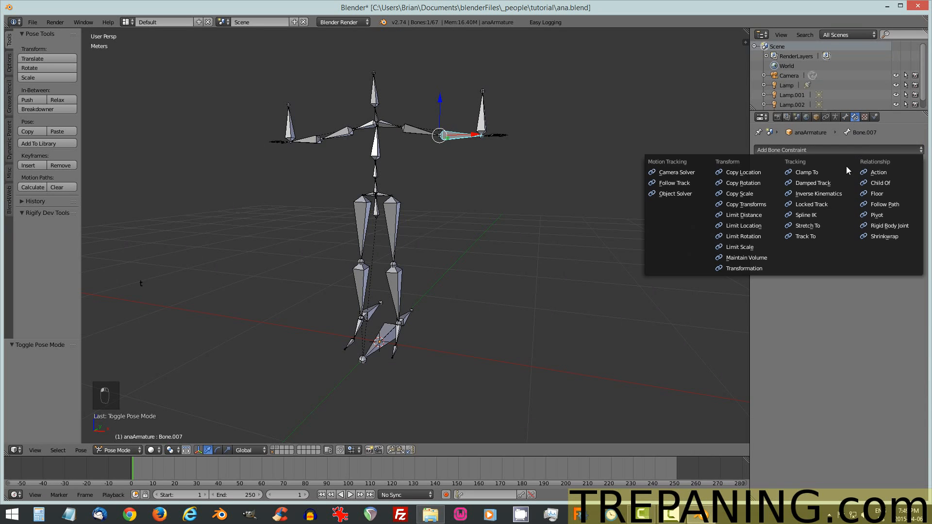
pyautogui.click(822, 195)
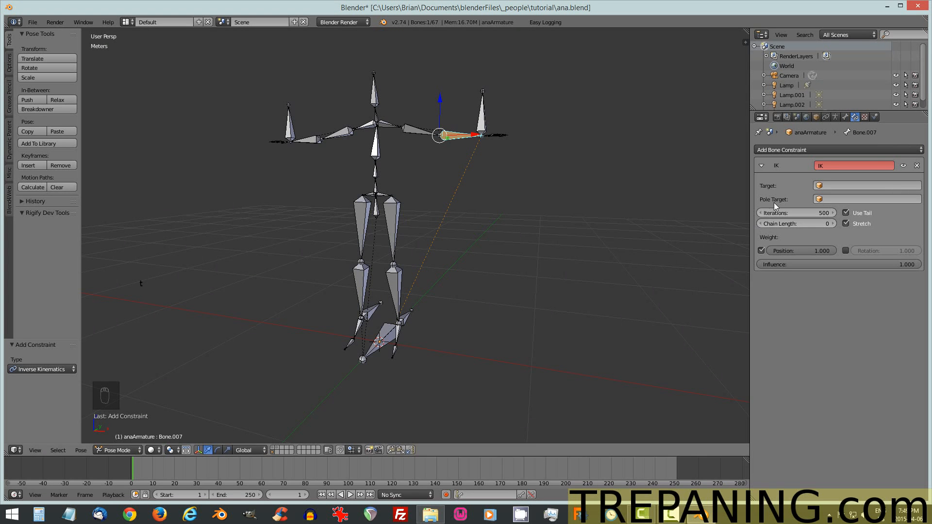
pyautogui.click(832, 225)
pyautogui.click(832, 224)
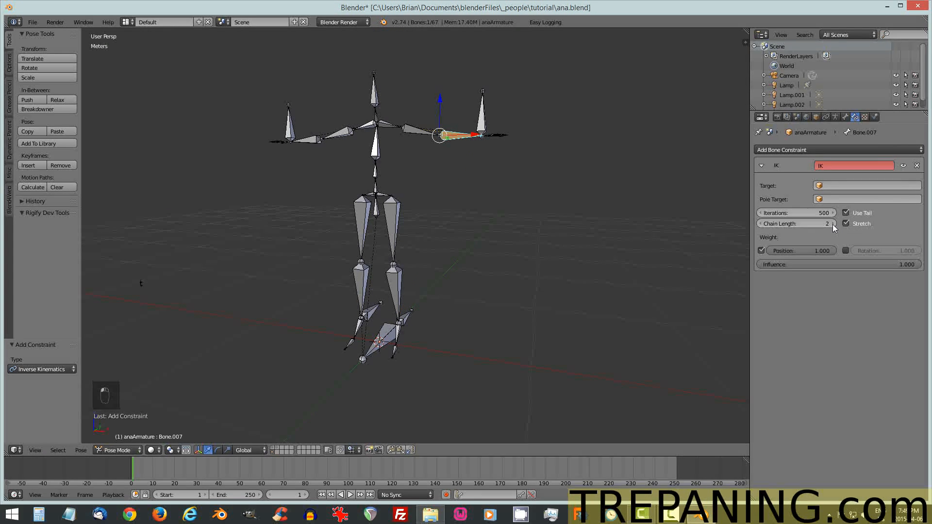
# - Set the forearm's IK target to anaArmature and its target bone to armIKL
pyautogui.click(825, 187)
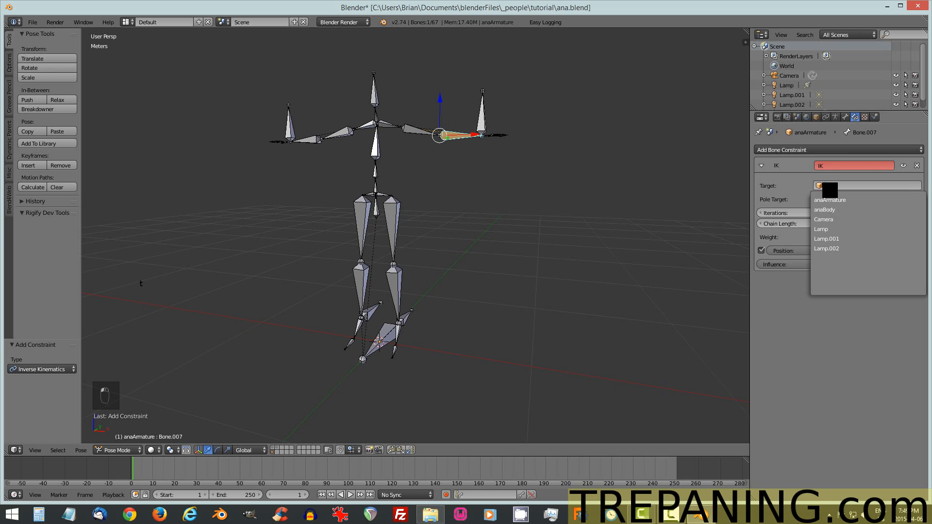
pyautogui.click(832, 200)
pyautogui.click(832, 200)
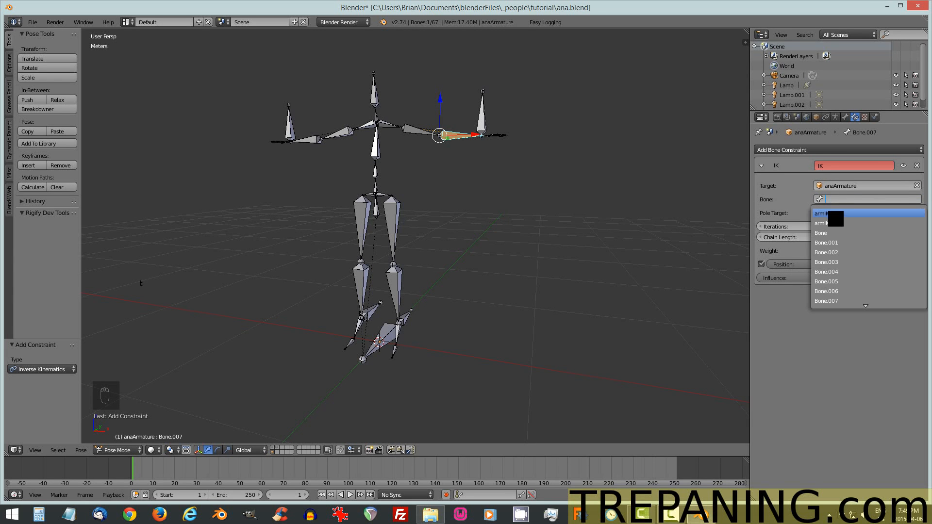
pyautogui.click(825, 214)
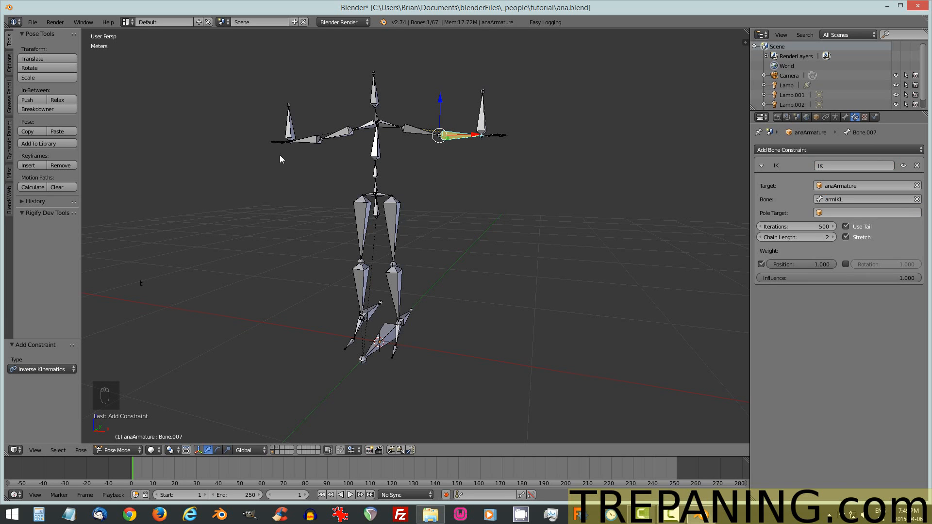
# - Give the -X forearm bone Bone.022 an Inverse Kinematics constraint targeting armIKR of anaArmature with a chain length of 2
pyautogui.rightClick(307, 138)
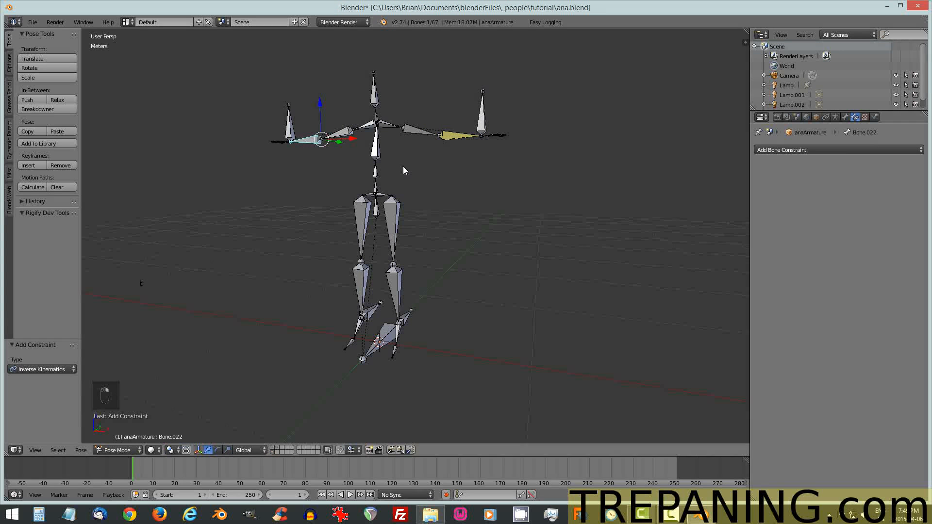
pyautogui.click(849, 149)
pyautogui.click(822, 193)
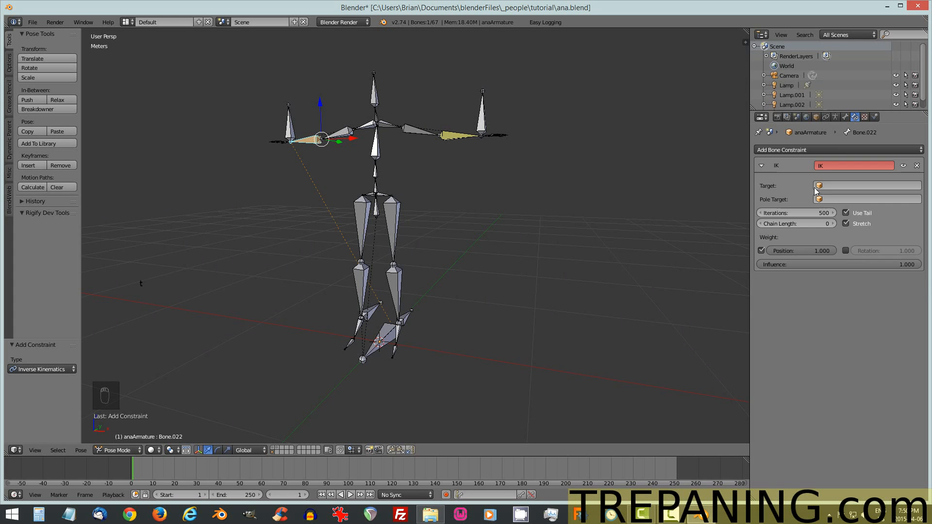
pyautogui.click(832, 184)
pyautogui.click(825, 199)
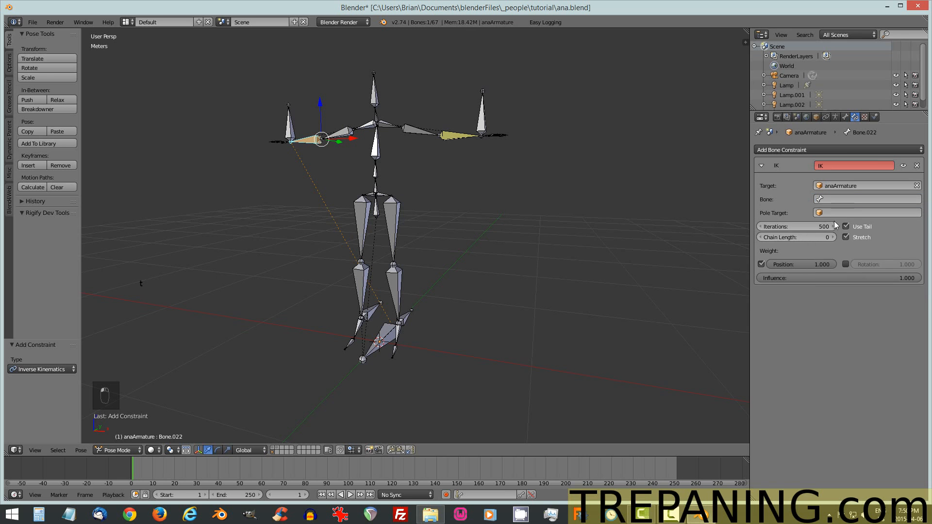
pyautogui.click(831, 198)
pyautogui.click(834, 223)
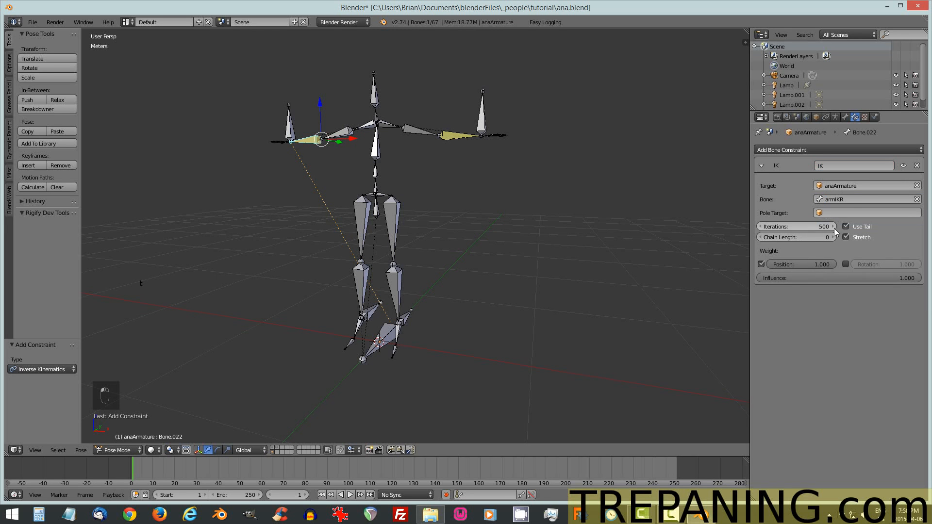
pyautogui.click(832, 237)
pyautogui.click(833, 237)
# - Add an Inverse Kinematics constraint with a chain length of 2 to the -X shin bone Bone.017
pyautogui.moveTo(606, 263)
pyautogui.mouseDown(button='middle')
pyautogui.moveTo(591, 262)
pyautogui.moveTo(598, 267)
pyautogui.mouseUp(button='middle')
pyautogui.moveTo(517, 285); pyautogui.dragTo(512, 284, button='middle')
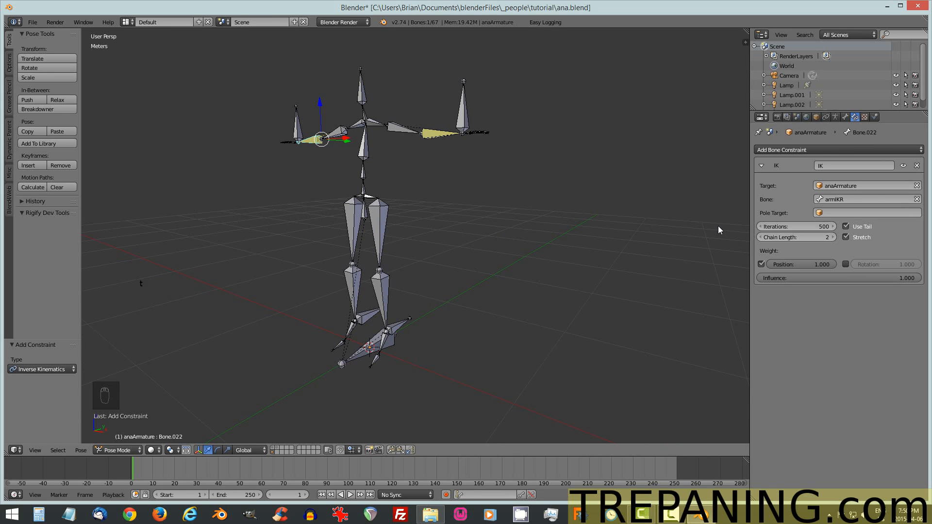
pyautogui.rightClick(352, 286)
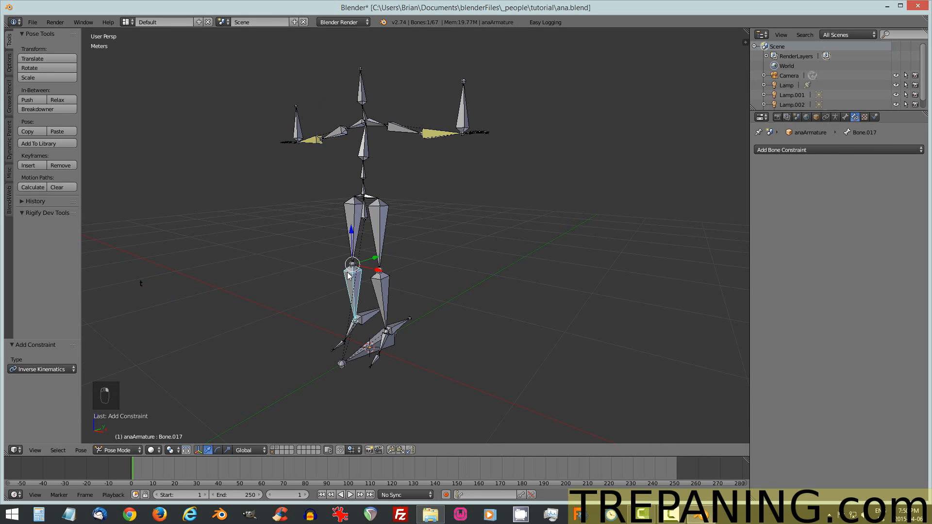
pyautogui.click(854, 150)
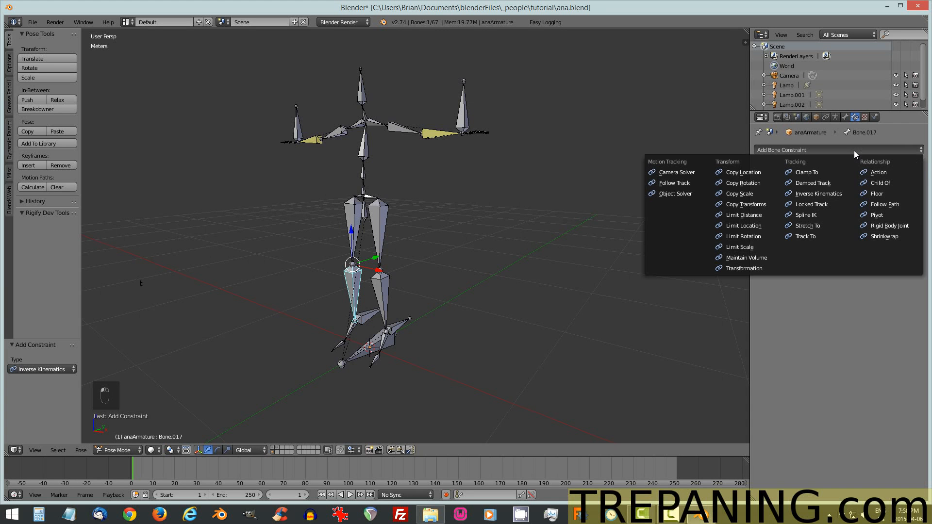
pyautogui.click(822, 192)
pyautogui.click(832, 224)
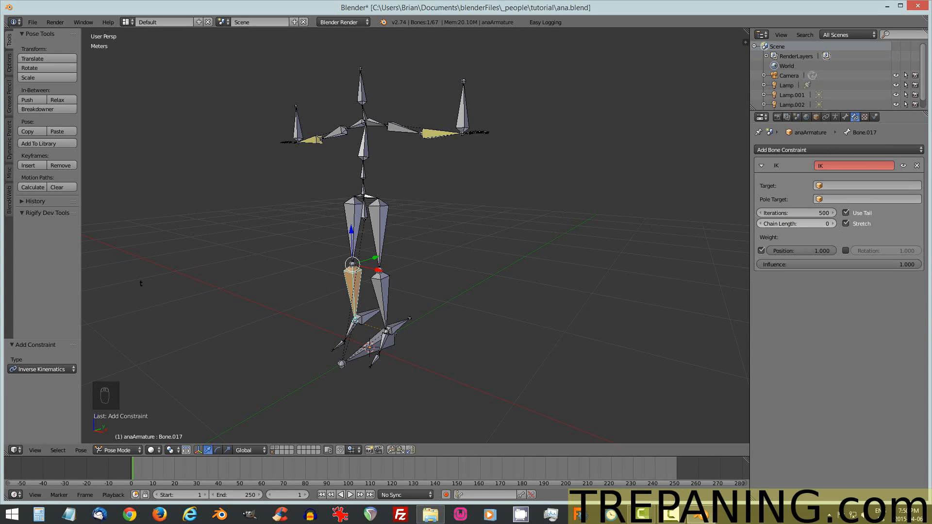
pyautogui.click(832, 223)
# - Set the shin's IK target to anaArmature and its target bone to legIKR
pyautogui.click(830, 185)
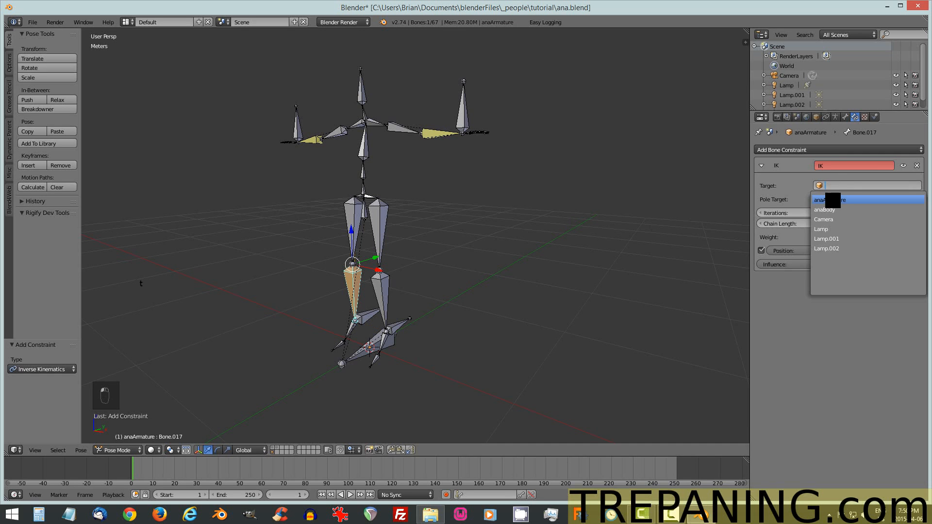
pyautogui.click(829, 200)
pyautogui.click(831, 199)
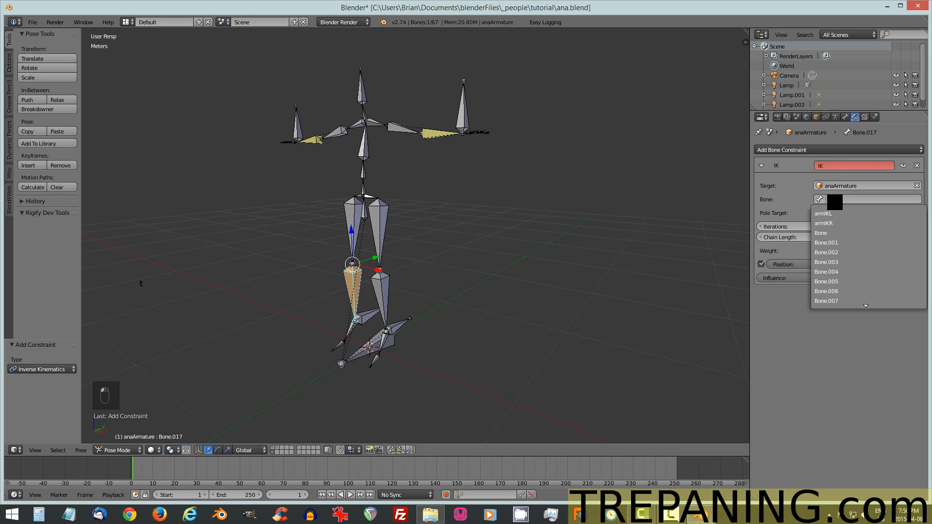
pyautogui.write('le')
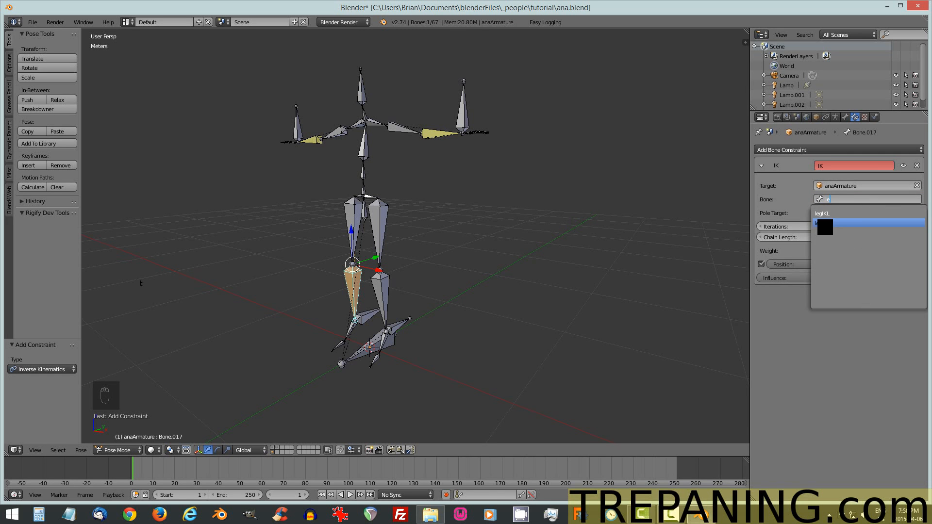
pyautogui.click(845, 223)
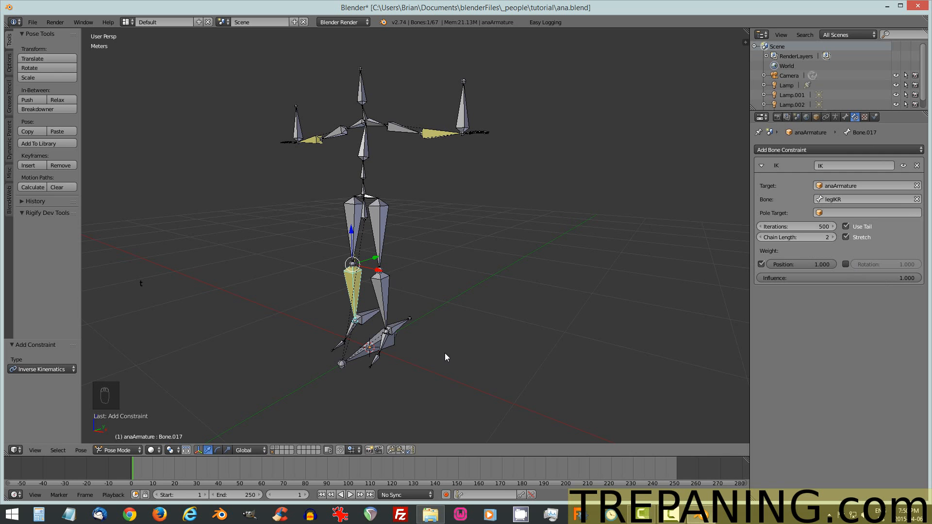
# - Give the +X shin bone Bone.013 an Inverse Kinematics constraint targeting legIKL of anaArmature with a chain length of 2
pyautogui.rightClick(382, 304)
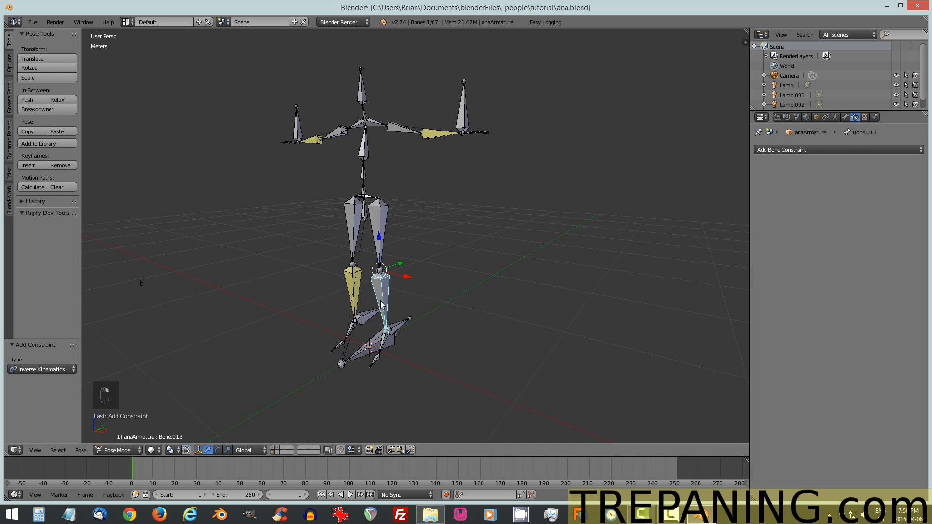
pyautogui.click(800, 151)
pyautogui.click(832, 188)
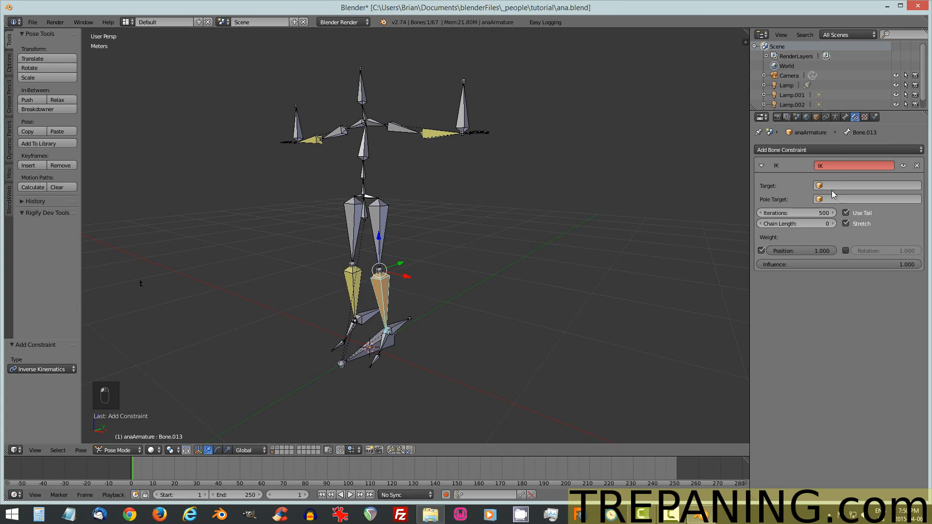
pyautogui.click(842, 186)
pyautogui.click(835, 196)
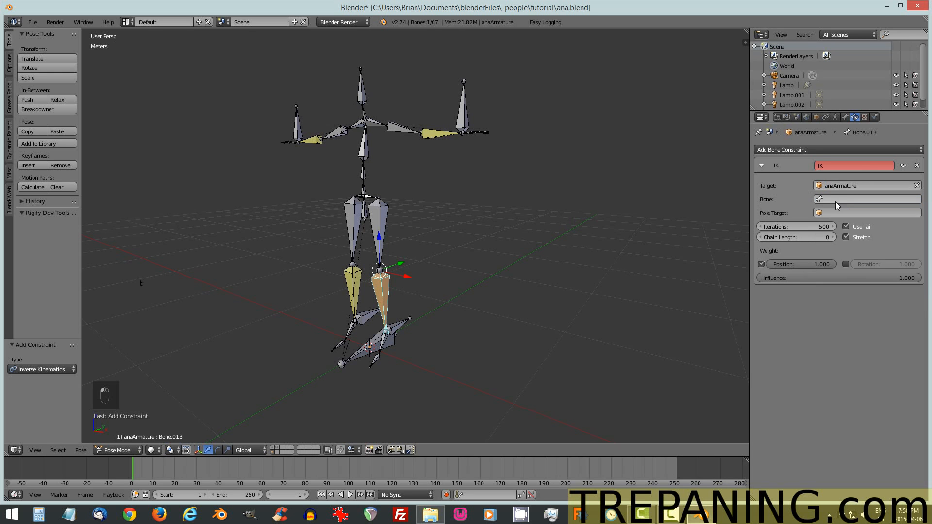
pyautogui.click(835, 200)
pyautogui.write('leg')
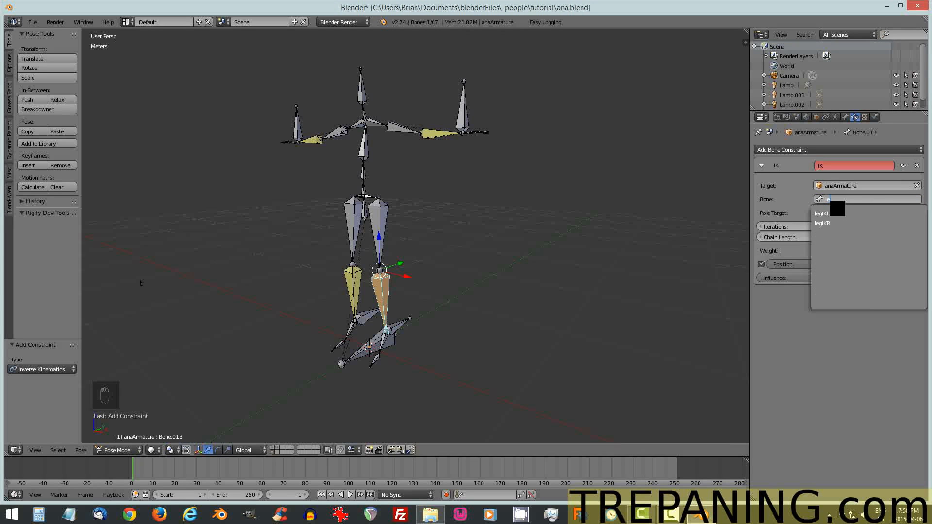
pyautogui.click(824, 215)
pyautogui.click(832, 237)
pyautogui.click(832, 238)
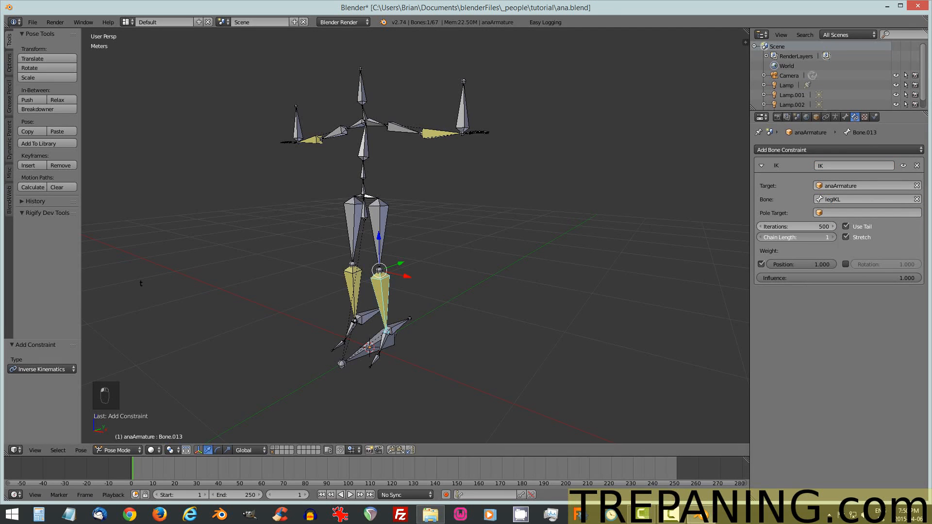
# - Turn off Inherit Rotation for both foot bones, Bone.018 and Bone.014
pyautogui.moveTo(468, 302); pyautogui.dragTo(502, 301, button='middle')
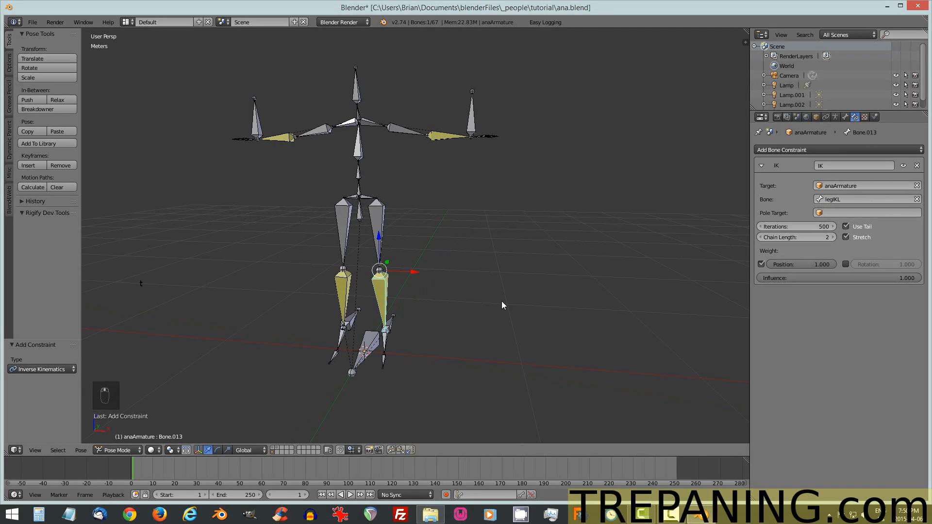
pyautogui.moveTo(404, 312); pyautogui.dragTo(403, 282, button='middle')
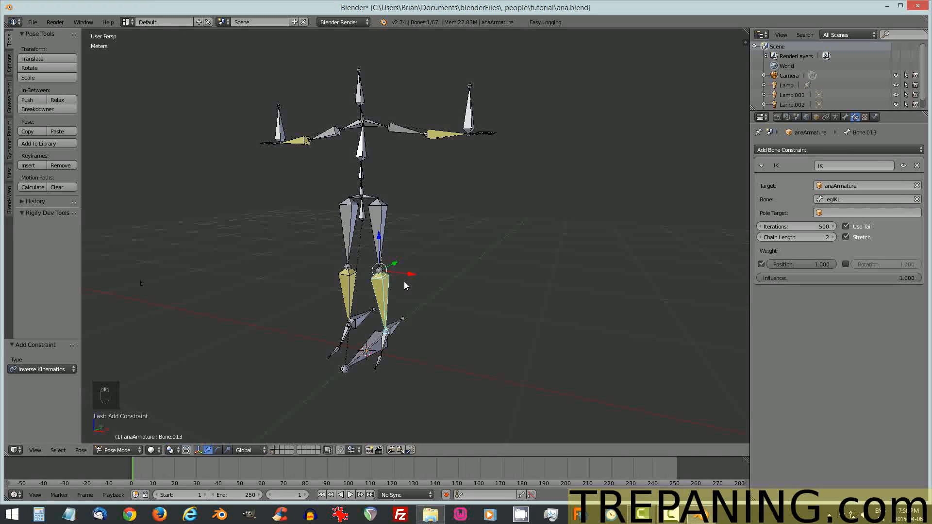
pyautogui.rightClick(345, 337)
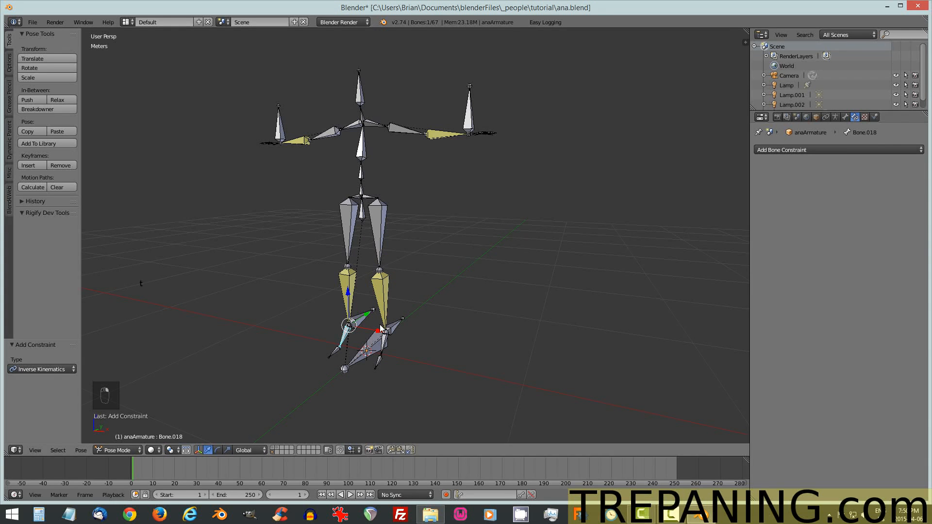
pyautogui.click(846, 117)
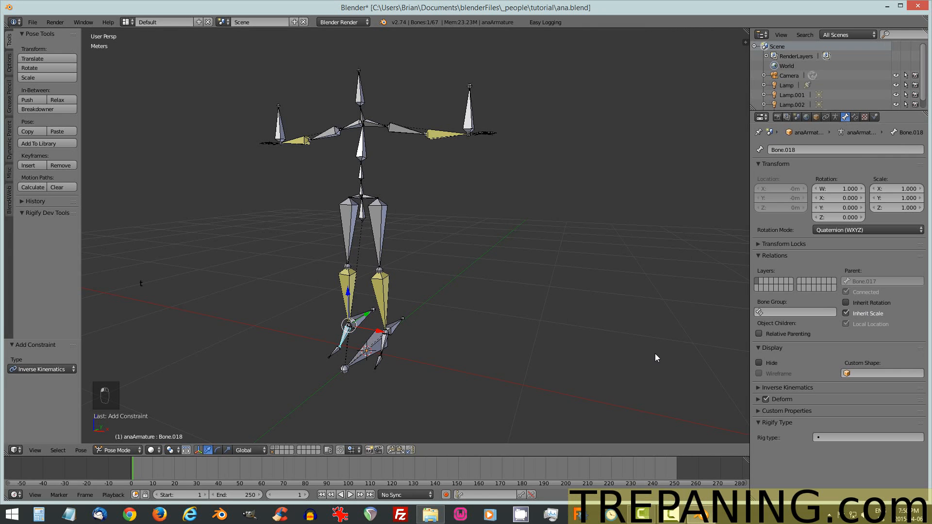
pyautogui.rightClick(388, 345)
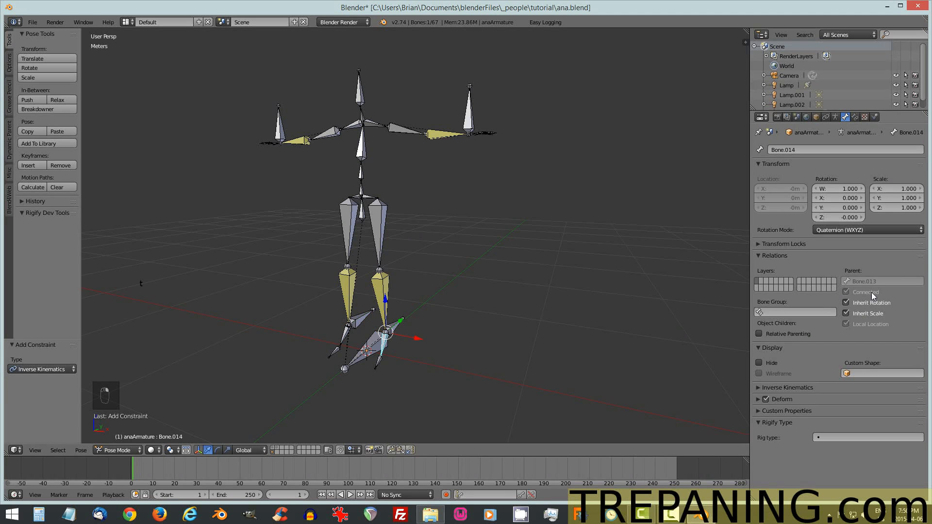
pyautogui.click(858, 302)
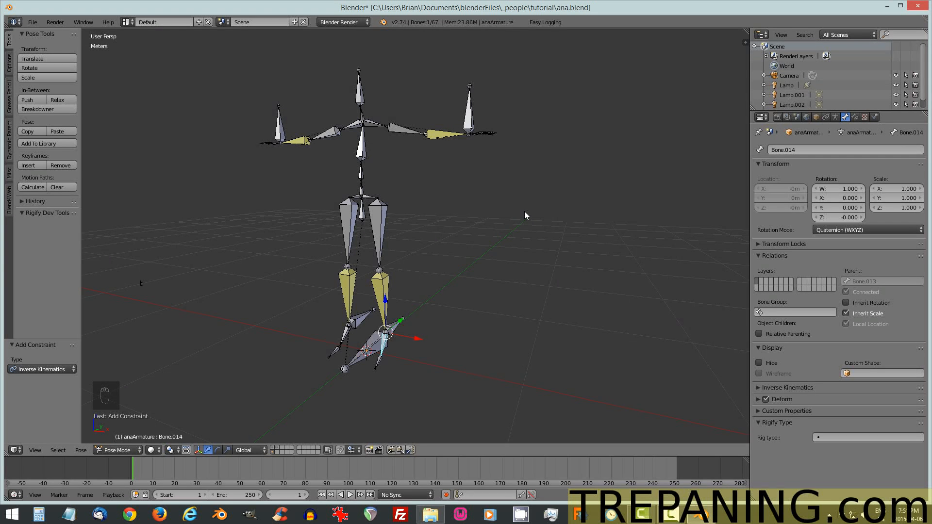
# - Save the rig as a new incremented file, ana1.blend, in the same tutorial folder
pyautogui.hotkey('ctrl', 'shift', 's')
pyautogui.press('KP_Add')
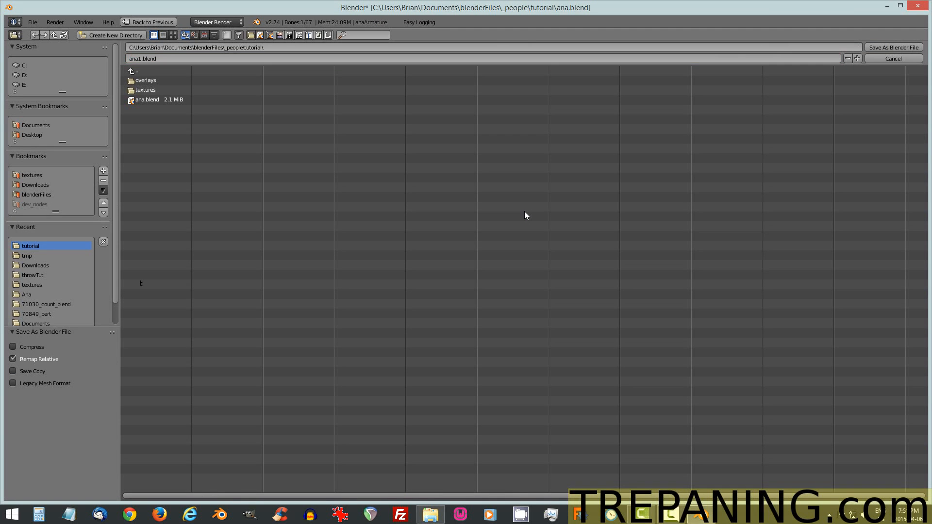
pyautogui.press('KP_Enter')
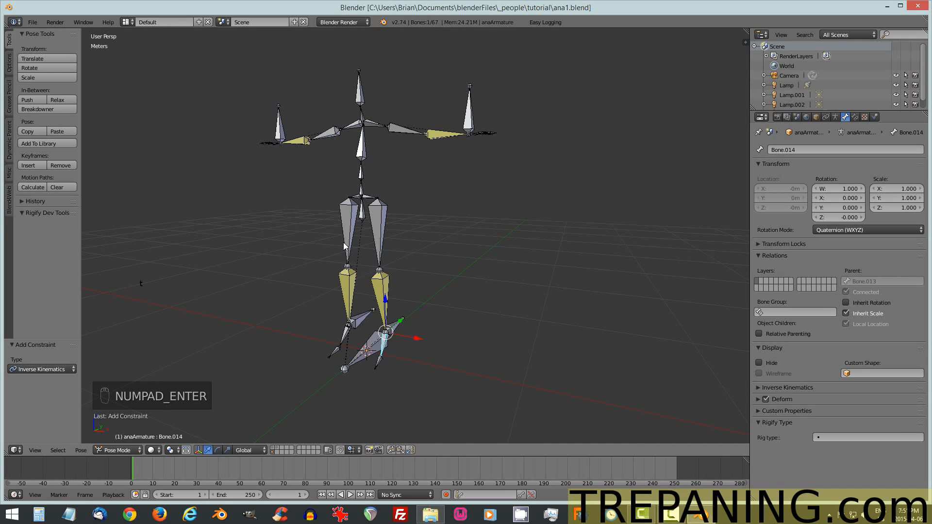
# - Test the arm IK by moving the wrist controls armIKR and armIKL inward, cancelling each move
pyautogui.moveTo(381, 241); pyautogui.dragTo(356, 191, button='middle')
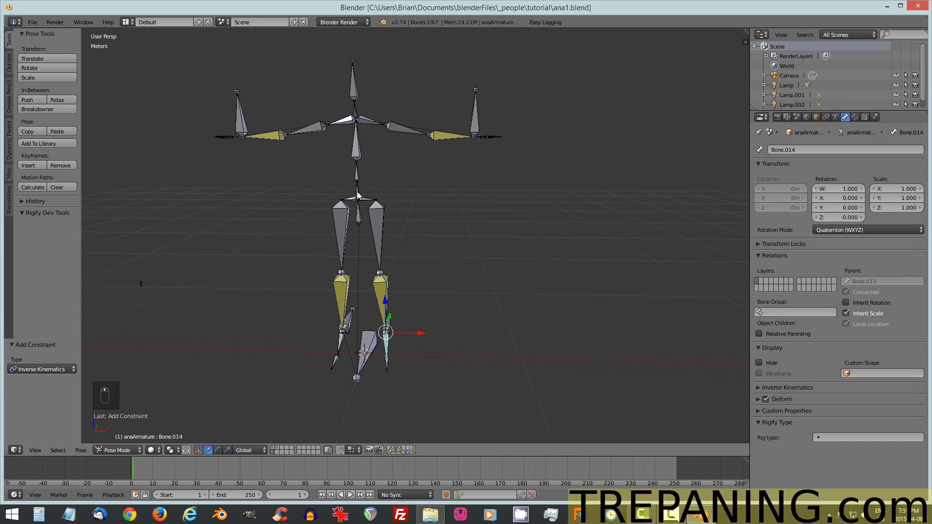
pyautogui.rightClick(241, 130)
pyautogui.press('g')
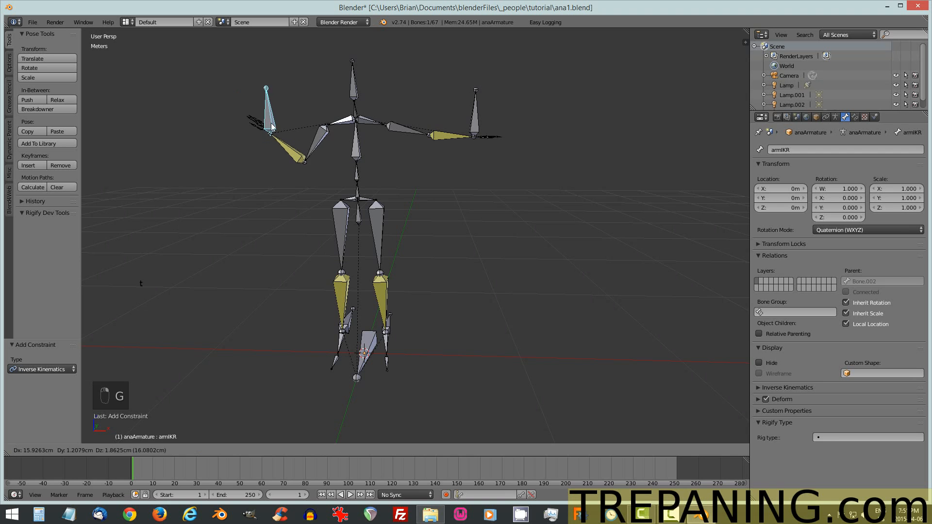
pyautogui.rightClick(252, 128)
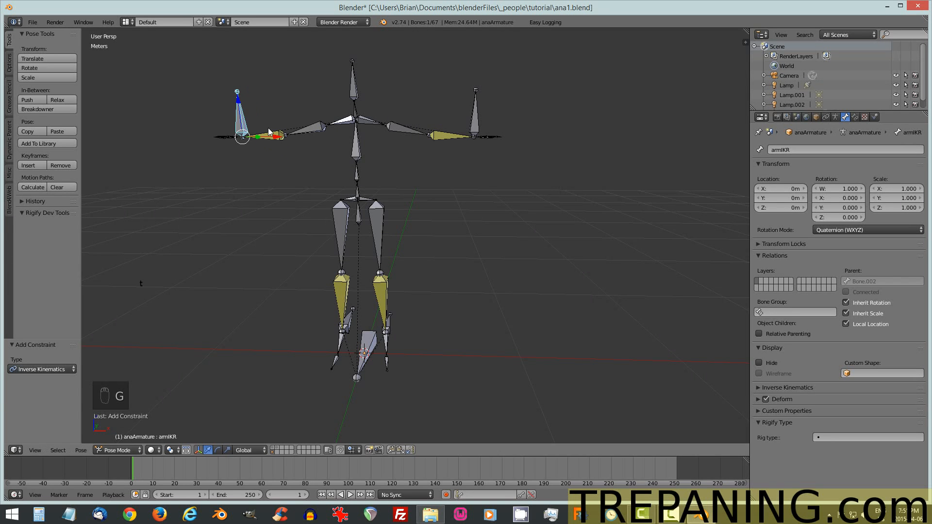
pyautogui.rightClick(475, 127)
pyautogui.press('g')
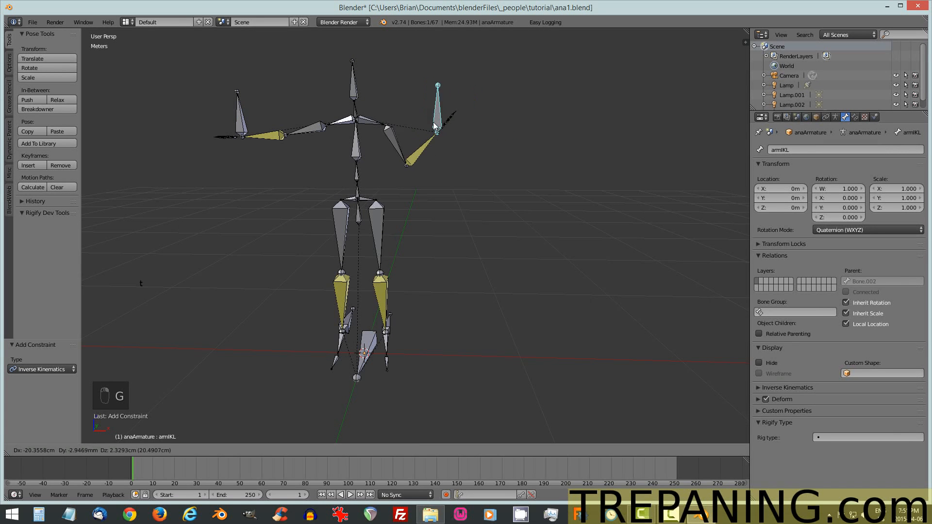
pyautogui.rightClick(433, 121)
# - Test the leg IK by moving the ankle controls legIKR and legIKL, cancelling each move
pyautogui.moveTo(357, 310); pyautogui.dragTo(370, 307, button='middle')
pyautogui.rightClick(371, 308)
pyautogui.press('g')
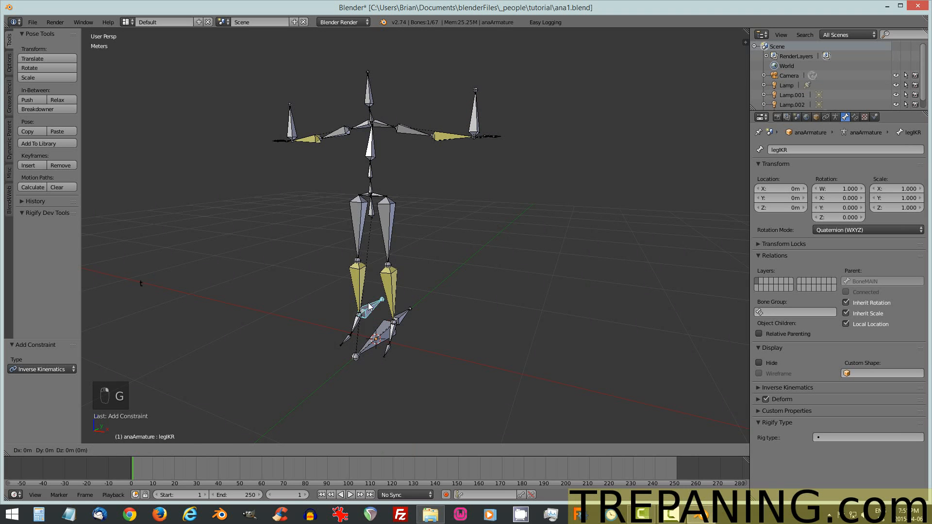
pyautogui.rightClick(347, 281)
pyautogui.rightClick(405, 321)
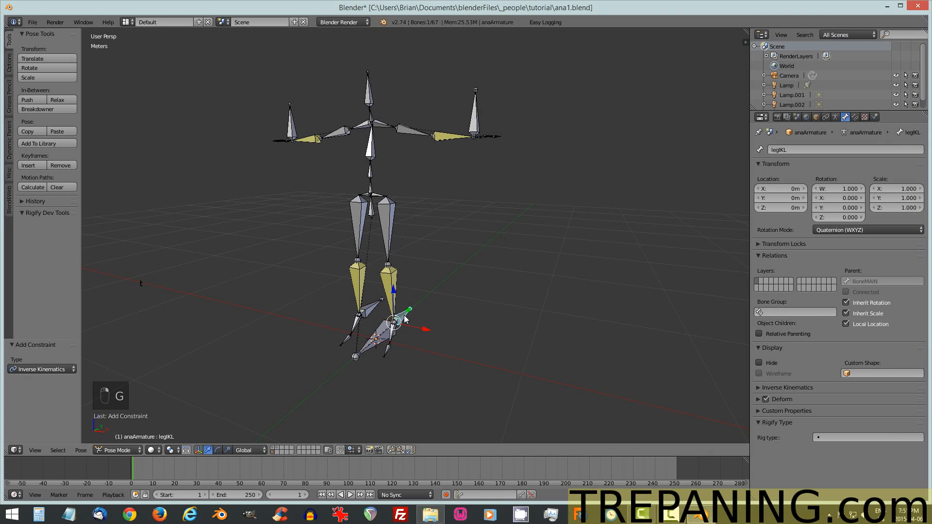
pyautogui.press('g')
pyautogui.rightClick(387, 310)
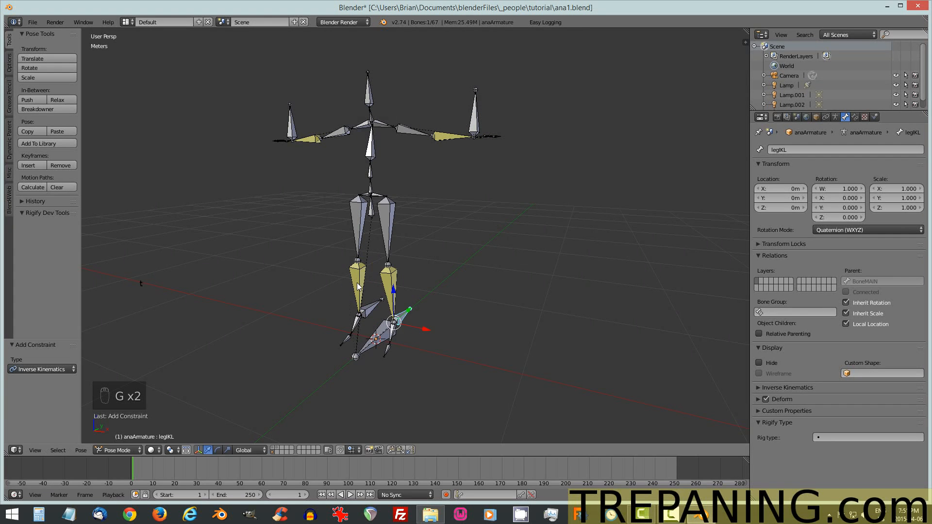
# - Test moving the pelvis root bone named Bone and the main control BoneMAIN, cancelling both moves
pyautogui.moveTo(401, 324); pyautogui.dragTo(428, 315, button='middle')
pyautogui.rightClick(370, 219)
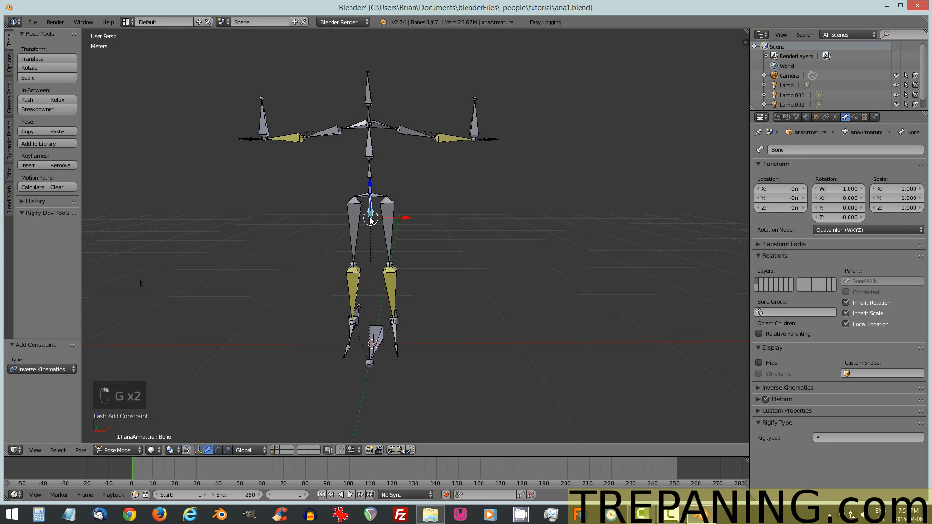
pyautogui.press('g')
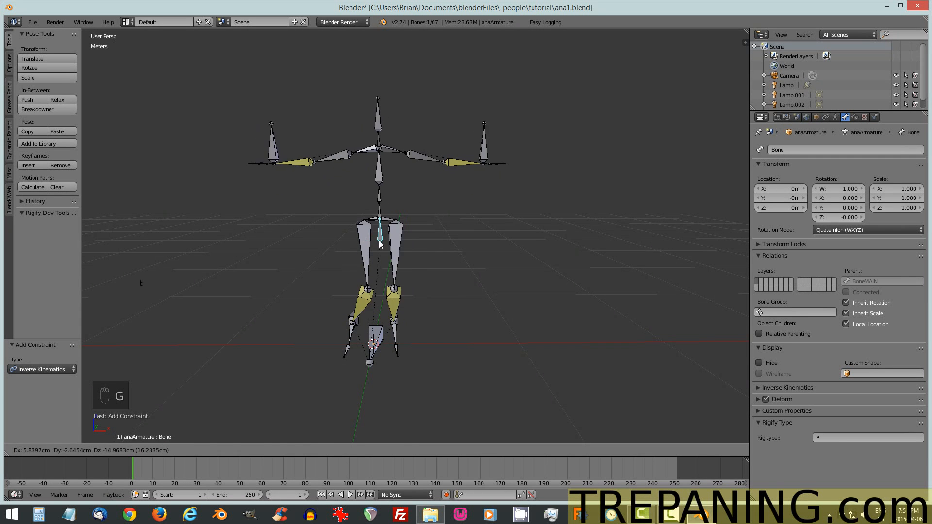
pyautogui.rightClick(379, 241)
pyautogui.rightClick(377, 329)
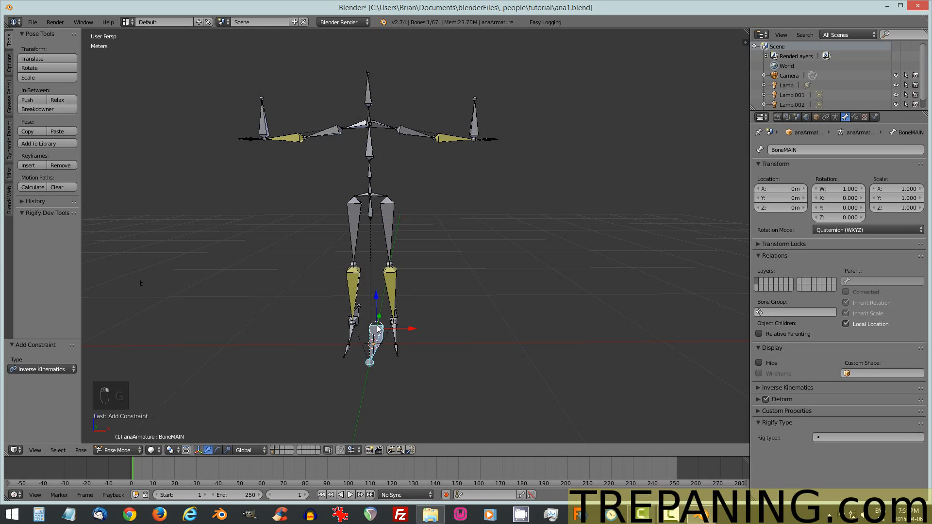
pyautogui.press('g')
pyautogui.rightClick(482, 255)
# - Show the whole rig in orthographic front view and save the ana1.blend file
pyautogui.press('KP_1')
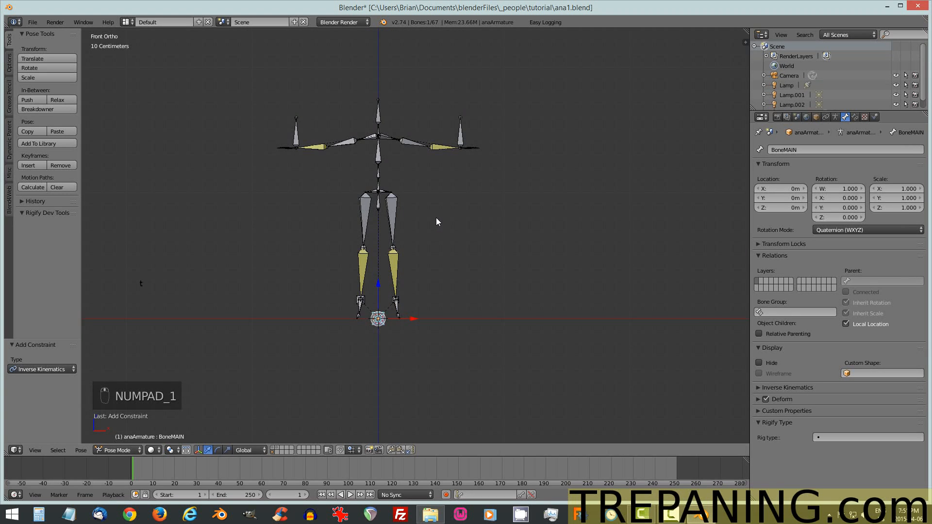
pyautogui.keyDown('shift'); pyautogui.moveTo(436, 221); pyautogui.dragTo(472, 266, button='middle'); pyautogui.keyUp('shift')
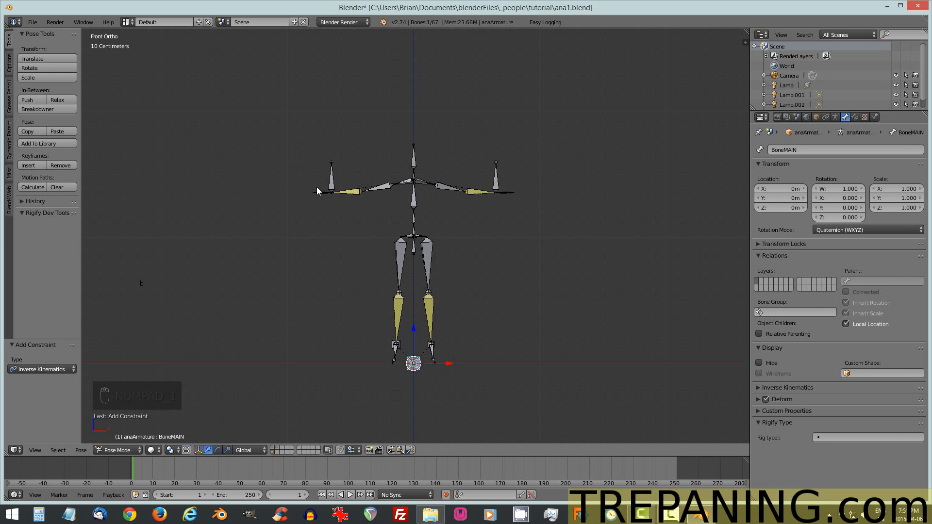
pyautogui.hotkey('ctrl', 's')
# - Split the 3D view horizontally into three stacked areas, with the largest in the middle
pyautogui.moveTo(458, 238); pyautogui.dragTo(485, 251, button='middle')
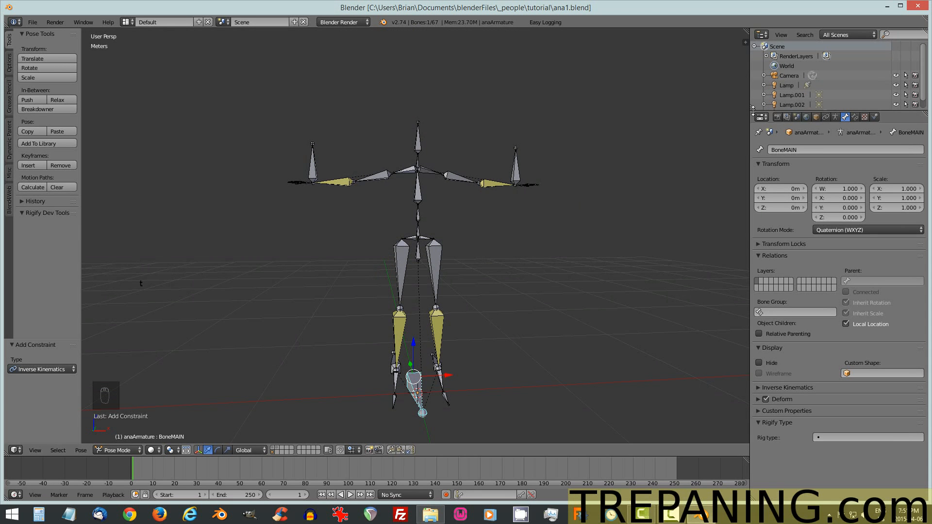
pyautogui.moveTo(745, 42); pyautogui.dragTo(753, 370)
pyautogui.moveTo(746, 33); pyautogui.dragTo(745, 143)
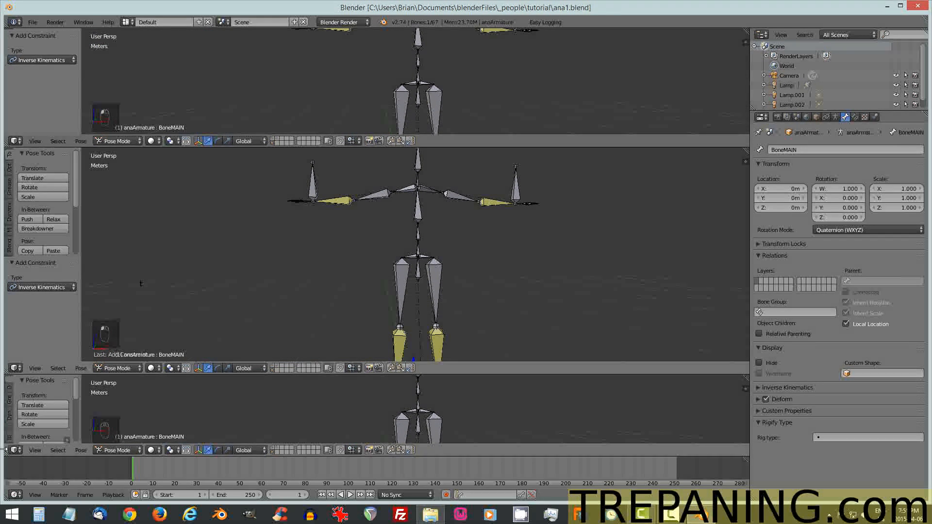
# - Turn the lowest 3D view area into a Video Sequence Editor whose ruler shows frames instead of seconds
pyautogui.click(15, 450)
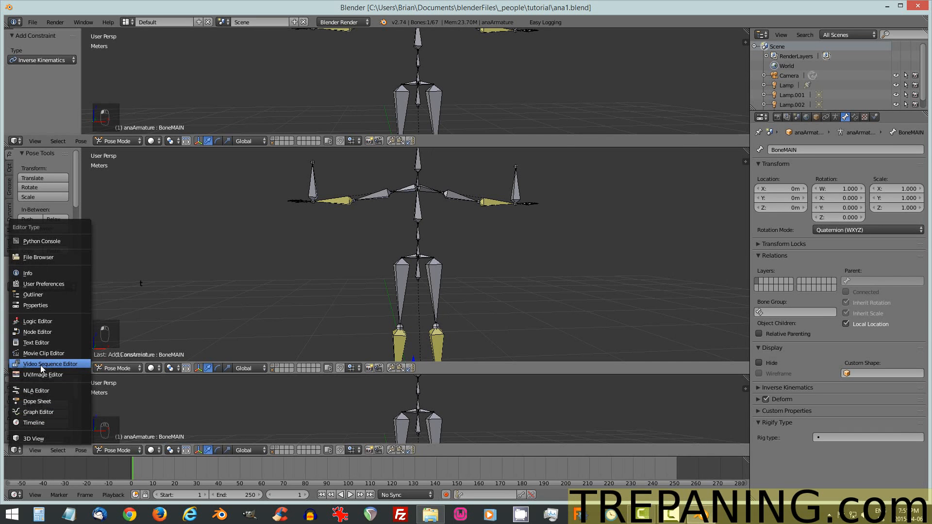
pyautogui.click(39, 364)
pyautogui.click(30, 453)
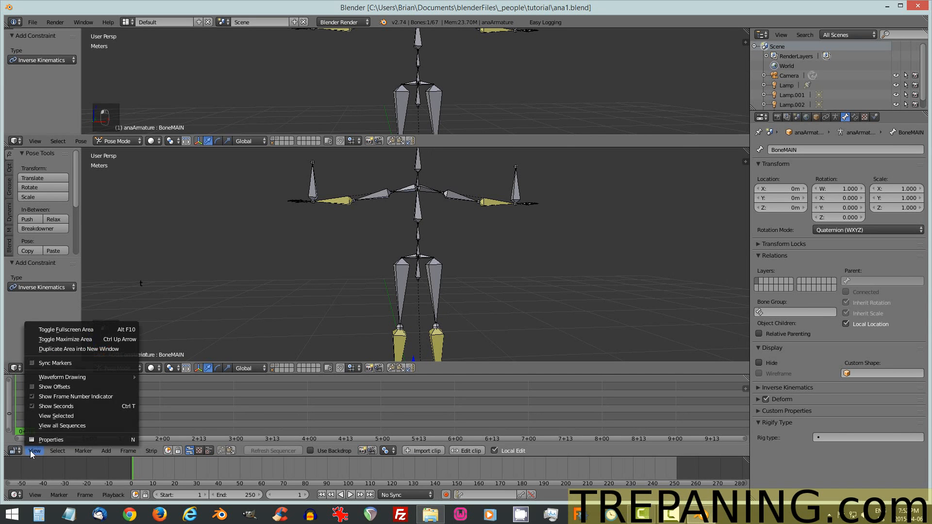
pyautogui.click(42, 408)
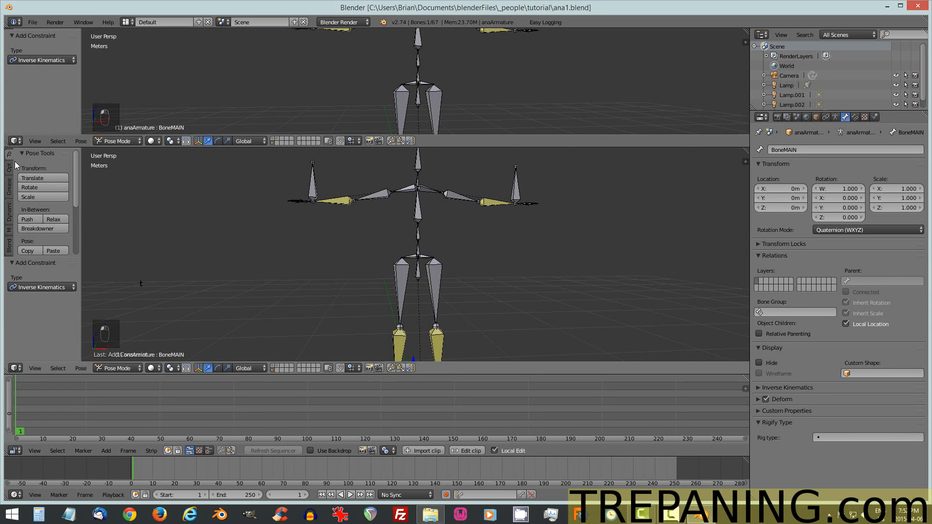
# - Turn the uppermost 3D view area into a Dope Sheet and show the rig's upper body in orthographic front view
pyautogui.click(14, 141)
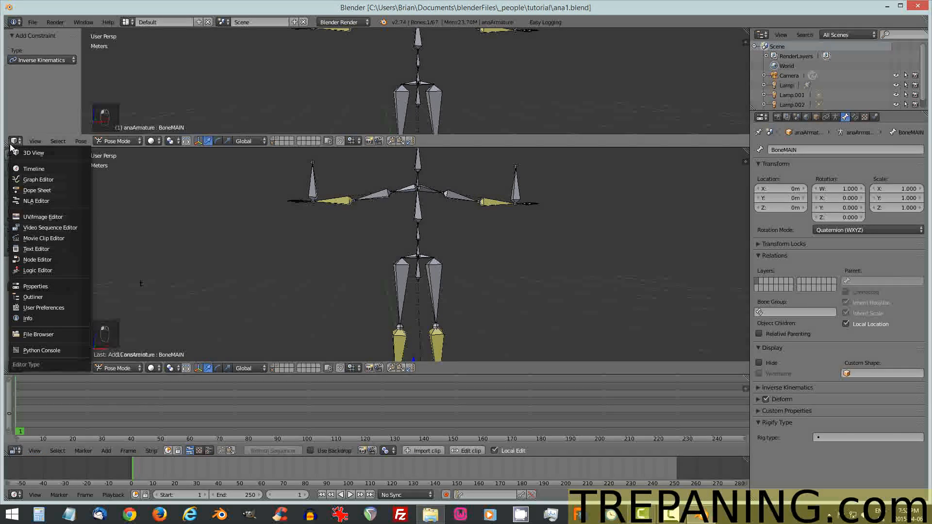
pyautogui.click(37, 189)
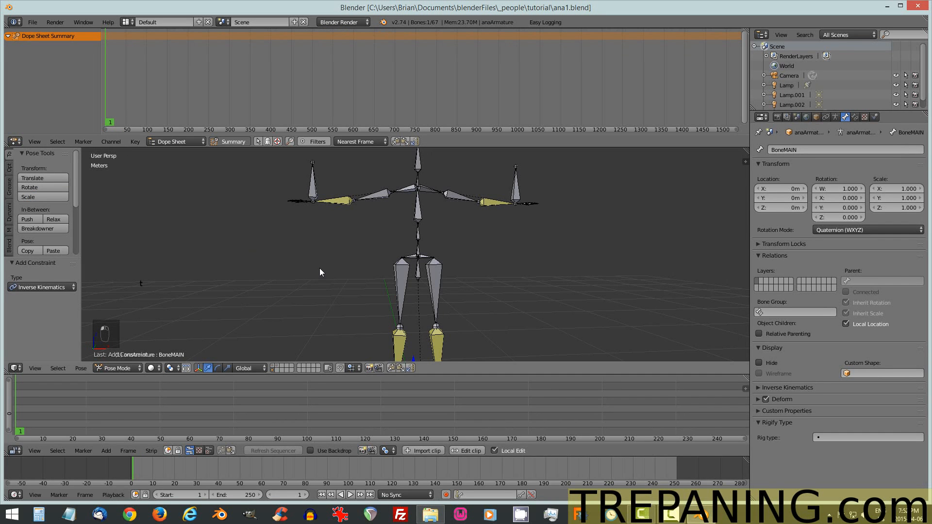
pyautogui.scroll(-1, 416, 269)
pyautogui.press('KP_1')
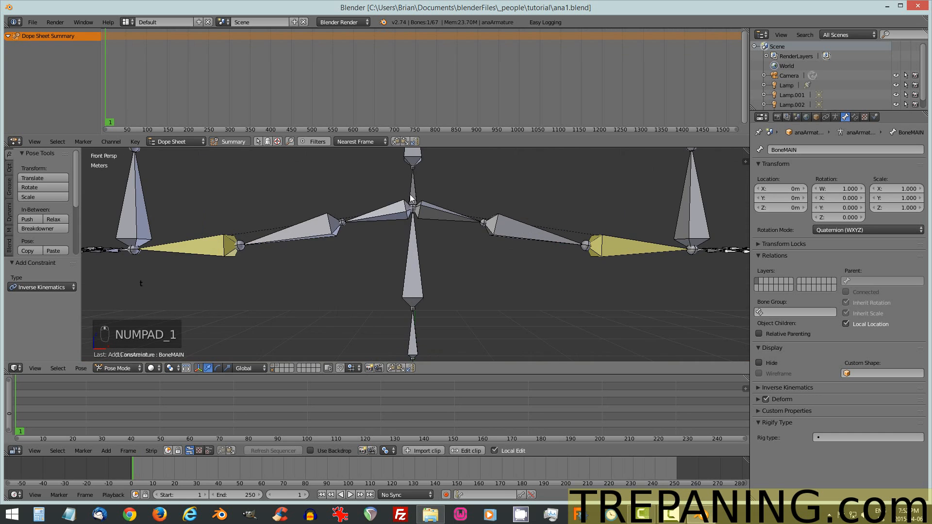
pyautogui.press('KP_5')
pyautogui.keyDown('shift'); pyautogui.moveTo(411, 210); pyautogui.dragTo(412, 240, button='middle'); pyautogui.keyUp('shift')
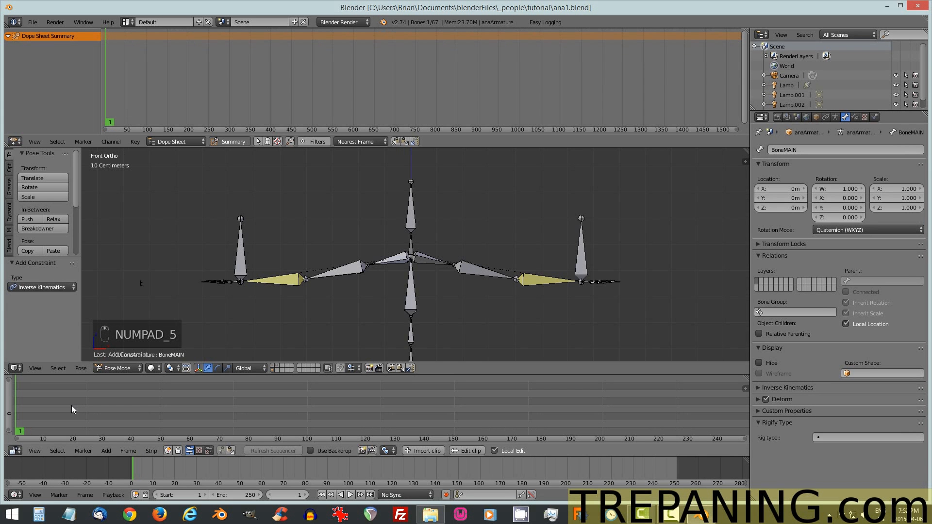
# - Add the sound file Parisian-by-KevinMacLeod.ogg to the sequencer as a strip on channel 1 starting at frame 1
pyautogui.hotkey('shift', 'a')
pyautogui.click(57, 465)
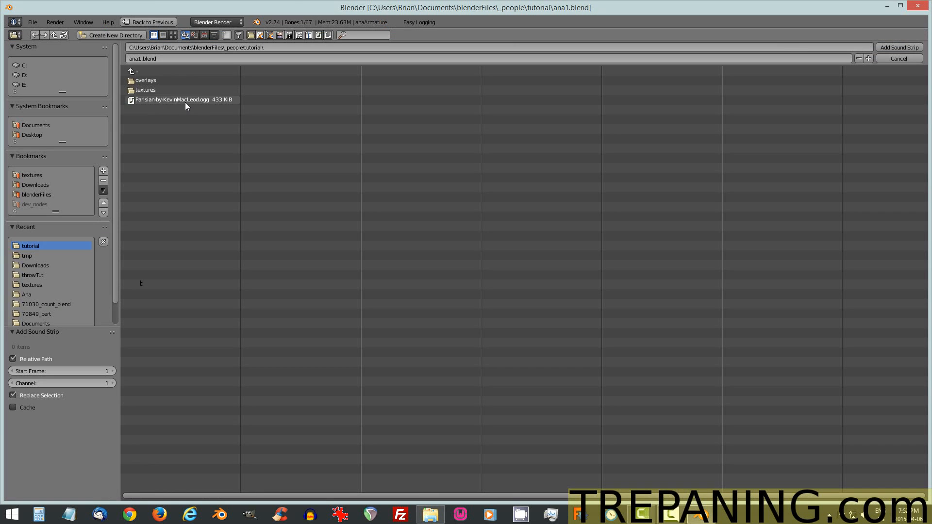
pyautogui.click(235, 102)
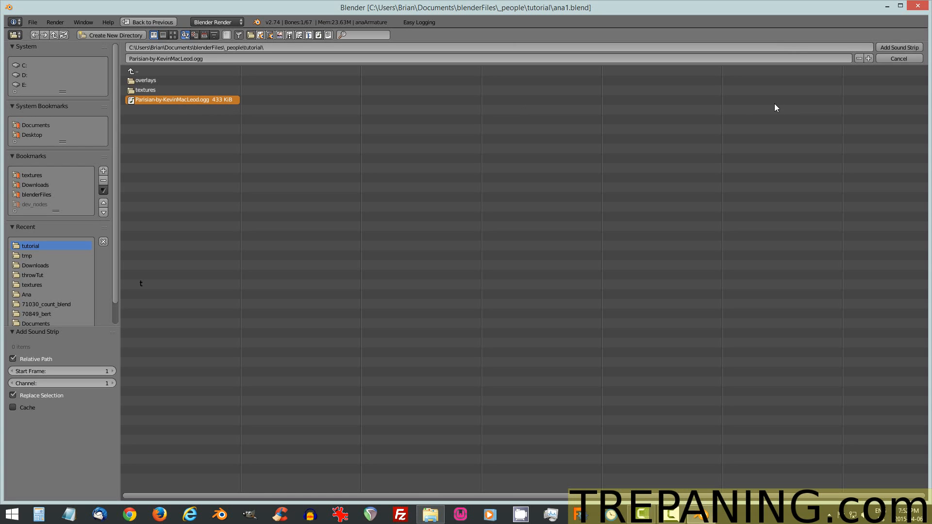
pyautogui.click(899, 48)
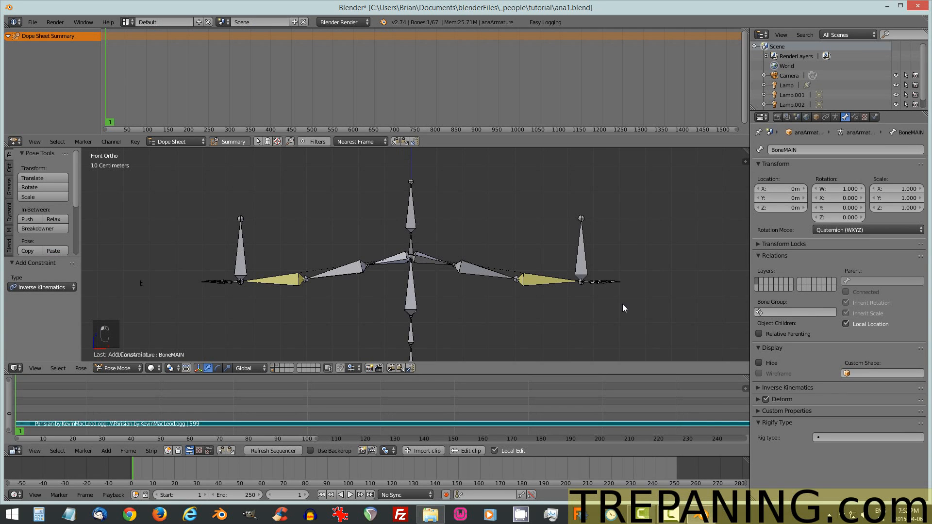
pyautogui.moveTo(12, 389); pyautogui.dragTo(10, 437)
pyautogui.moveTo(247, 394); pyautogui.dragTo(245, 409, button='middle')
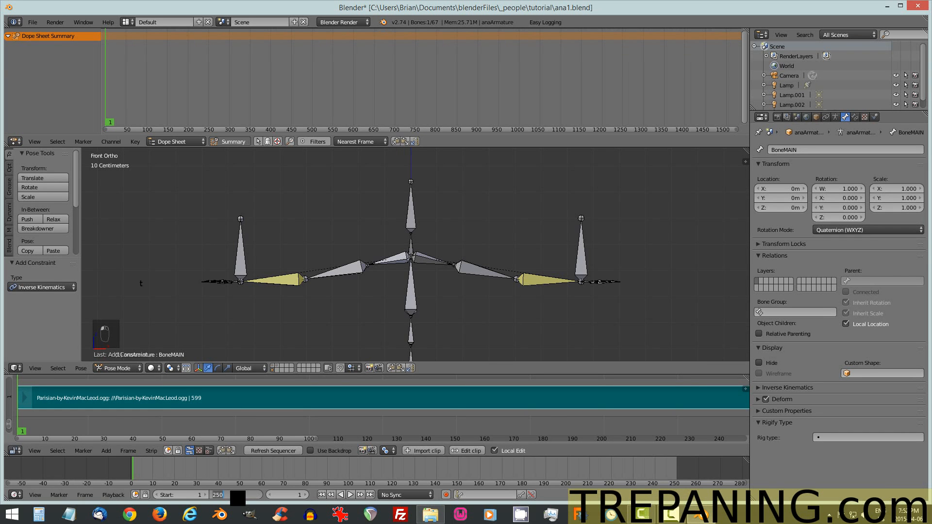
# - Set the scene's end frame to 599 and fit the full frame range in the timeline and sequencer
pyautogui.write('599')
pyautogui.press('Return')
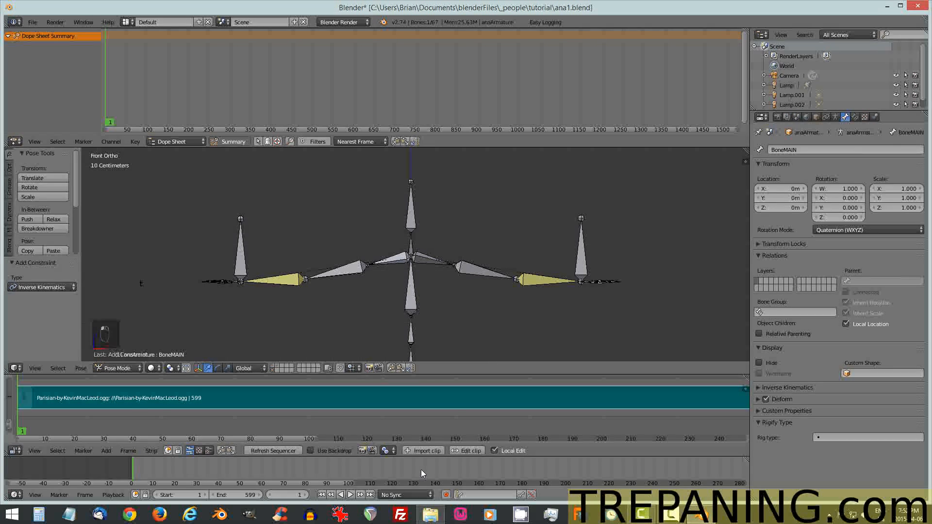
pyautogui.press('Home')
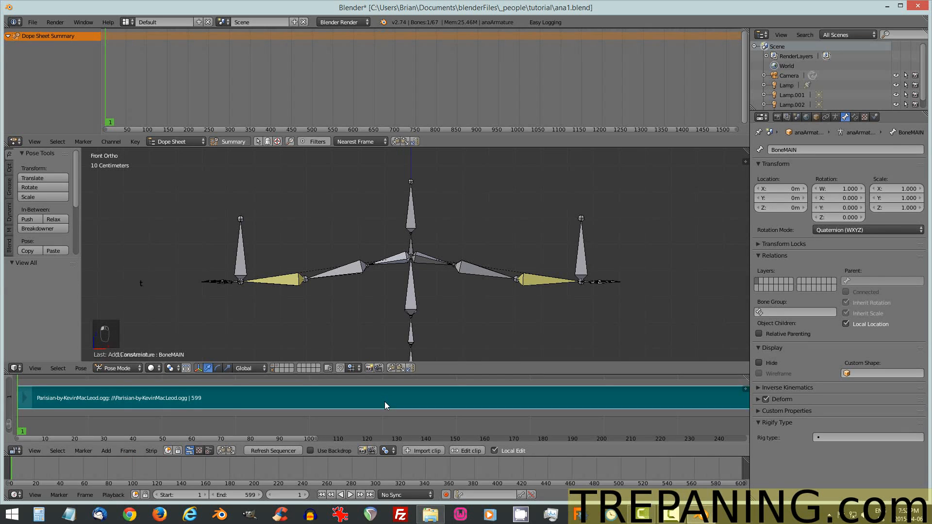
pyautogui.press('Home')
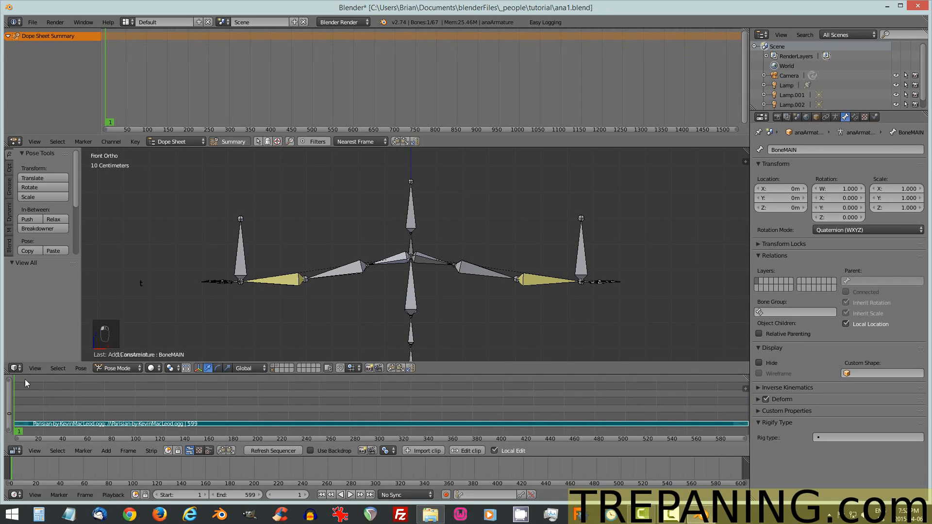
pyautogui.moveTo(11, 379); pyautogui.dragTo(8, 431)
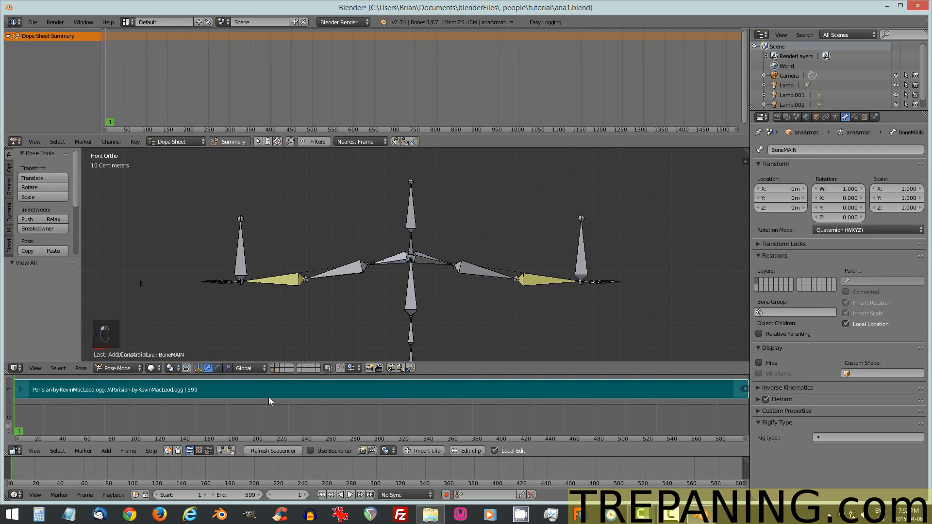
pyautogui.moveTo(269, 398); pyautogui.dragTo(272, 416, button='middle')
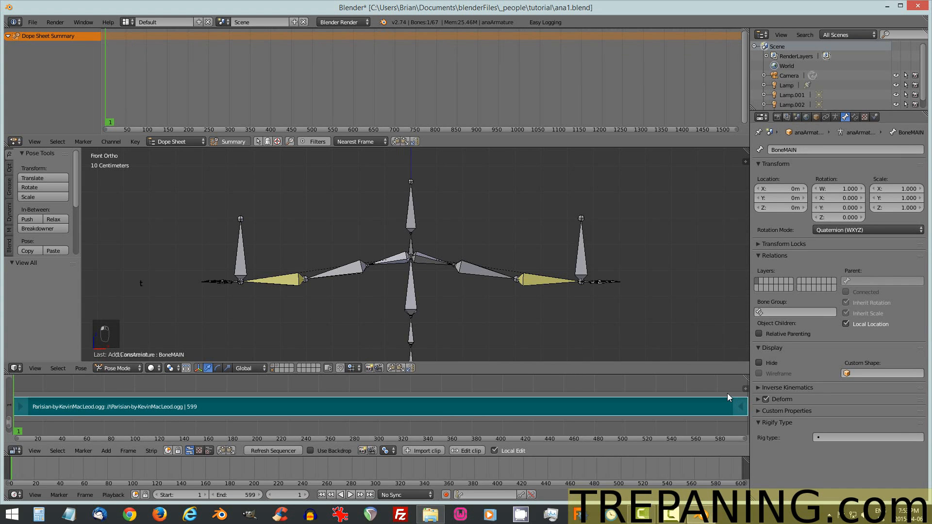
# - Draw the waveform on the Parisian-by-KevinMacLeod.ogg strip and enlarge the strip's display in the sequencer
pyautogui.press('n')
pyautogui.scroll(-8, 700, 401)
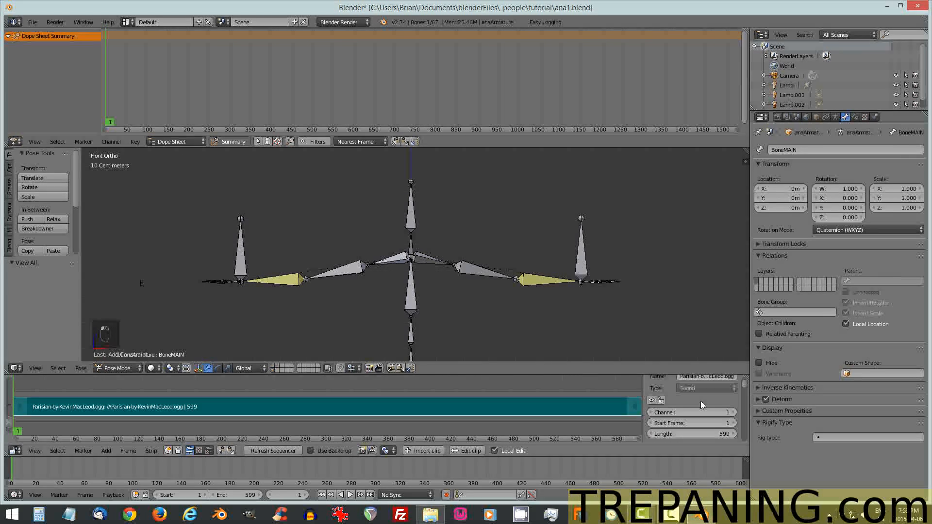
pyautogui.scroll(-2, 701, 401)
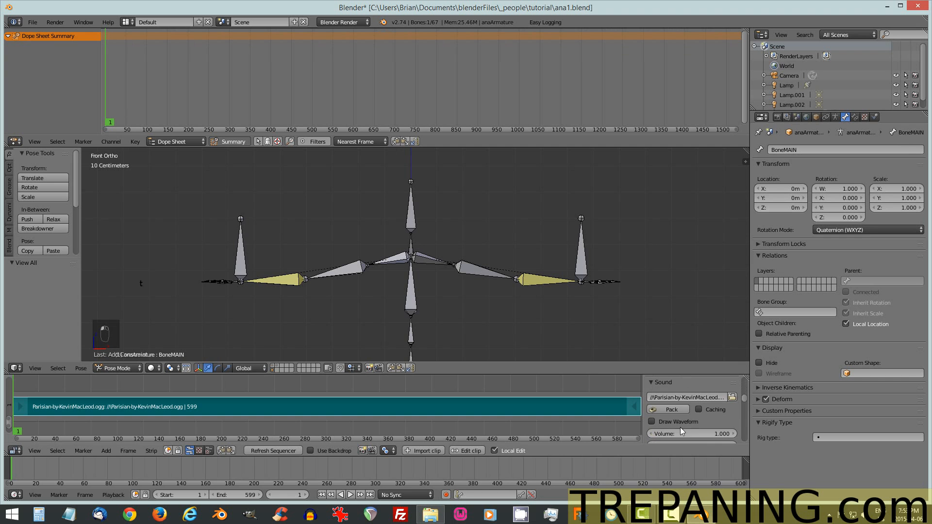
pyautogui.click(649, 420)
pyautogui.press('n')
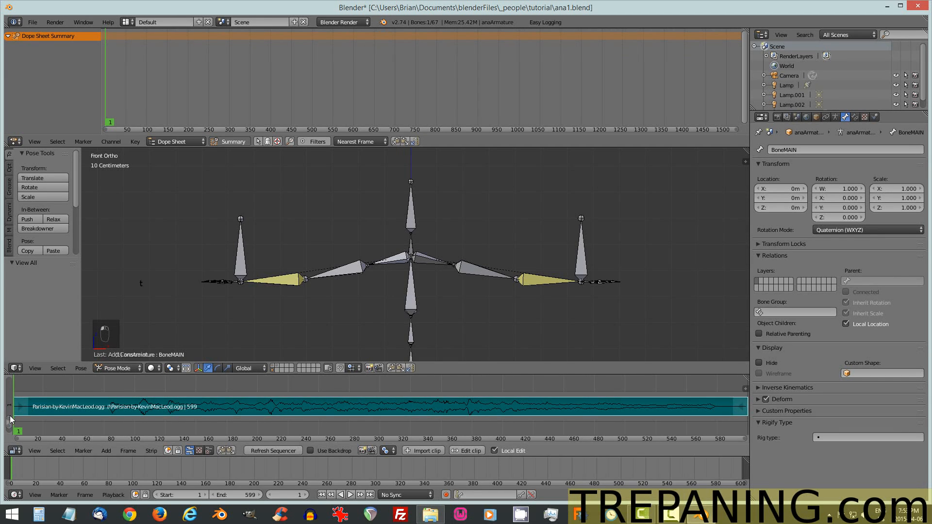
pyautogui.moveTo(10, 419); pyautogui.dragTo(9, 428)
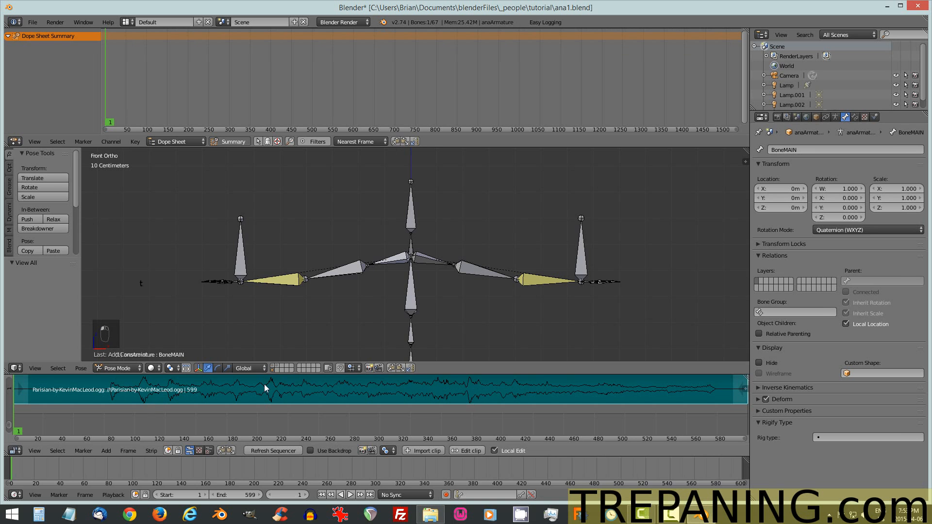
pyautogui.moveTo(303, 389); pyautogui.dragTo(303, 396, button='middle')
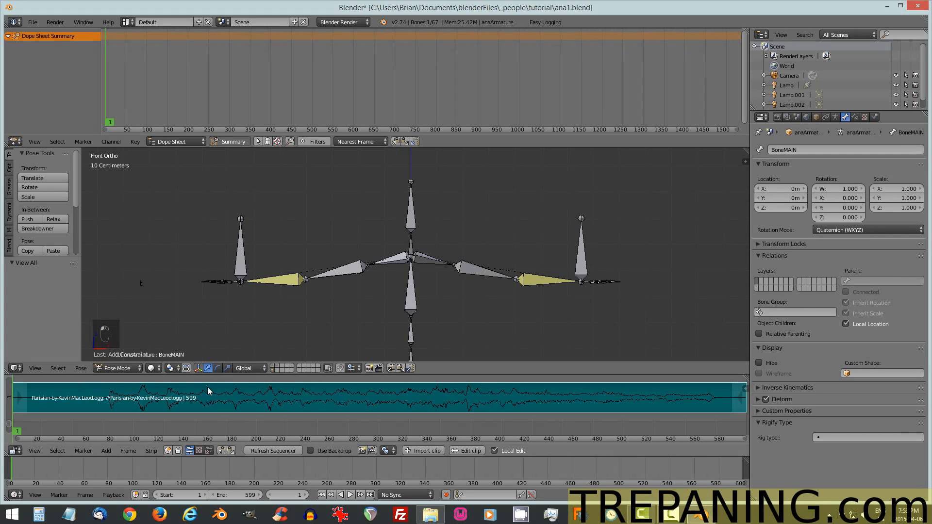
# - Save over ana1.blend and enable audio scrubbing for playback
pyautogui.hotkey('ctrl', 's')
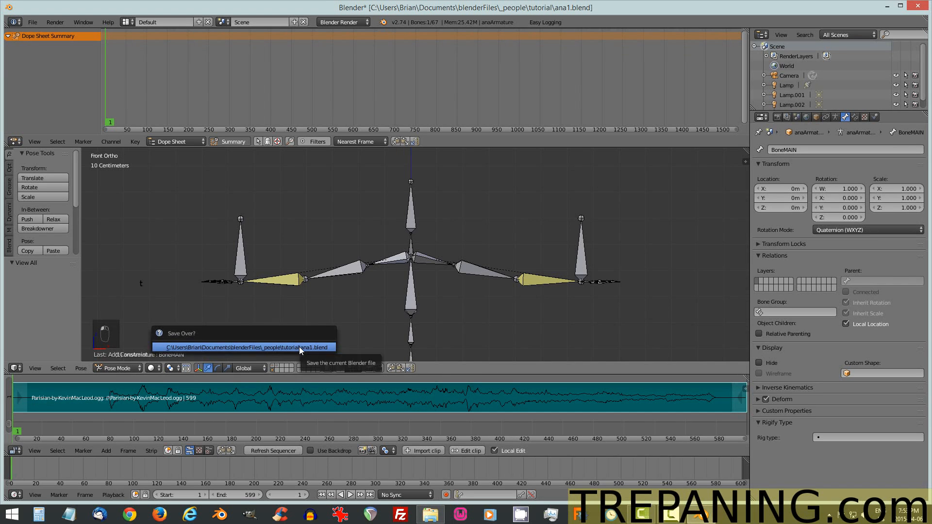
pyautogui.click(299, 347)
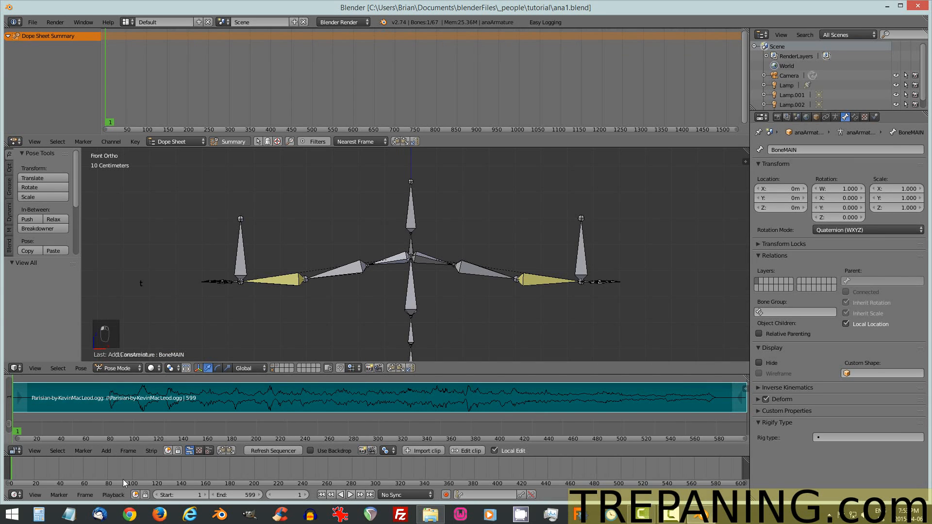
pyautogui.click(113, 493)
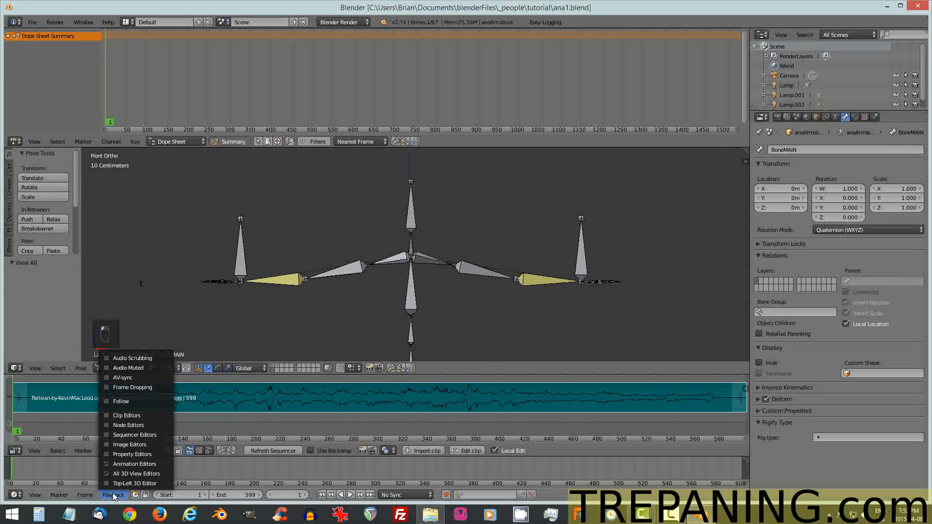
pyautogui.click(112, 360)
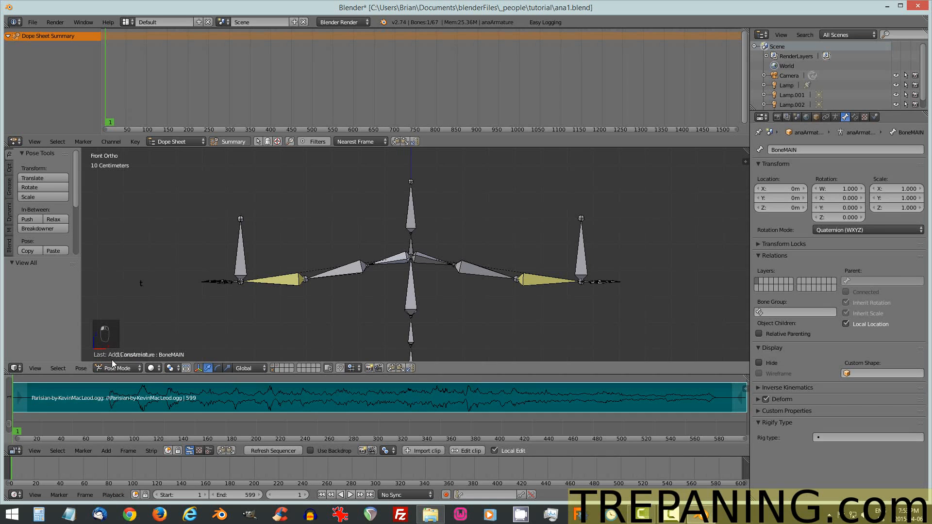
# - Scrub the sound strip from frame 77 to frame 118 and open the system volume control
pyautogui.click(106, 405)
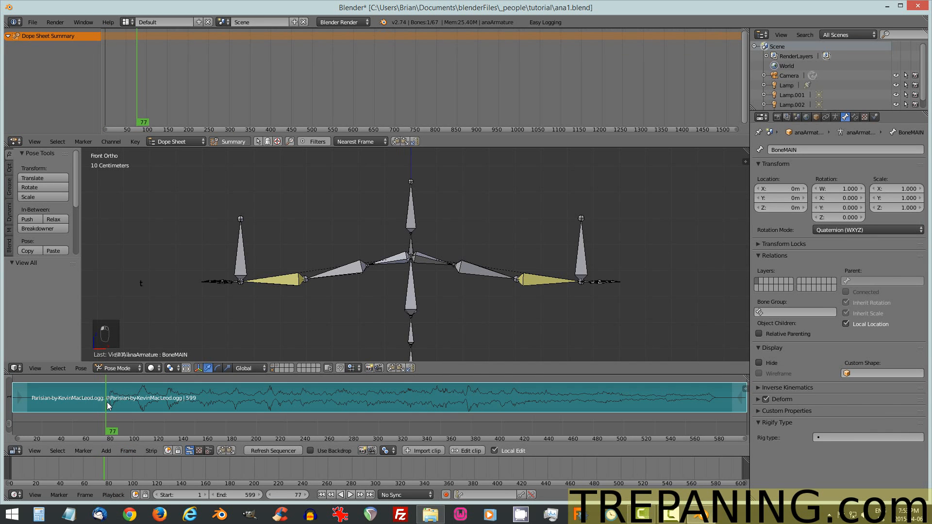
pyautogui.moveTo(107, 406); pyautogui.dragTo(156, 409)
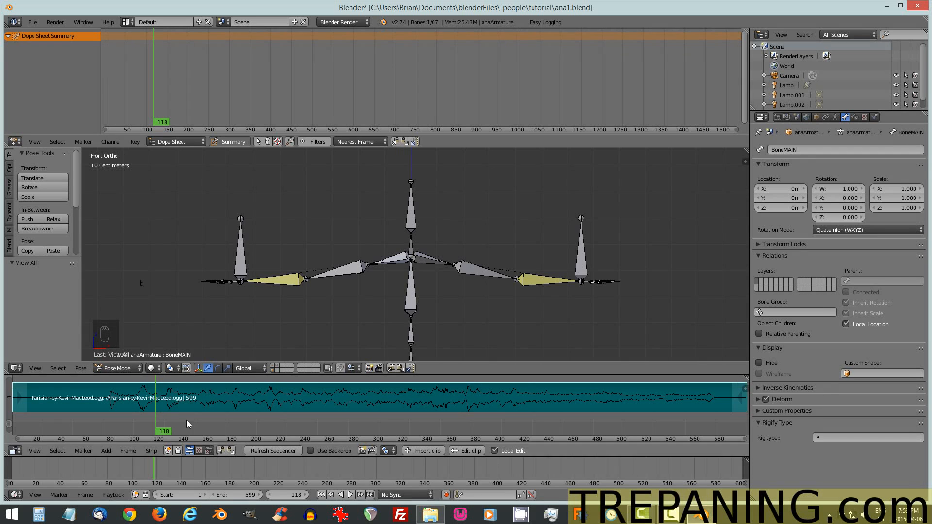
pyautogui.click(865, 515)
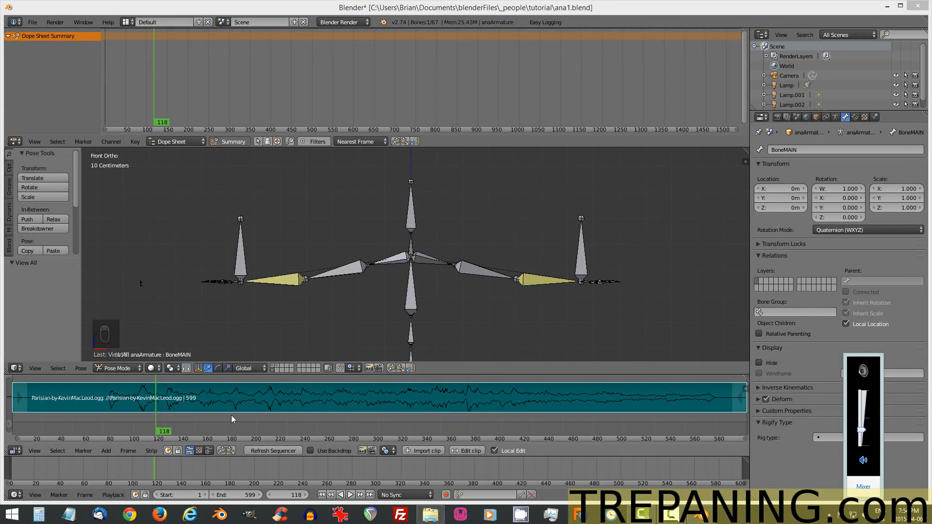
# - At frame 76, trackball-rotate the neck bone Bone.003 by about 2.9° and -10.9° and insert a Rotation keyframe
pyautogui.moveTo(125, 409); pyautogui.dragTo(105, 412)
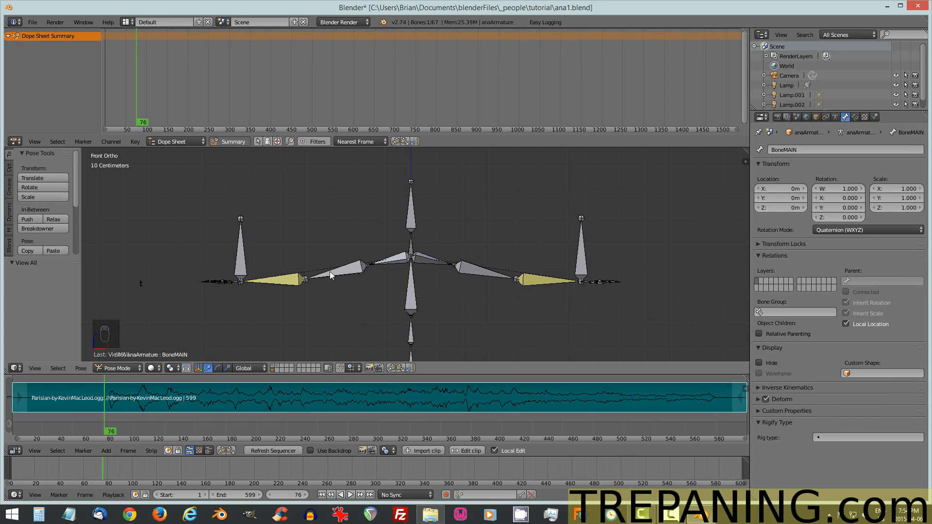
pyautogui.rightClick(411, 252)
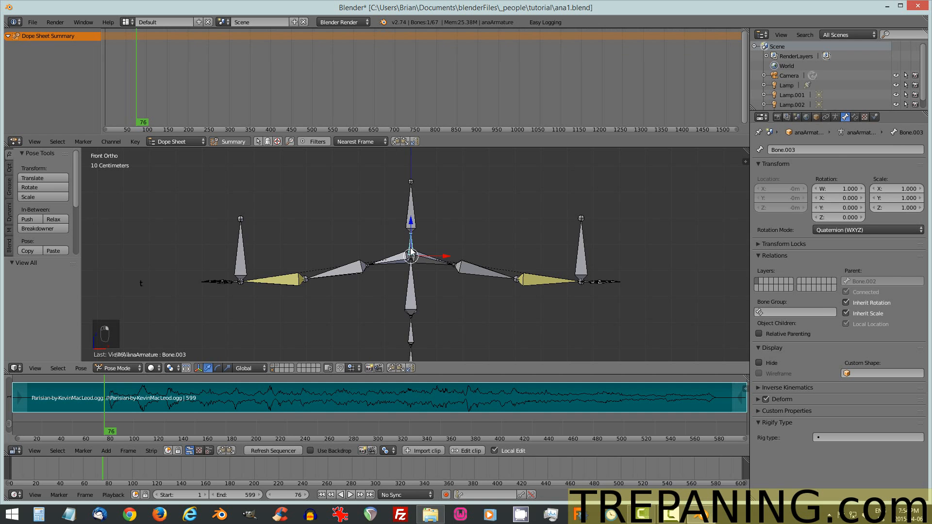
pyautogui.press('r')
pyautogui.press('r')
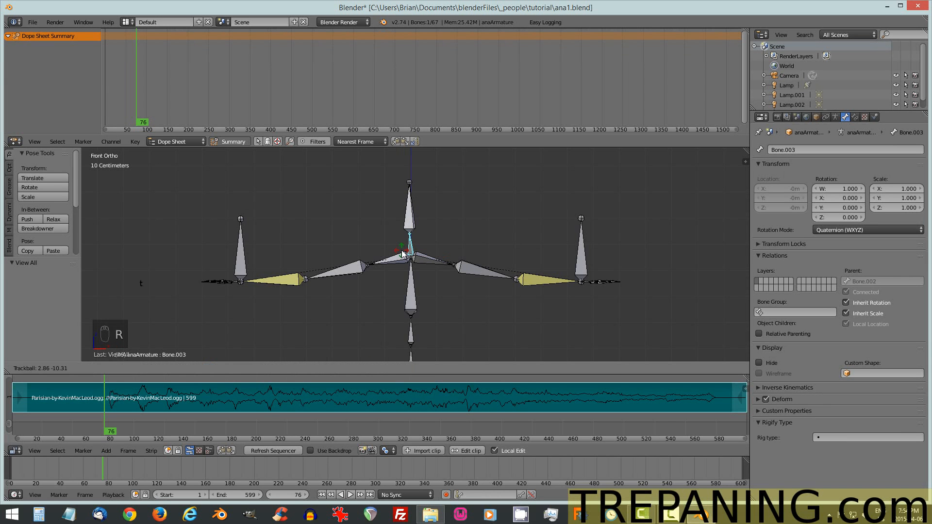
pyautogui.click(402, 253)
pyautogui.press('i')
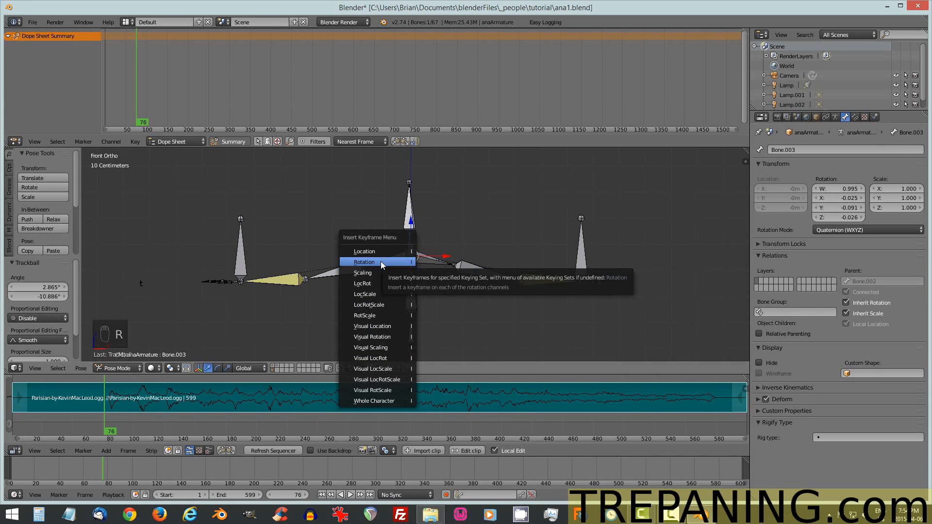
pyautogui.click(381, 261)
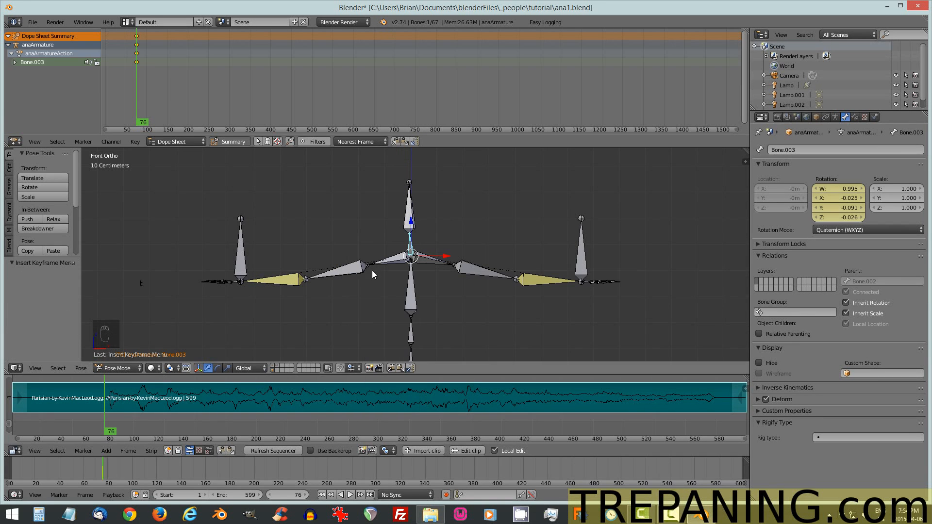
# - At frame 80, trackball-rotate Bone.003 by about -1.1° and 33.2° and insert a Rotation keyframe
pyautogui.click(110, 405)
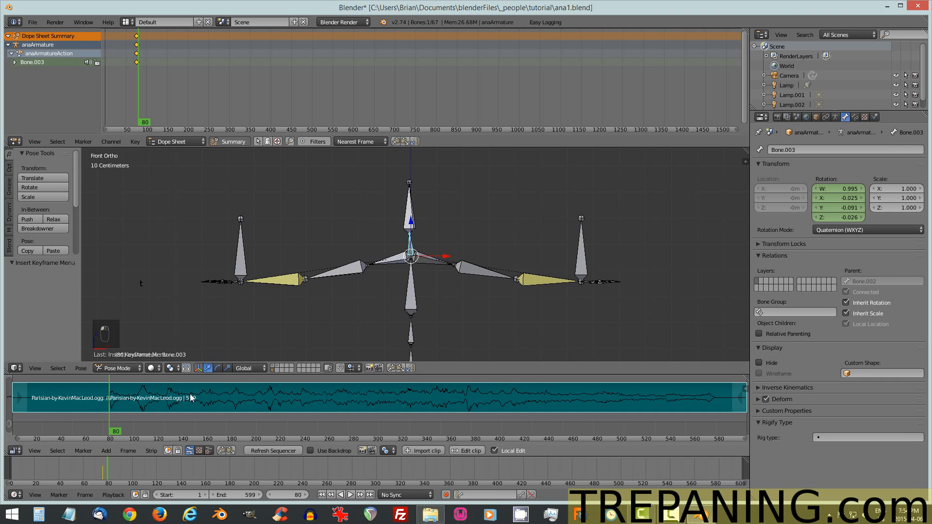
pyautogui.press('r')
pyautogui.press('r')
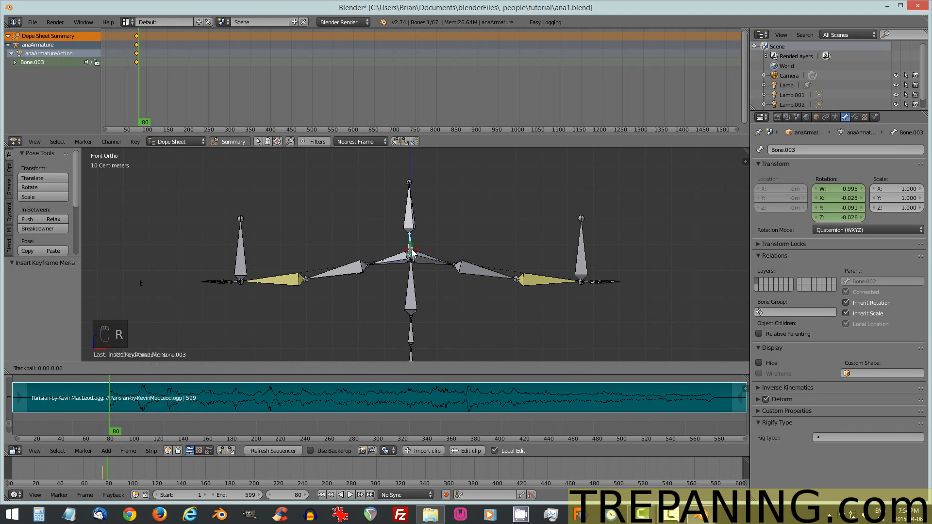
pyautogui.click(440, 251)
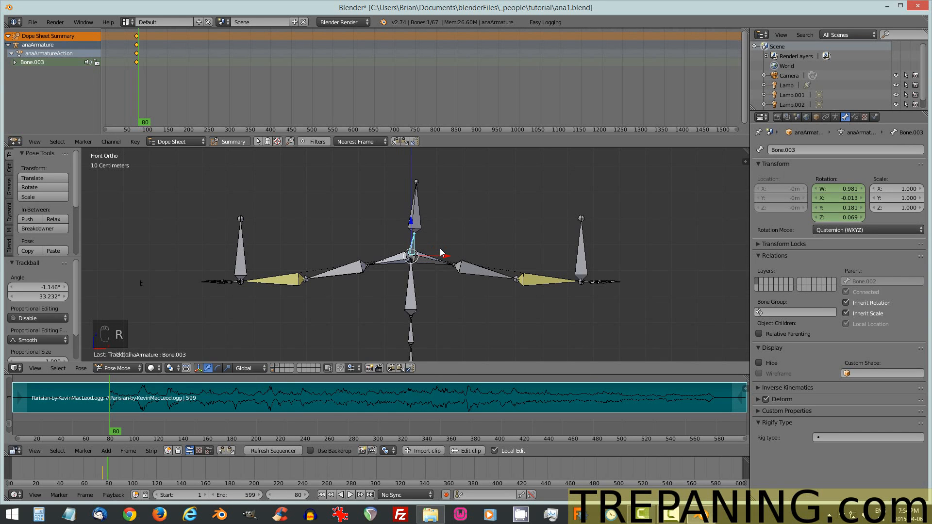
pyautogui.press('i')
pyautogui.click(440, 248)
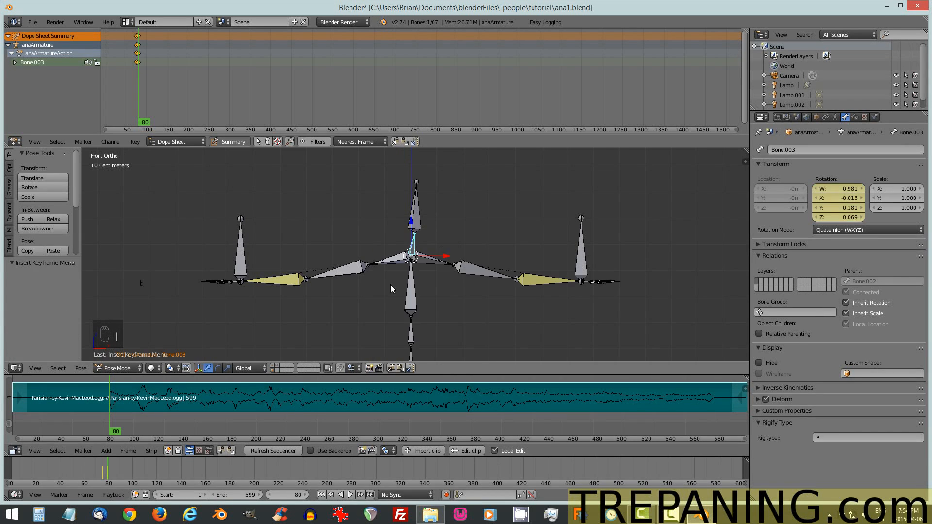
# - At frame 90, trackball-rotate Bone.003 by about 4.6° and -51.6° and insert a Rotation keyframe
pyautogui.click(122, 405)
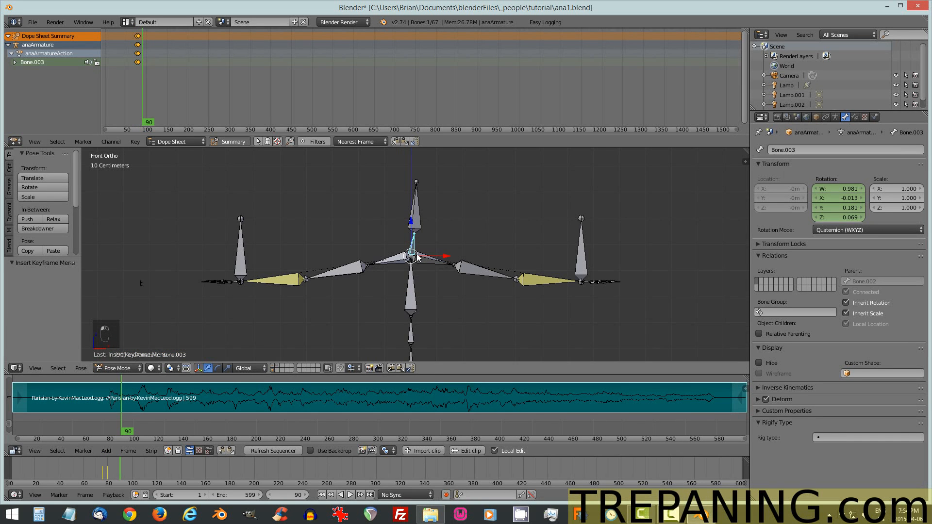
pyautogui.press('r')
pyautogui.press('r')
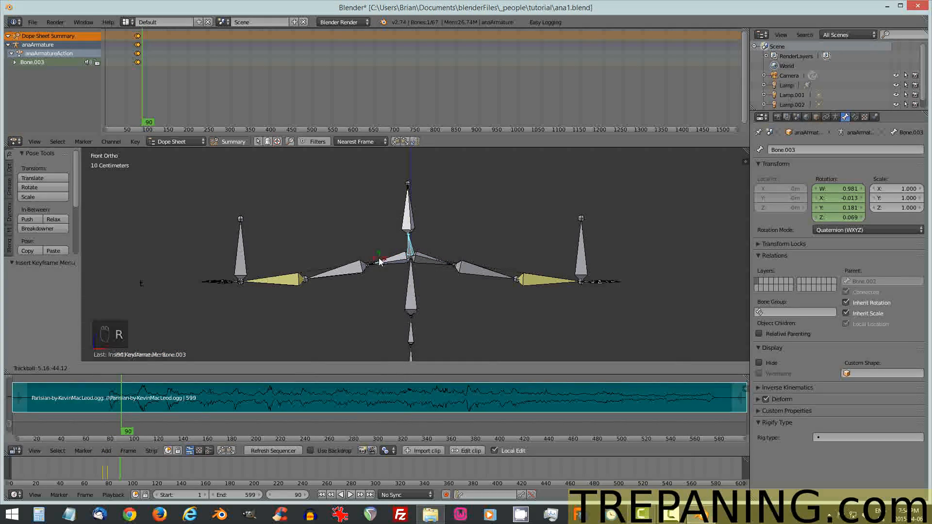
pyautogui.click(374, 262)
pyautogui.press('i')
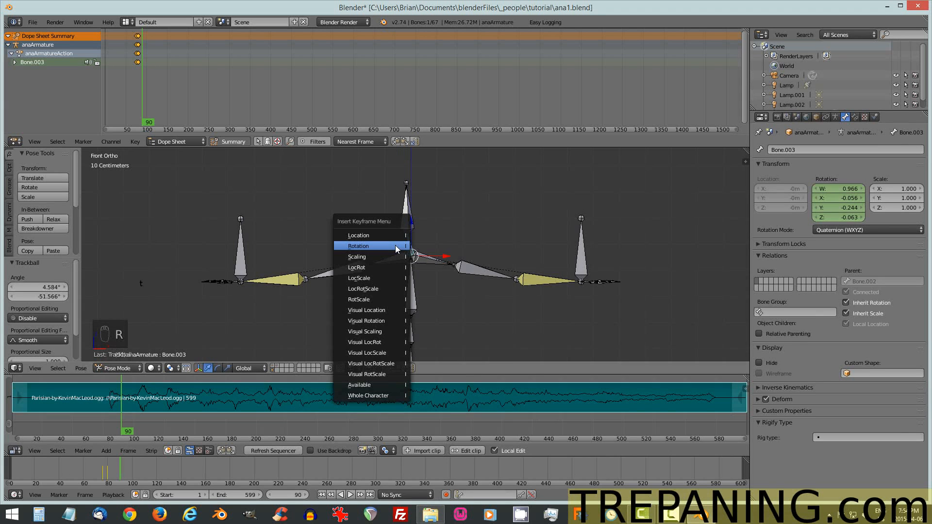
pyautogui.click(395, 245)
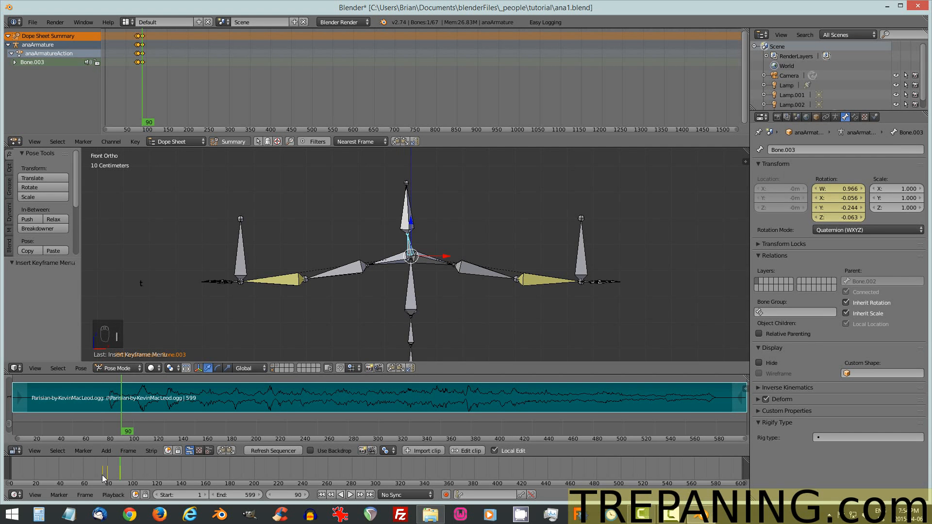
# - Find the next beat at frame 104, trackball-rotate Bone.003 by about -8.0° and 37.2°, and insert a Rotation keyframe
pyautogui.moveTo(99, 473); pyautogui.dragTo(133, 475)
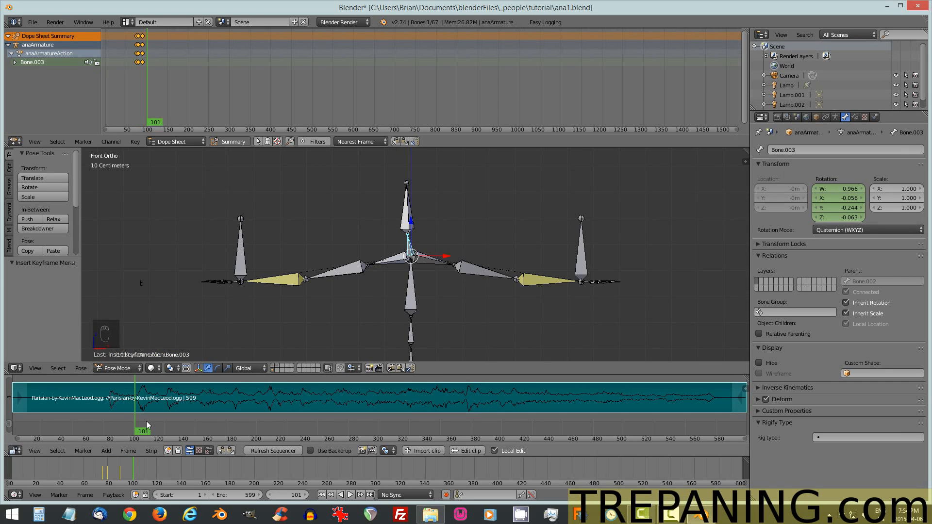
pyautogui.click(140, 401)
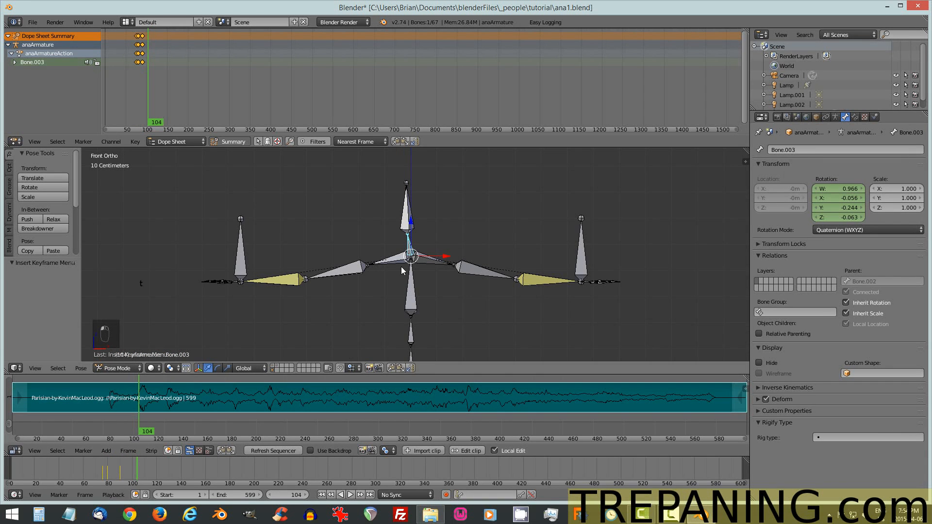
pyautogui.press('r')
pyautogui.press('r')
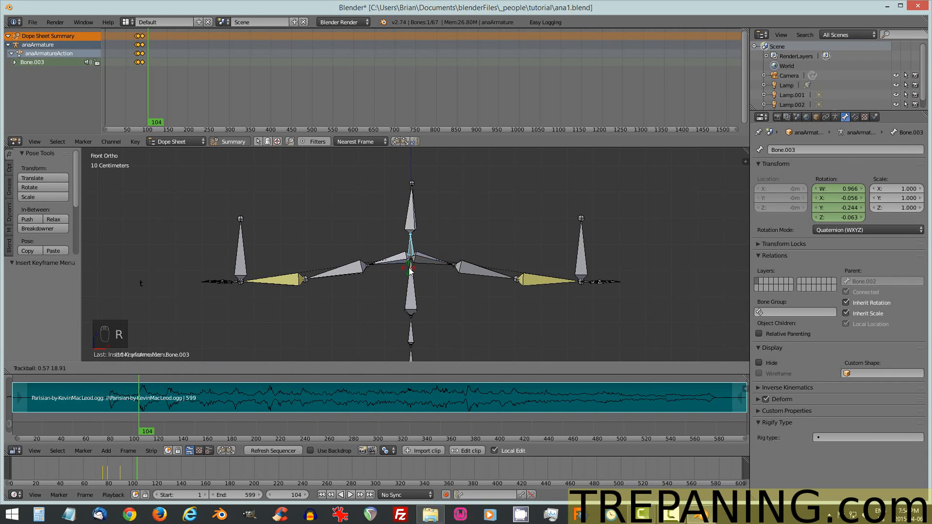
pyautogui.click(424, 260)
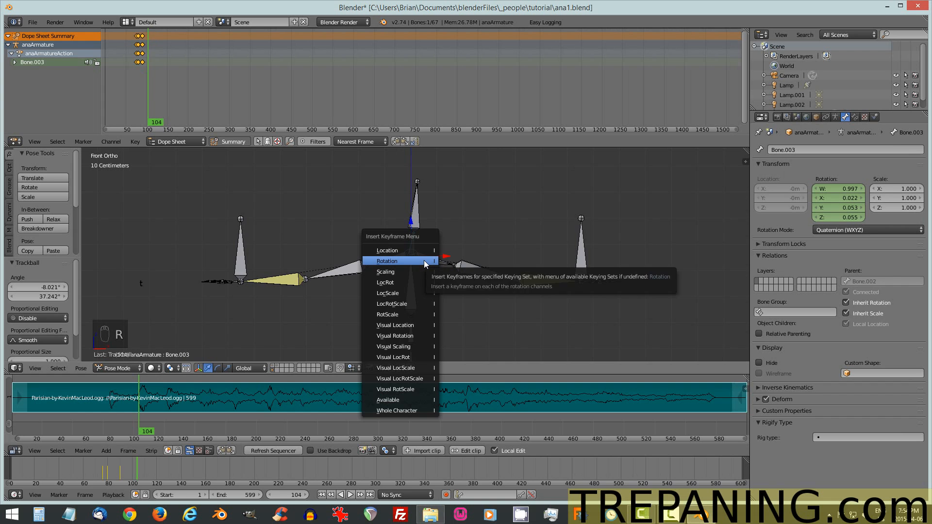
pyautogui.click(424, 260)
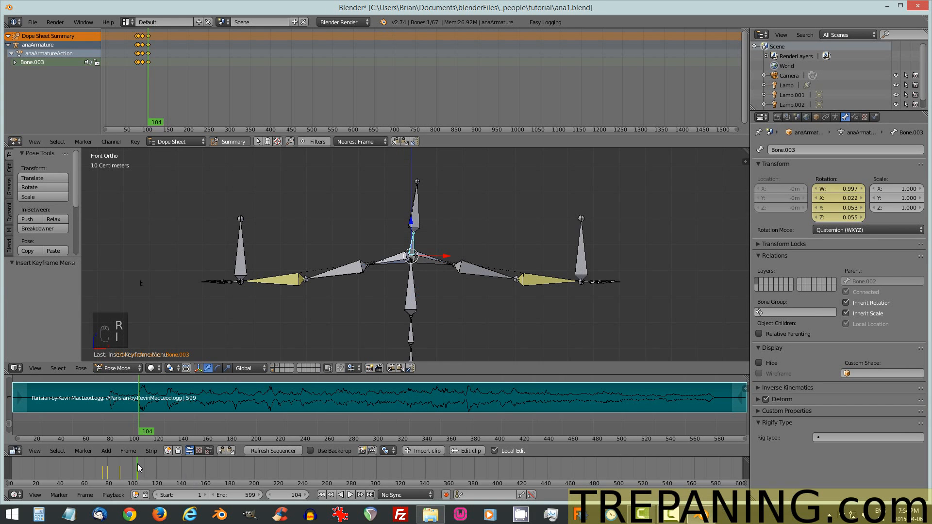
# - Scrub through the keyframed neck motion against the music up to frame 127, and return to frame 1
pyautogui.moveTo(138, 464); pyautogui.dragTo(168, 475)
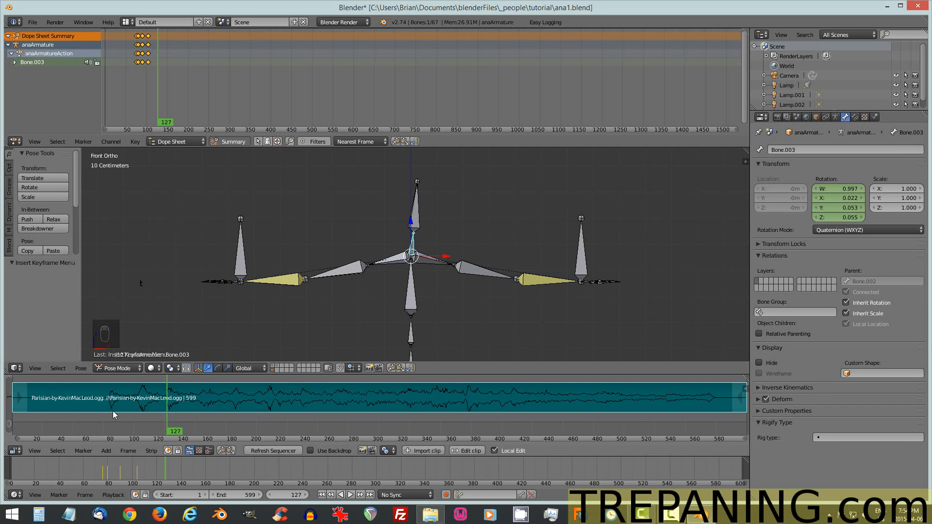
pyautogui.moveTo(103, 471); pyautogui.dragTo(144, 475)
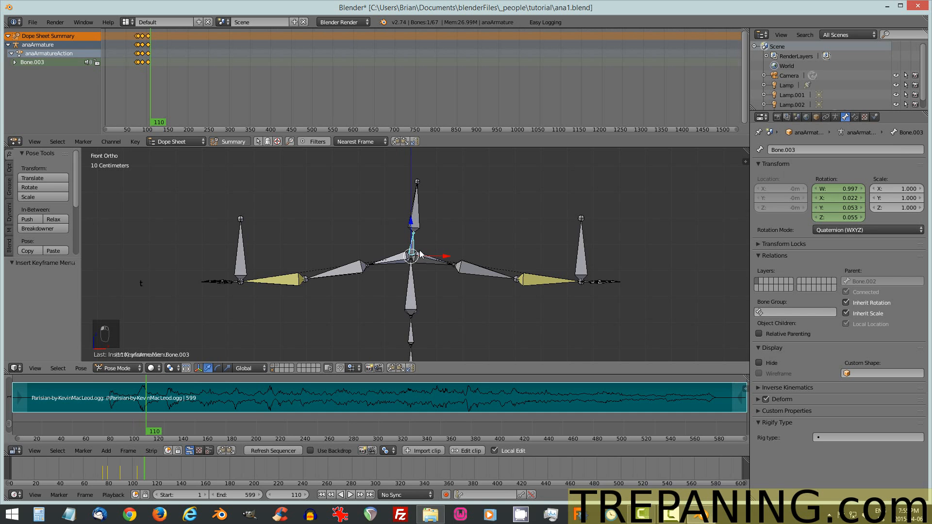
pyautogui.hotkey('shift', 'Left')
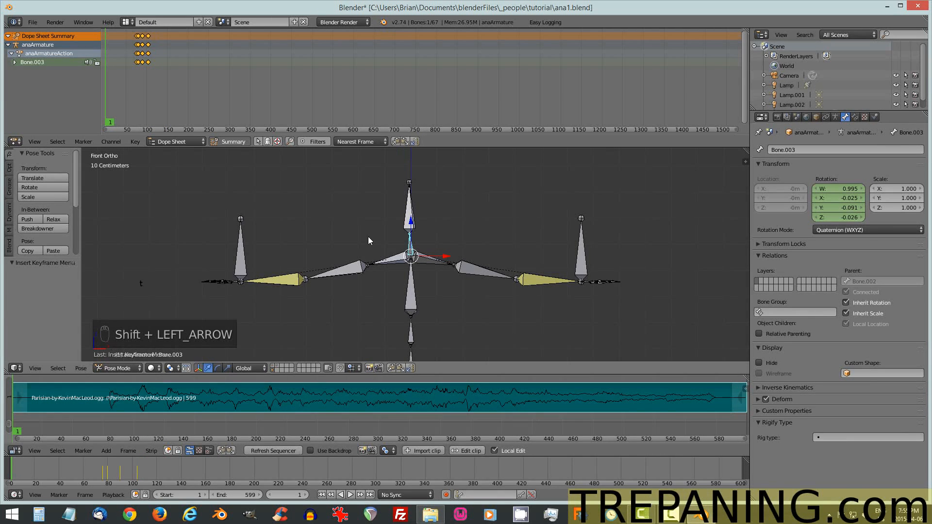
# - Clear the pose rotation of all bones in the armature and deselect them
pyautogui.press('a')
pyautogui.press('a')
pyautogui.press('a')
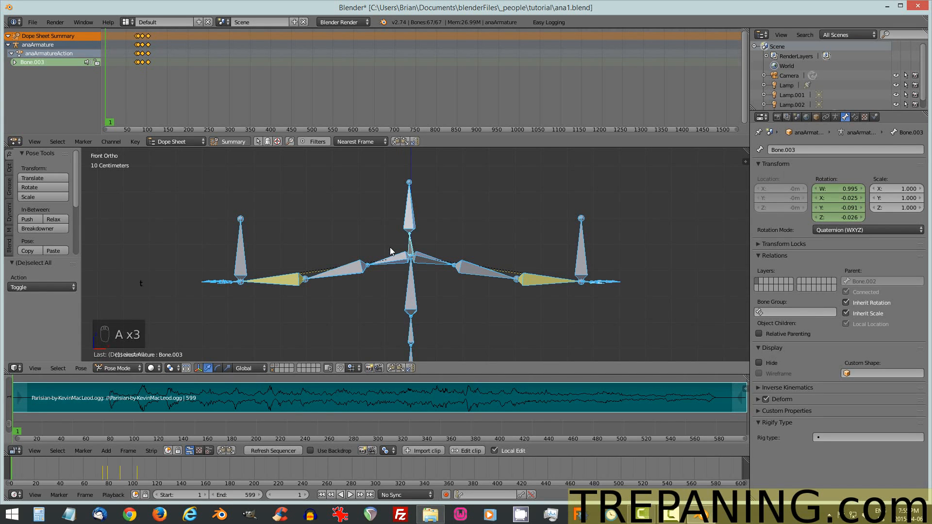
pyautogui.hotkey('alt', 'r')
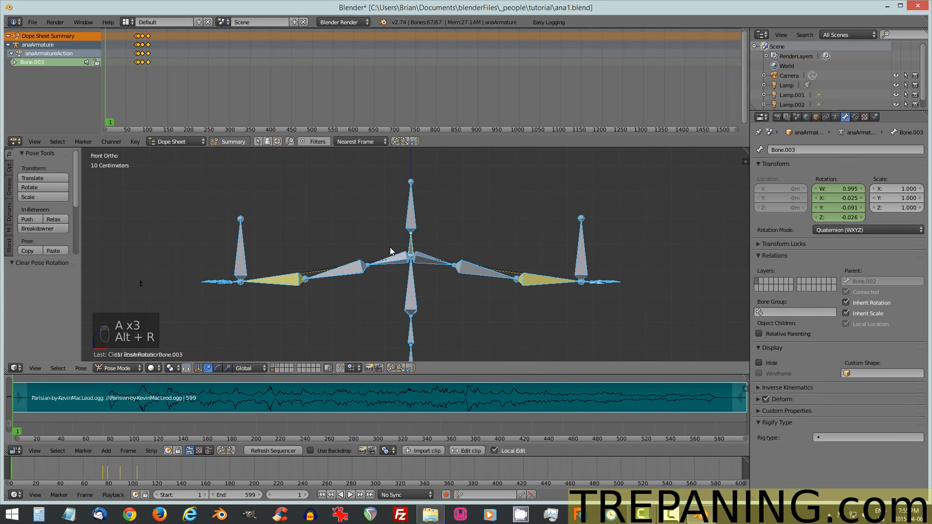
pyautogui.press('a')
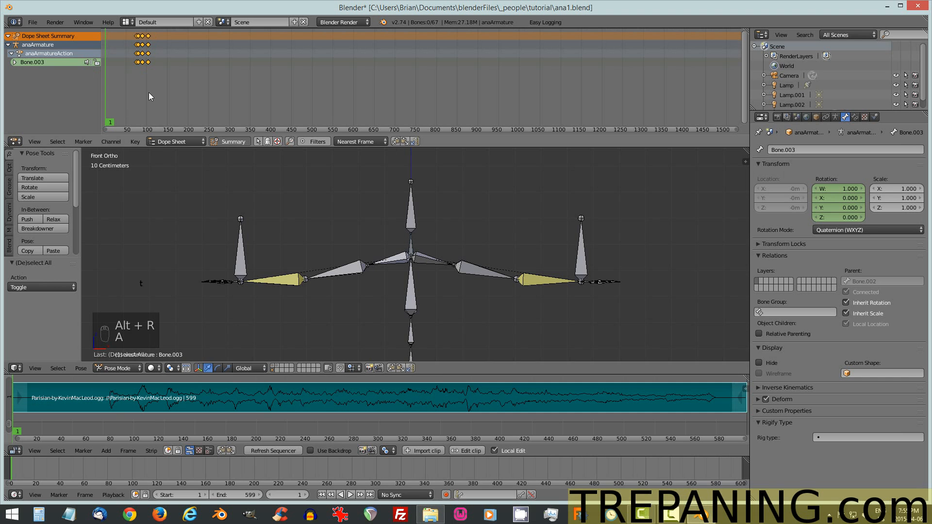
# - Delete all of the armature's keyframes in the Dope Sheet
pyautogui.press('a')
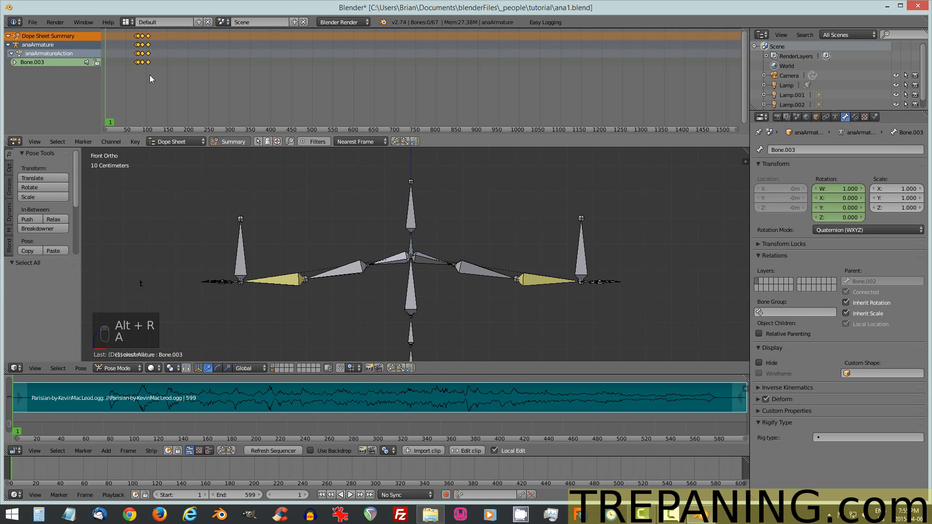
pyautogui.press('Delete')
pyautogui.click(149, 75)
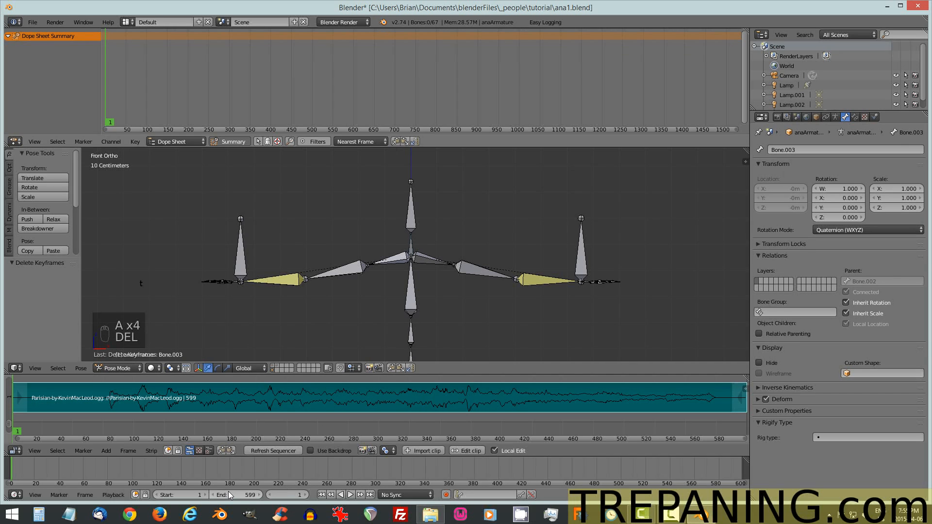
# - Select the neck bone Bone.003, enable automatic keyframe insertion, and set the playback sync mode to AV-sync
pyautogui.rightClick(412, 243)
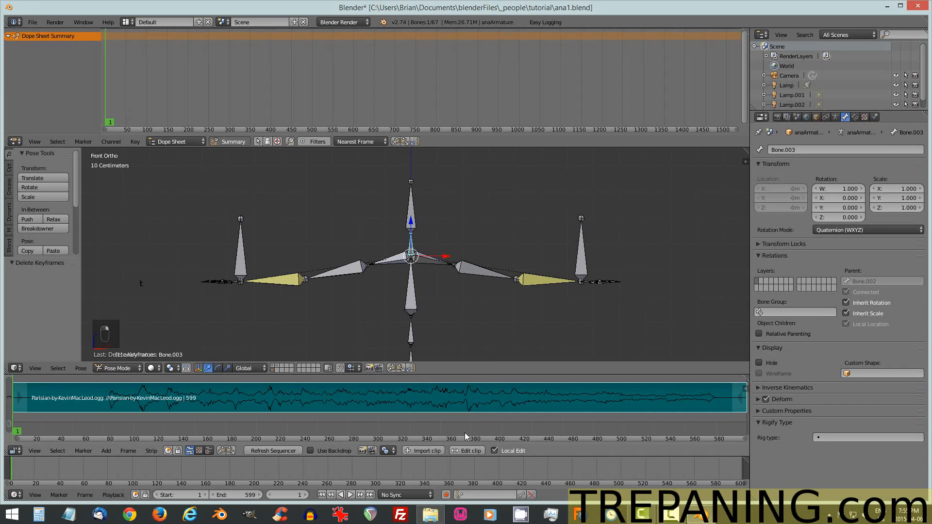
pyautogui.click(445, 495)
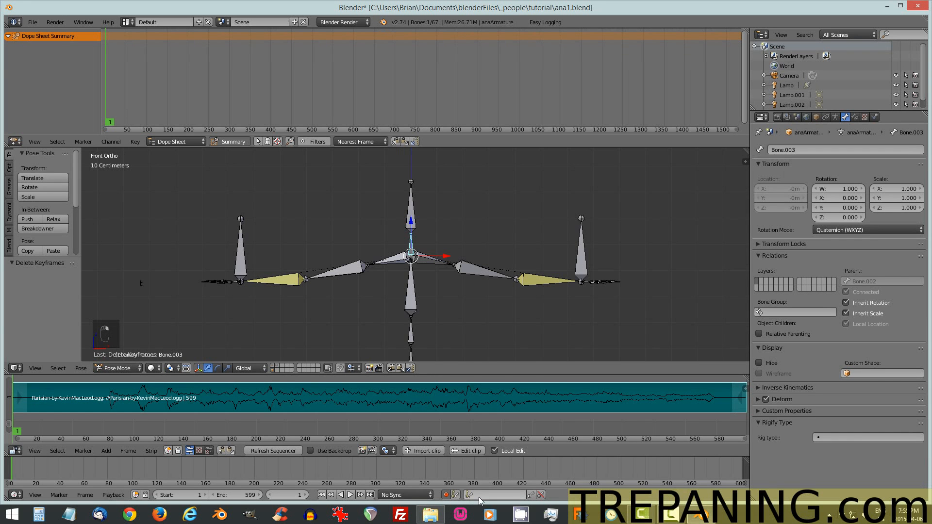
pyautogui.click(397, 495)
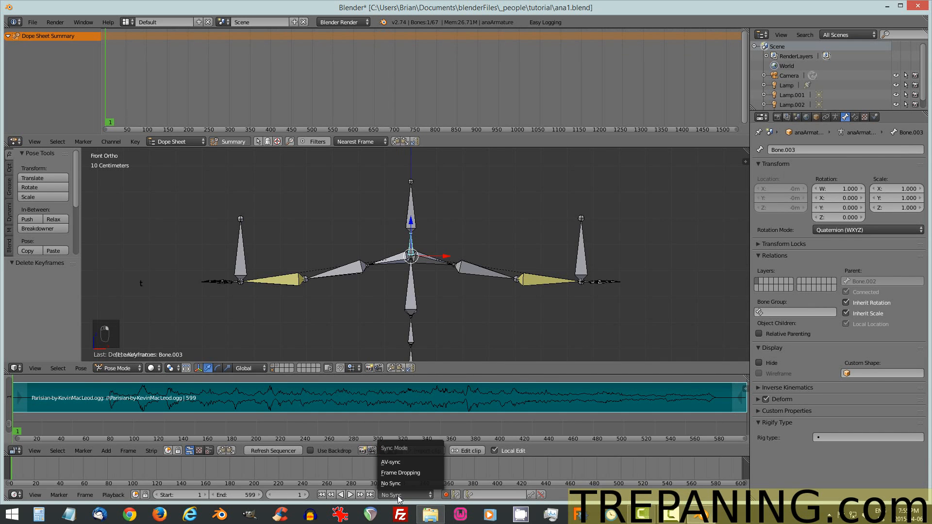
pyautogui.click(401, 462)
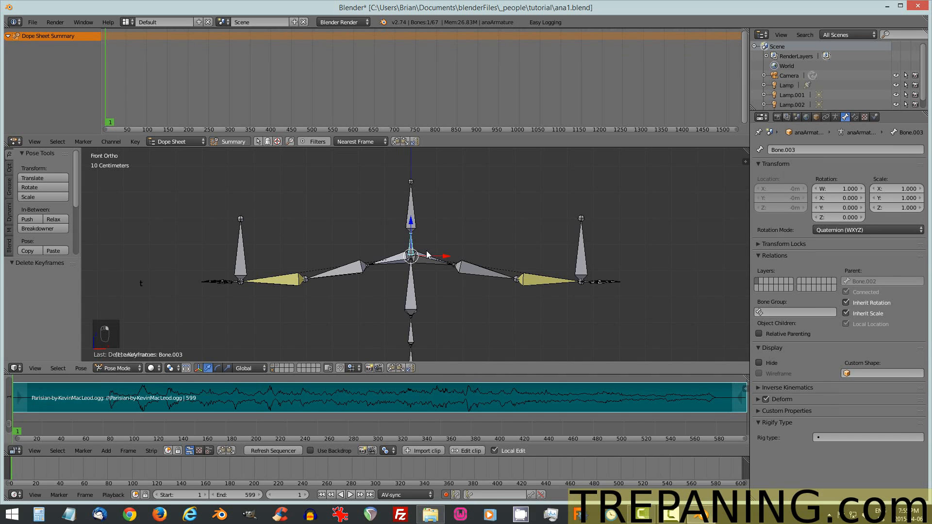
# - Record keyframes for Bone.003 by trackball-rotating it to the music during playback, return to frame 1, and lock its Dope Sheet channel
pyautogui.hotkey('alt', 'a')
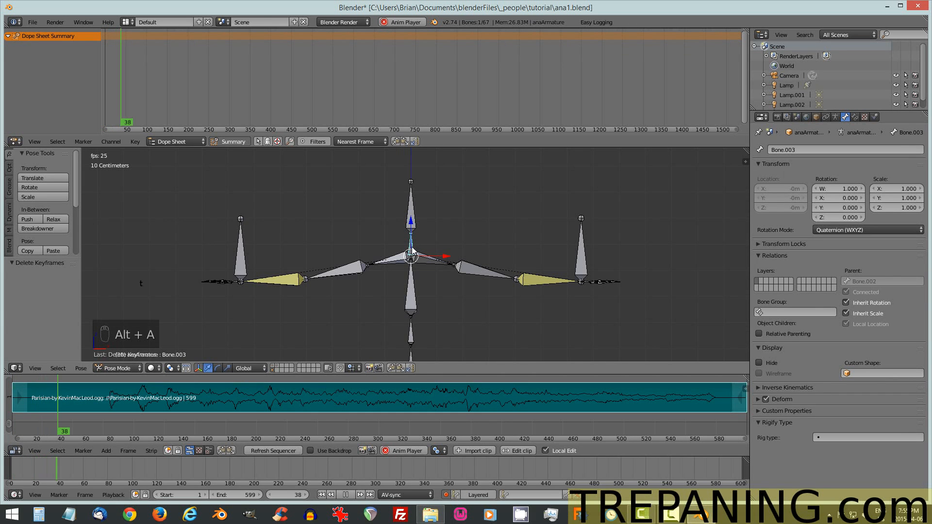
pyautogui.press('r')
pyautogui.press('r')
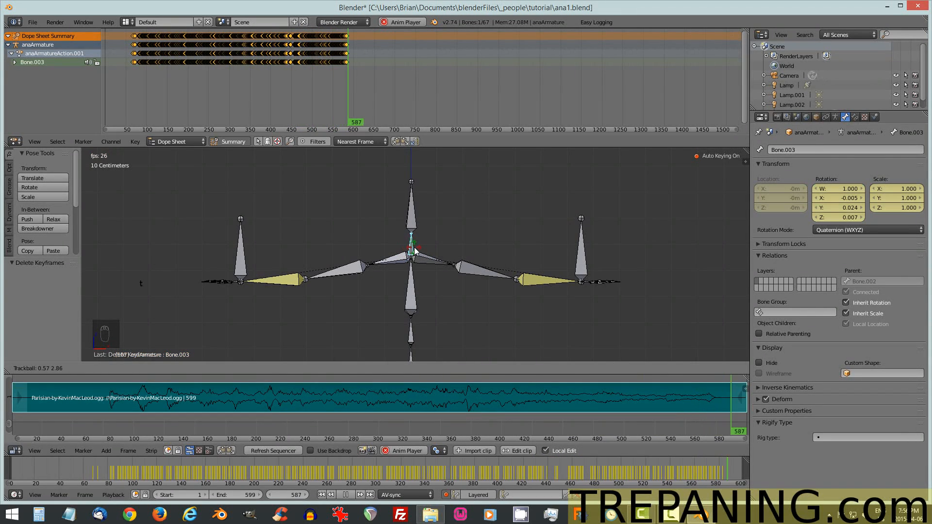
pyautogui.click(413, 256)
pyautogui.hotkey('alt', 'a')
pyautogui.hotkey('shift', 'Left')
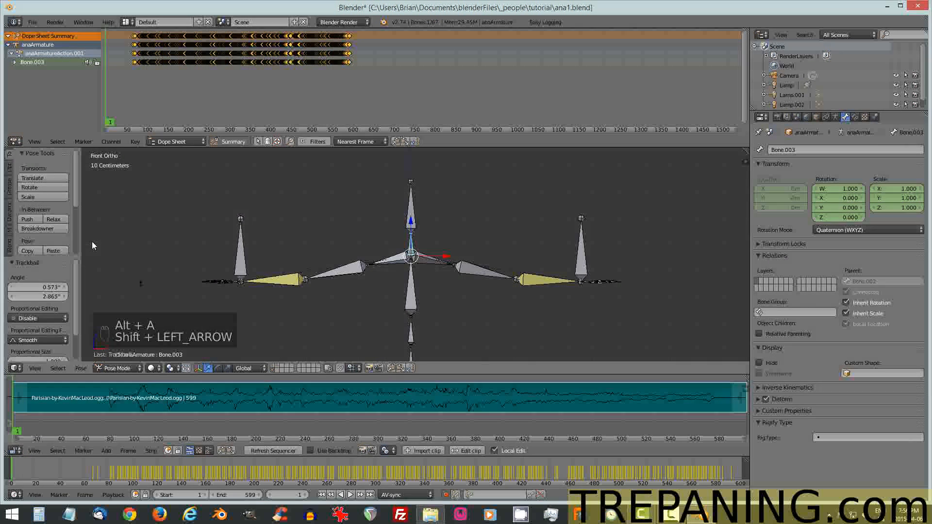
pyautogui.click(96, 62)
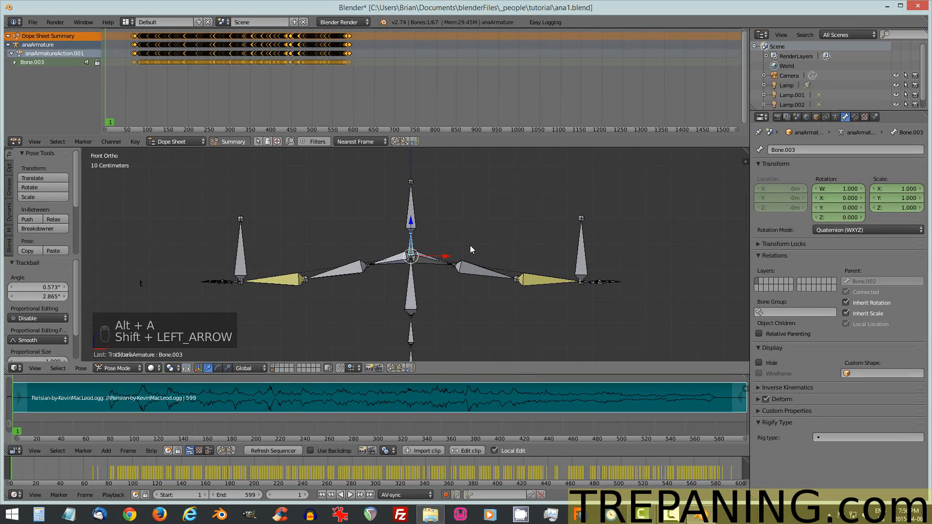
# - Record keyframes for the armIKL bone by moving it to the music during playback, return to frame 1, and lock its Dope Sheet channel
pyautogui.moveTo(458, 243)
pyautogui.mouseDown(button='middle')
pyautogui.moveTo(507, 257)
pyautogui.moveTo(478, 233)
pyautogui.moveTo(443, 229)
pyautogui.moveTo(447, 239)
pyautogui.mouseUp(button='middle')
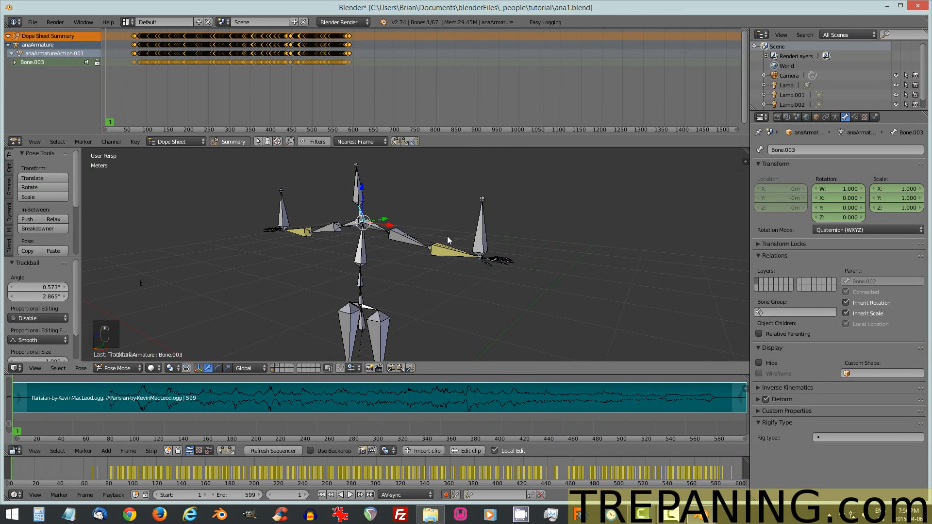
pyautogui.rightClick(483, 236)
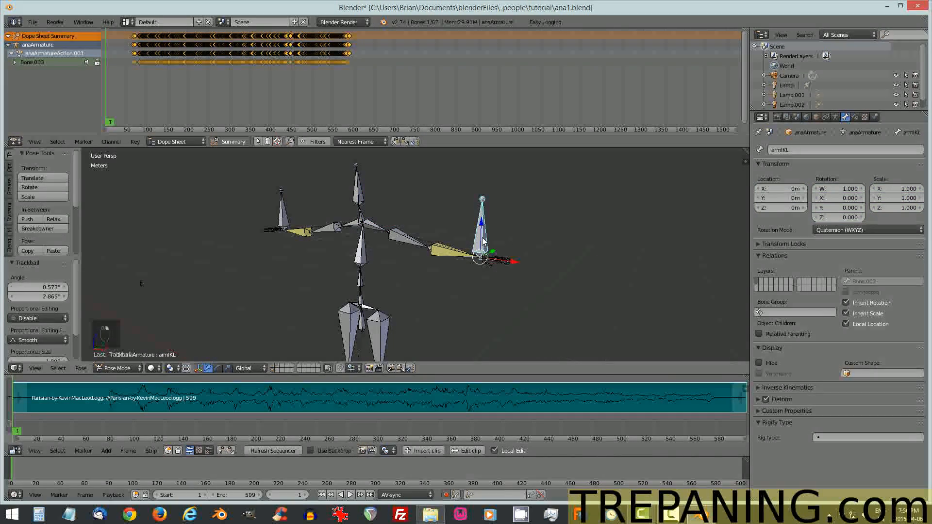
pyautogui.hotkey('alt', 'a')
pyautogui.press('g')
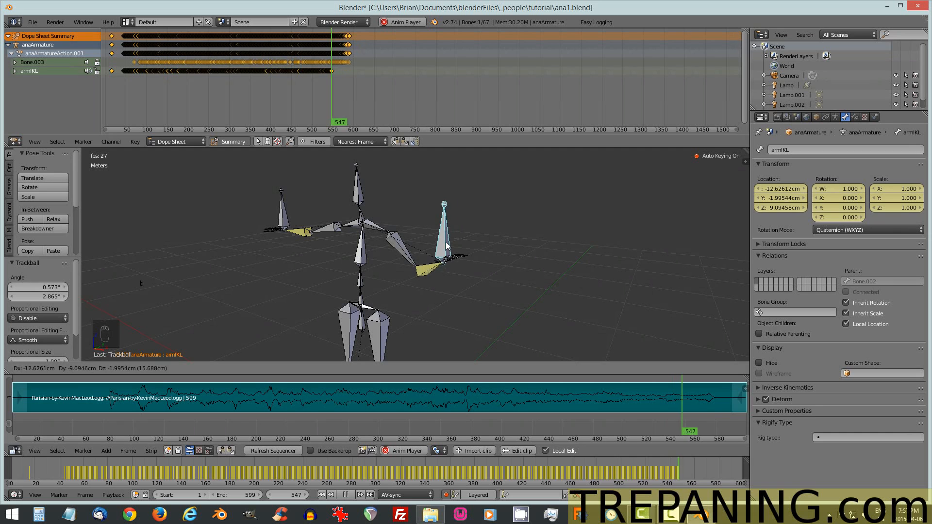
pyautogui.click(445, 250)
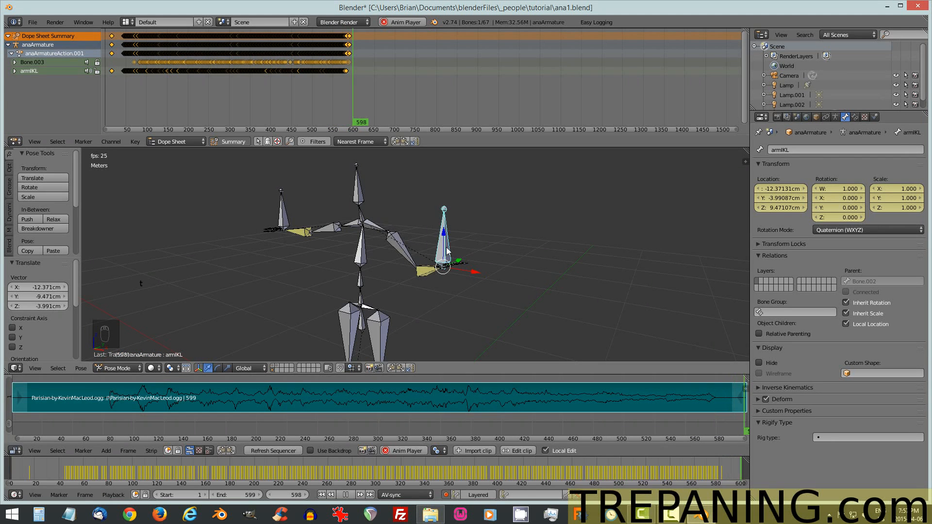
pyautogui.hotkey('alt', 'a')
pyautogui.hotkey('shift', 'Left')
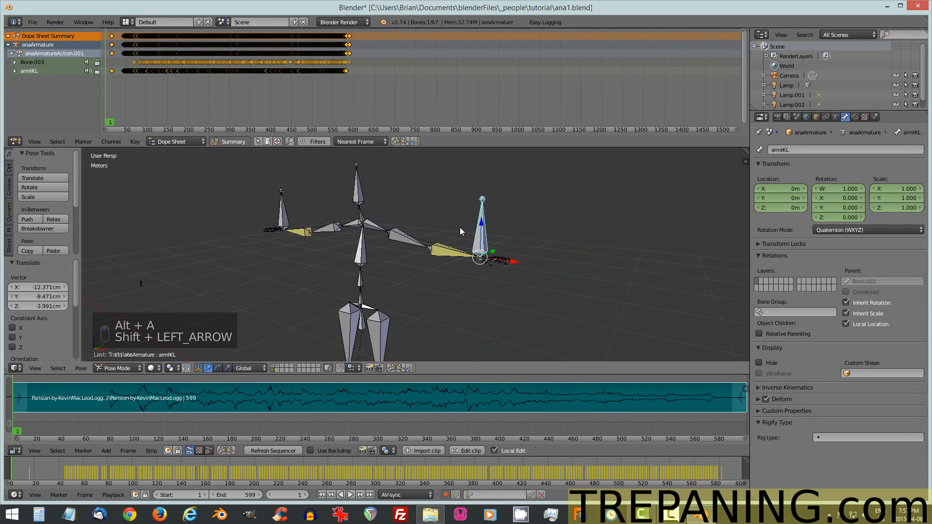
pyautogui.click(96, 72)
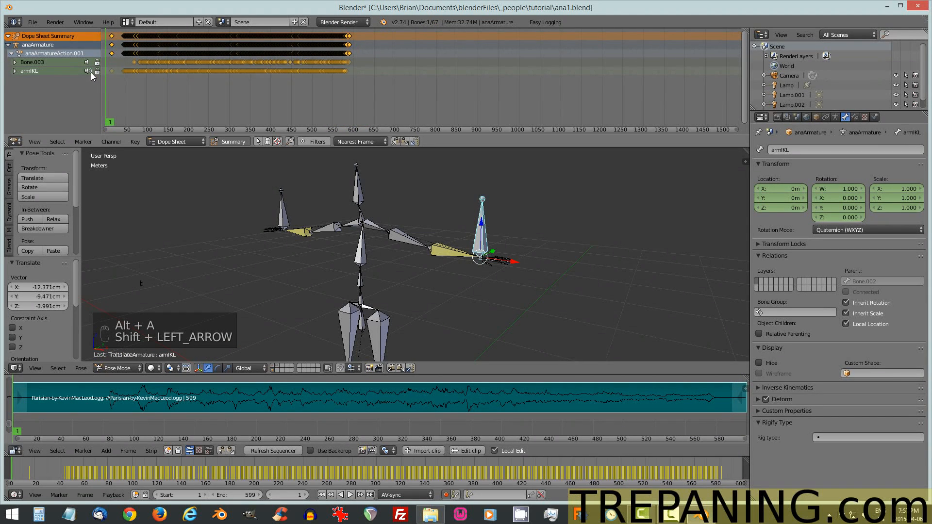
# - Record keyframes for the armIKR bone by moving it to the music in front view during playback, and return to frame 1
pyautogui.rightClick(287, 222)
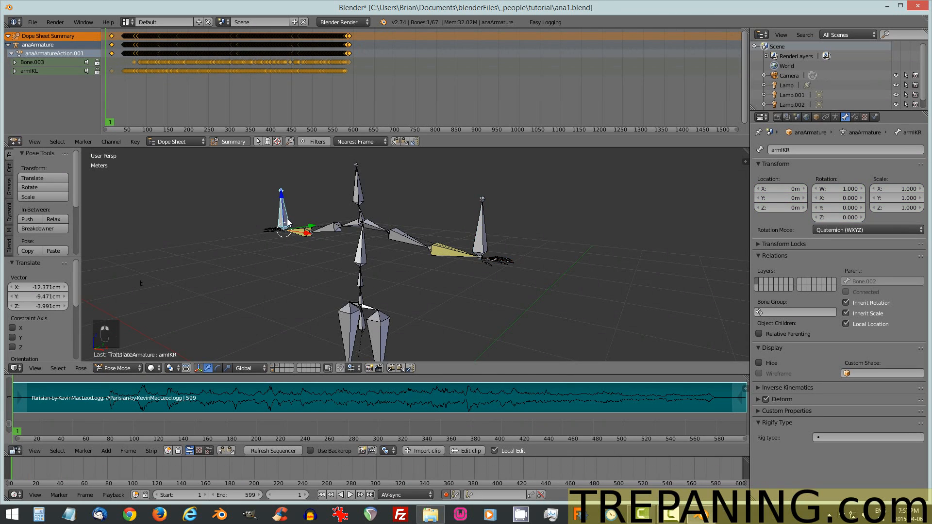
pyautogui.press('KP_1')
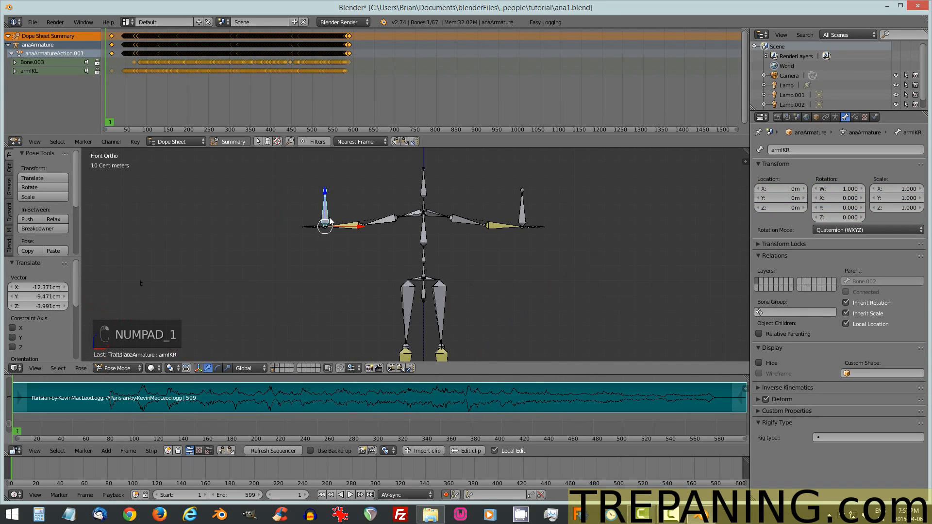
pyautogui.keyDown('shift'); pyautogui.moveTo(347, 210); pyautogui.dragTo(345, 242, button='middle'); pyautogui.keyUp('shift')
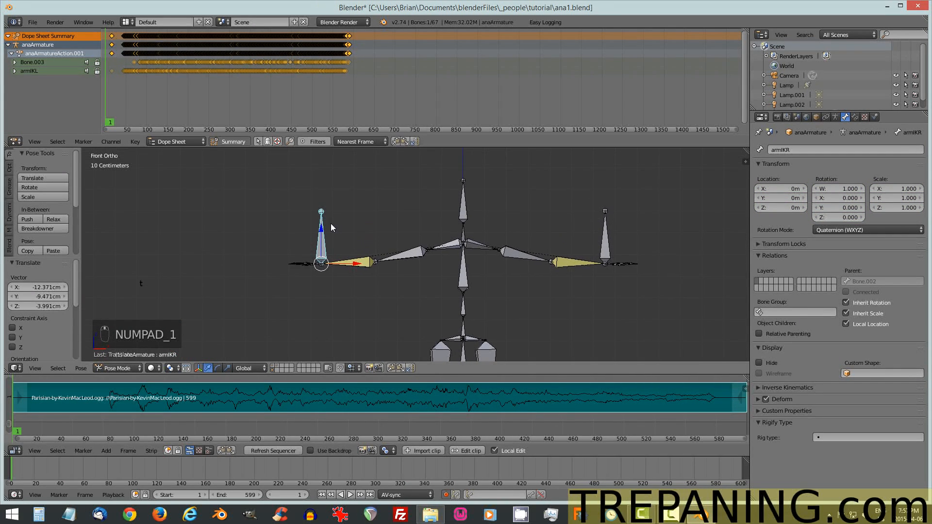
pyautogui.hotkey('alt', 'a')
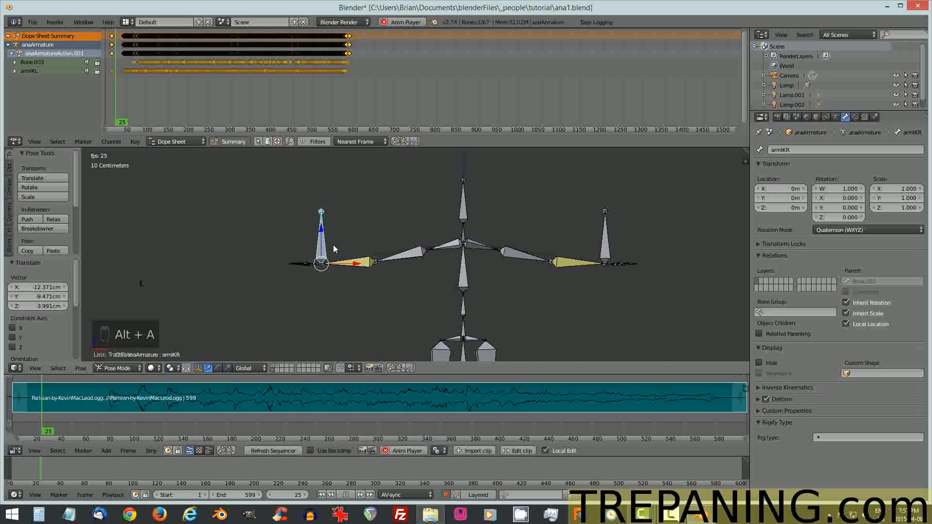
pyautogui.press('g')
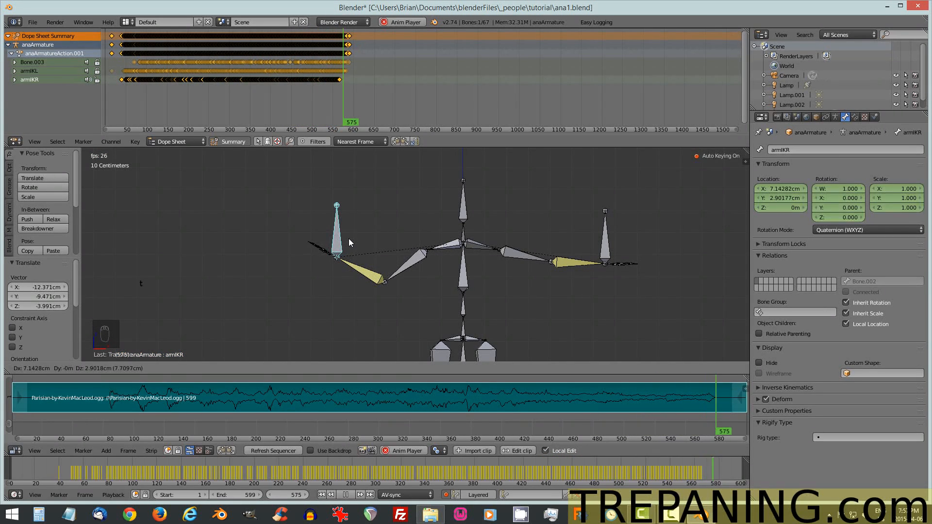
pyautogui.click(343, 238)
pyautogui.hotkey('alt', 'a')
pyautogui.hotkey('shift', 'Left')
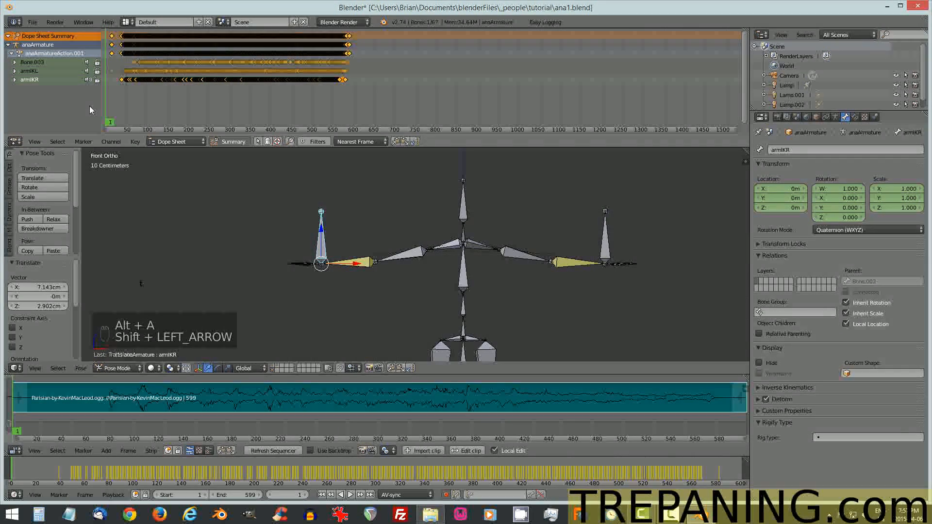
# - Expand the armIKR channel group in the Dope Sheet and delete its X, Y and Z Scale channels
pyautogui.scroll(-1, 90, 106)
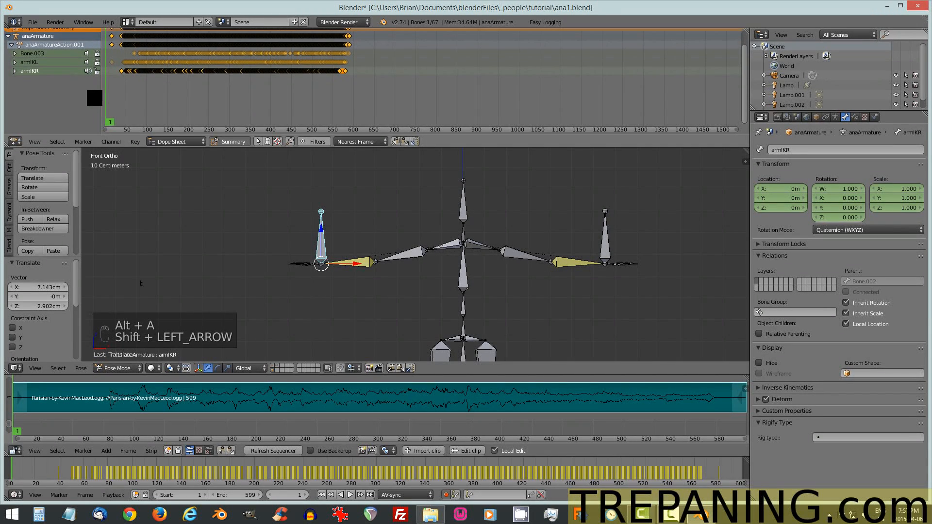
pyautogui.click(15, 71)
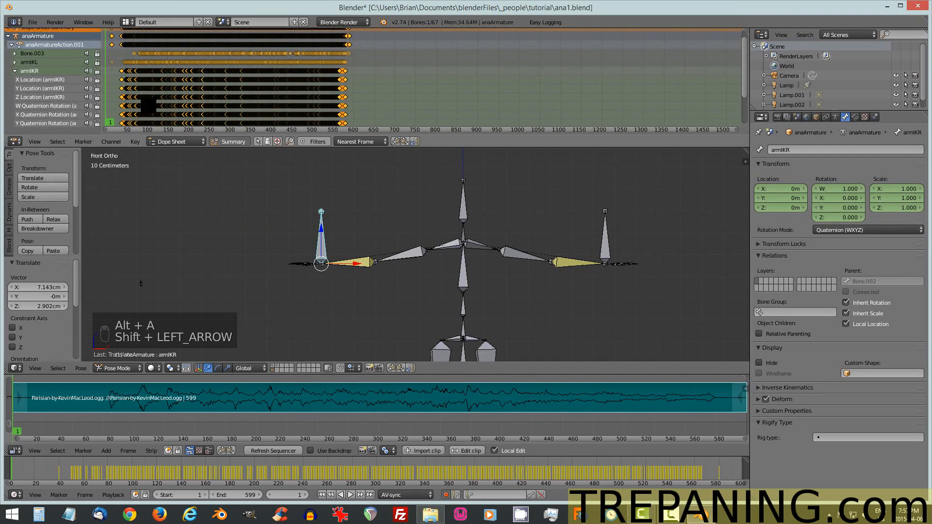
pyautogui.scroll(-5, 46, 116)
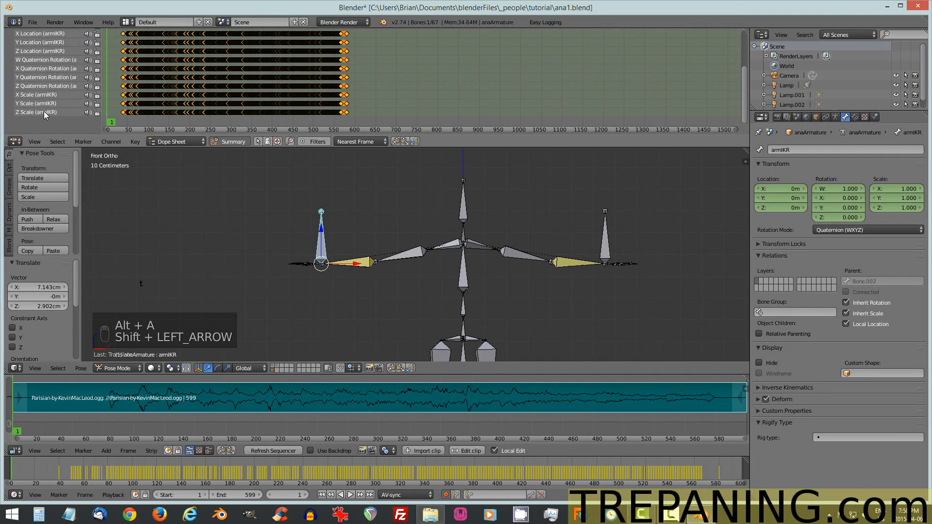
pyautogui.click(35, 115)
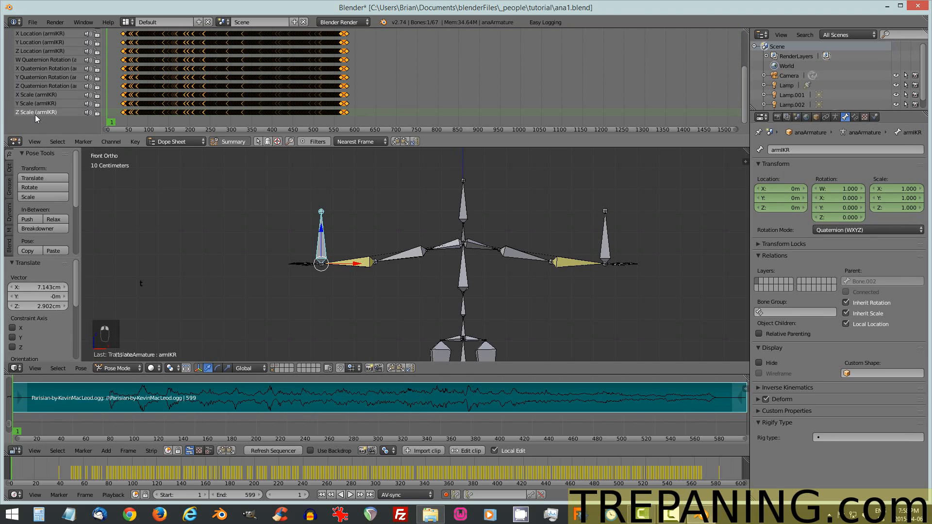
pyautogui.press('Delete')
pyautogui.press('Delete')
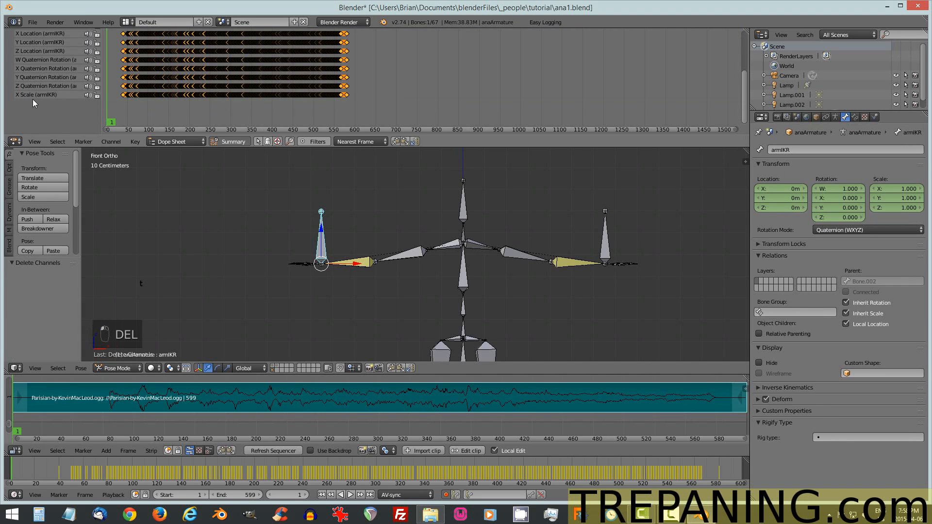
pyautogui.scroll(4, 39, 104)
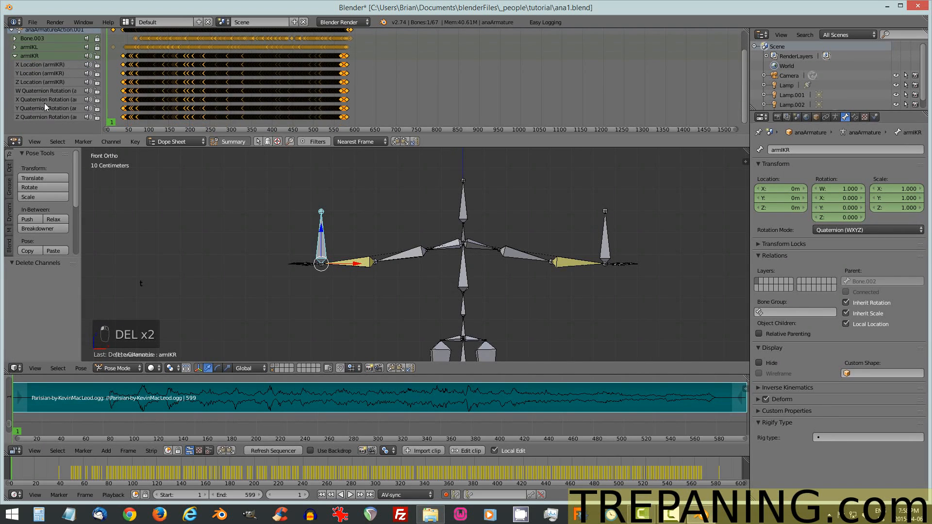
# - Delete the four Quaternion Rotation channels of armIKR, keeping its location channels
pyautogui.press('Delete')
pyautogui.click(39, 108)
pyautogui.press('Delete')
pyautogui.click(39, 100)
pyautogui.press('Delete')
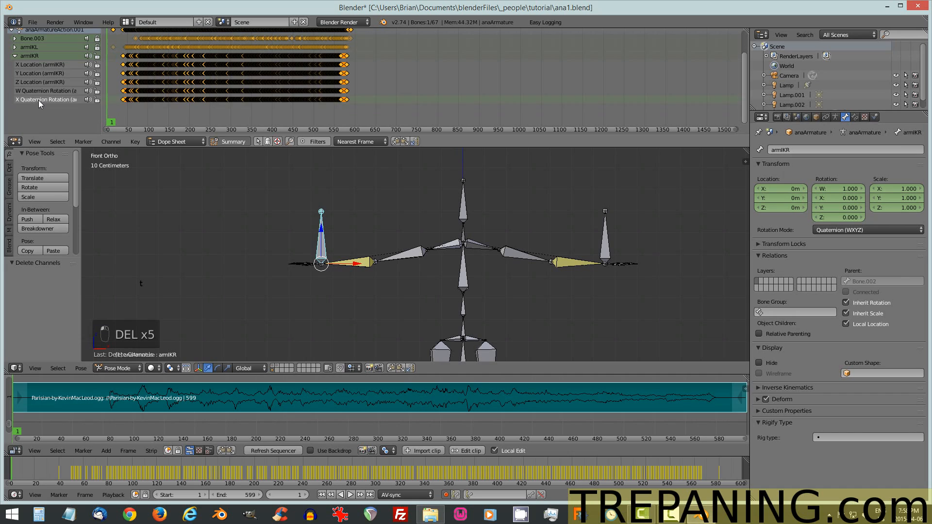
pyautogui.press('Delete')
pyautogui.click(39, 91)
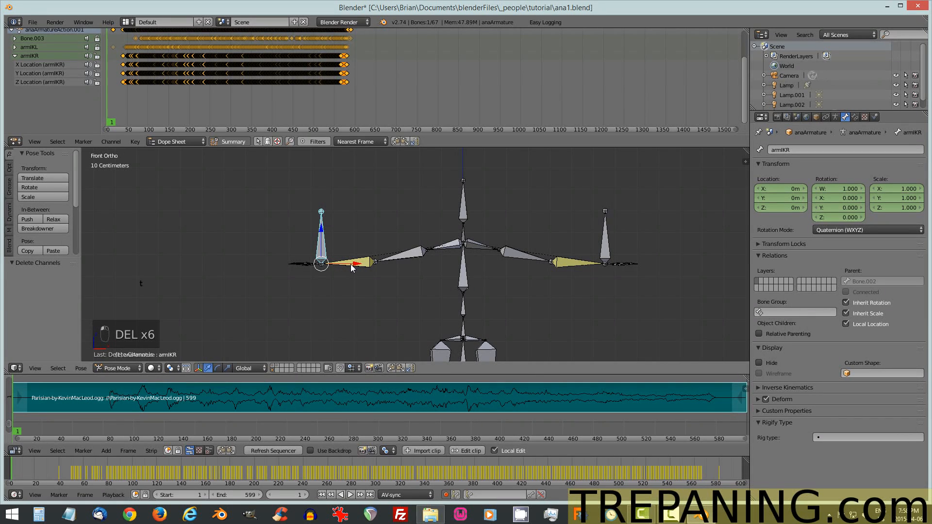
# - Lock the X and Z Location channels of armIKR and delete its Y Location channel
pyautogui.click(97, 82)
pyautogui.click(97, 65)
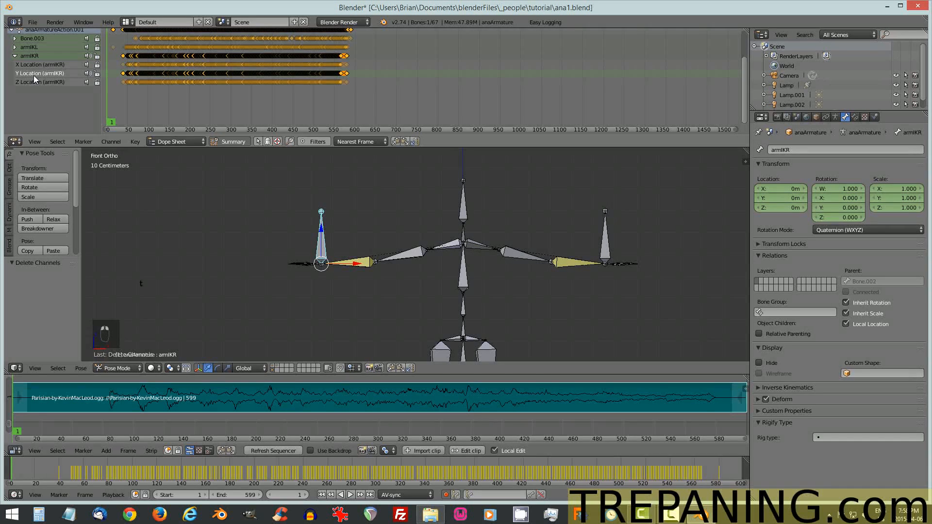
pyautogui.press('Delete')
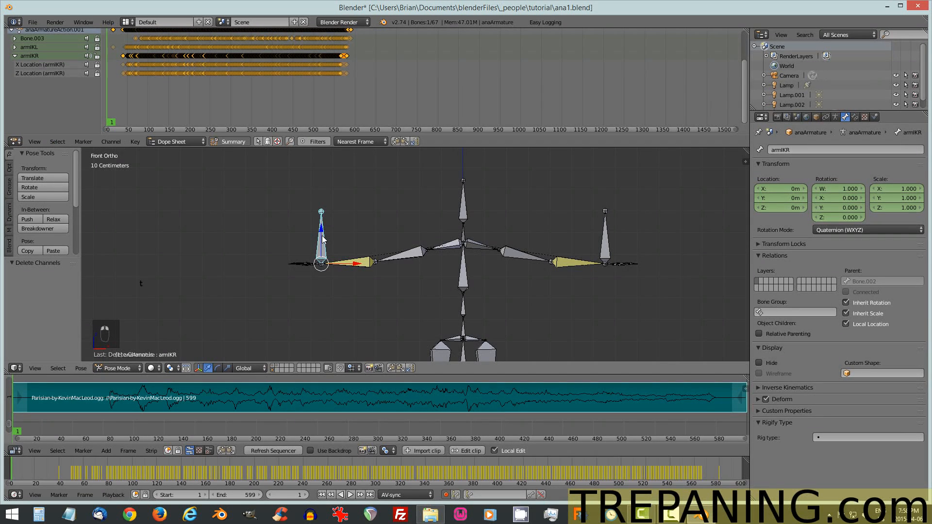
# - Record armIKR's missing location axis by moving the bone to the music in left view during playback, and return to frame 1
pyautogui.press('ctrl+KP_3')
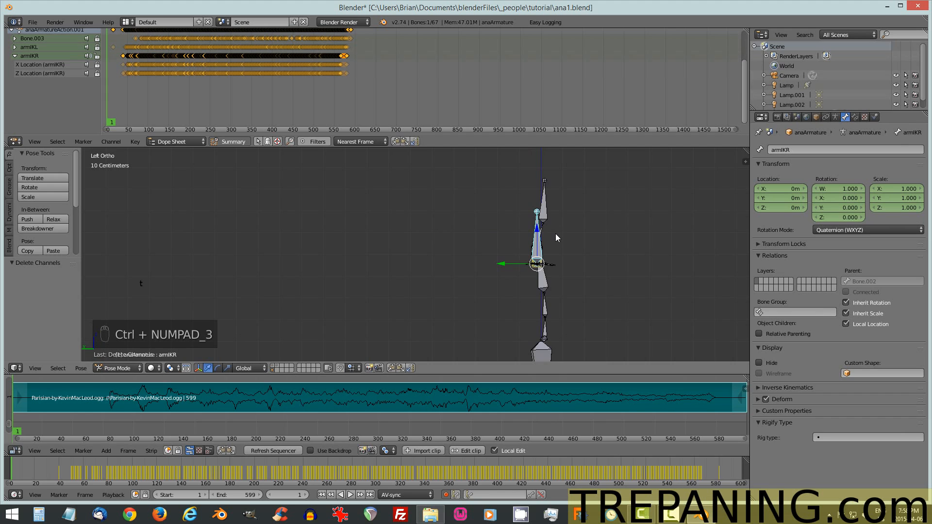
pyautogui.keyDown('shift'); pyautogui.moveTo(555, 234); pyautogui.dragTo(436, 223, button='middle'); pyautogui.keyUp('shift')
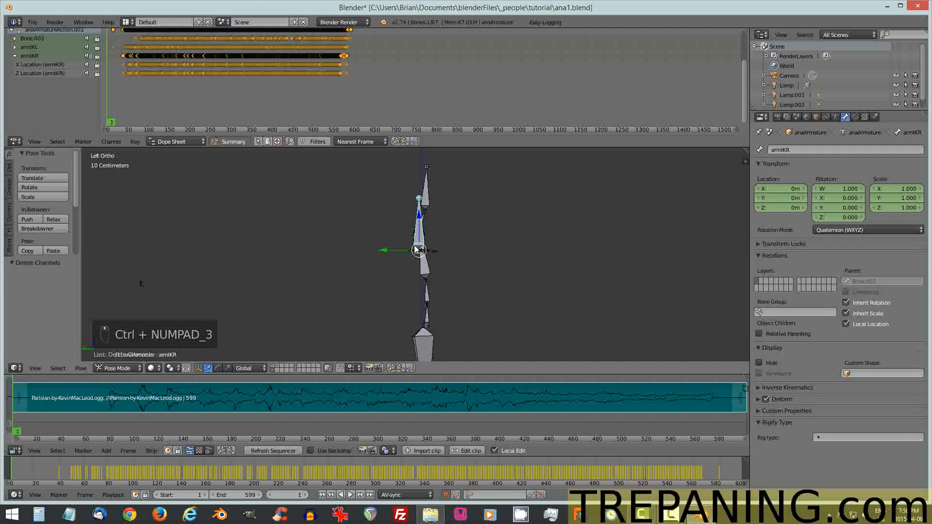
pyautogui.hotkey('alt', 'a')
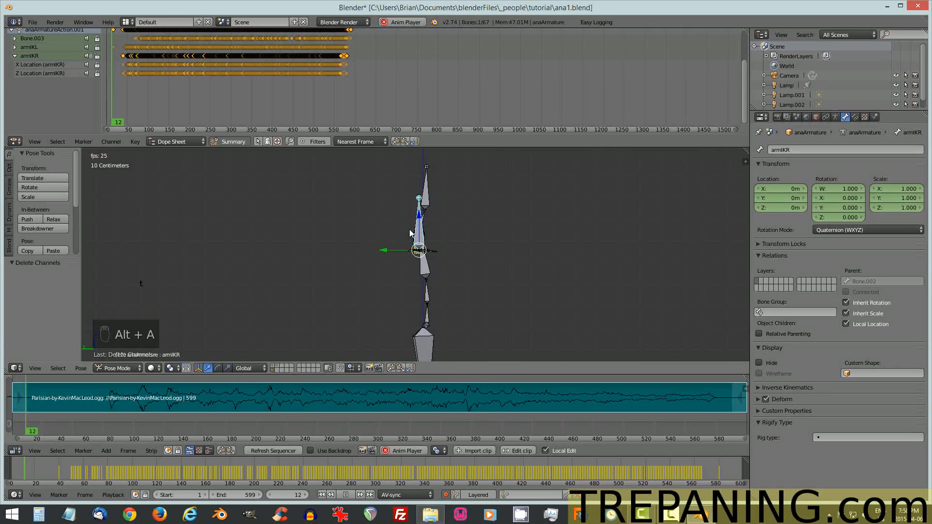
pyautogui.press('g')
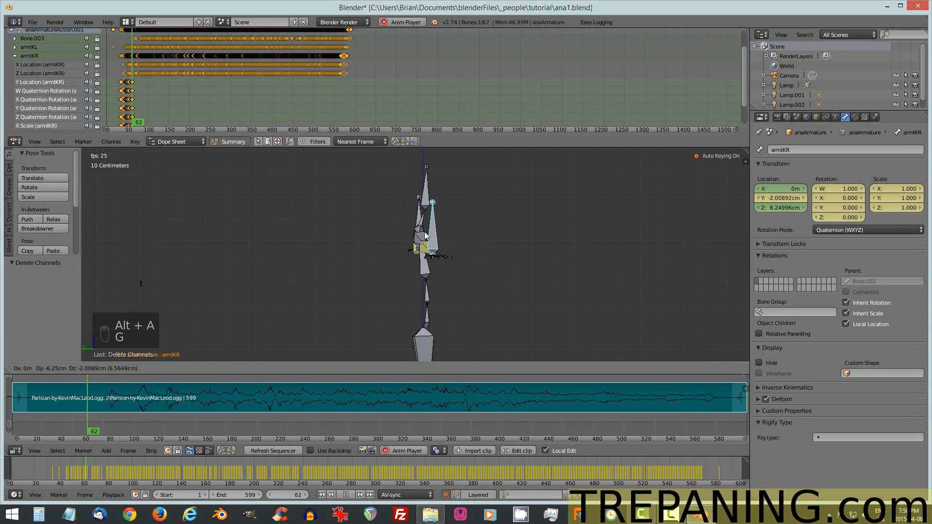
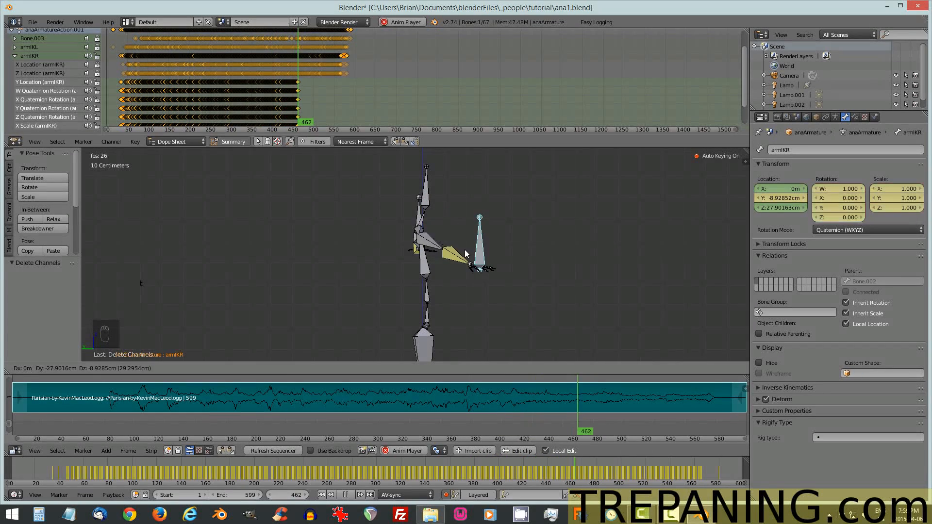
pyautogui.click(442, 230)
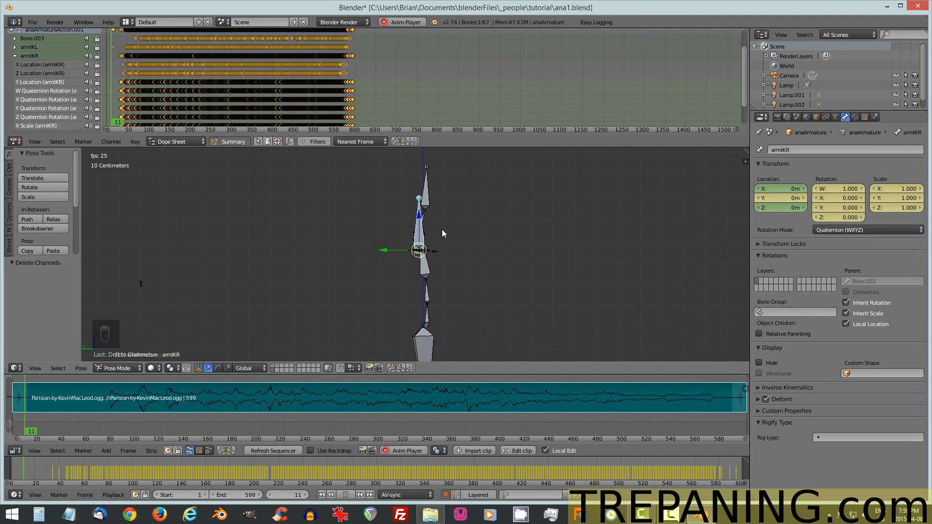
pyautogui.hotkey('alt', 'a')
pyautogui.hotkey('shift', 'Left')
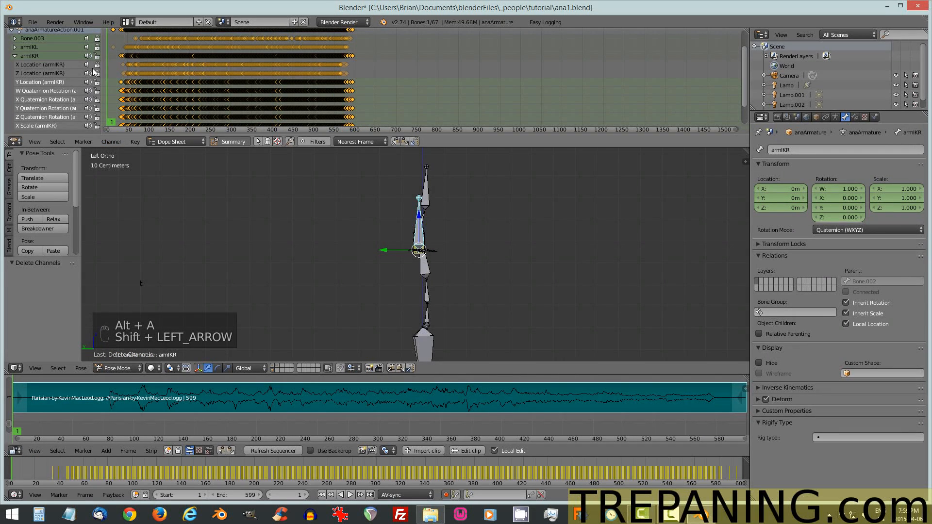
# - Collapse the armIKR channel group in the Dope Sheet and lock it
pyautogui.scroll(-3, 141, 65)
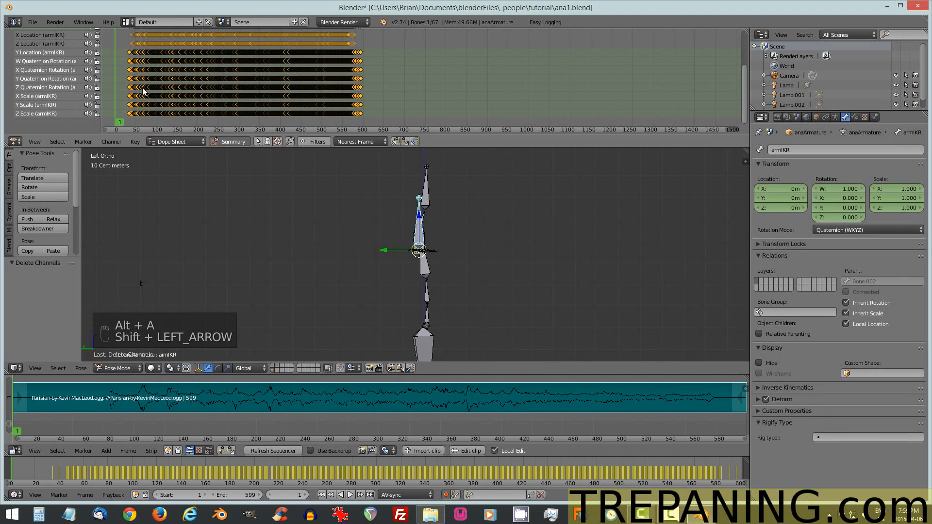
pyautogui.scroll(2, 149, 83)
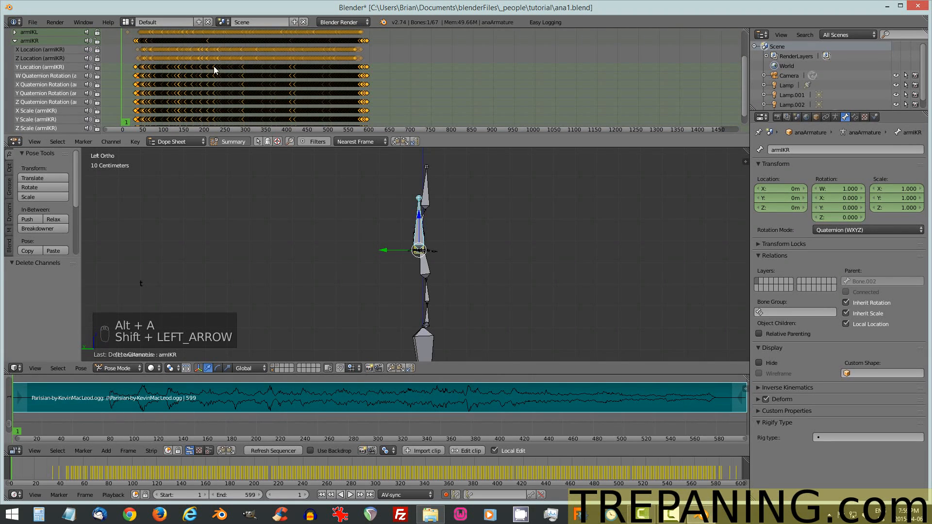
pyautogui.scroll(2, 48, 37)
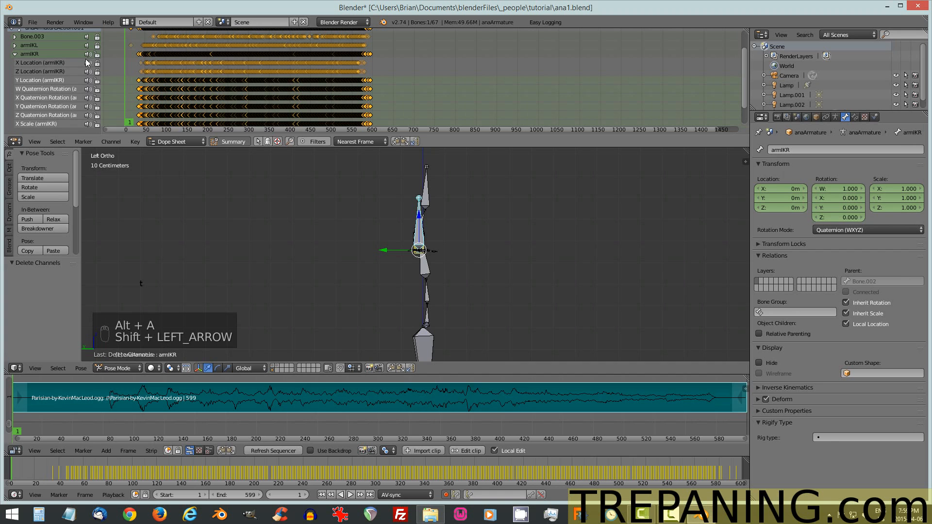
pyautogui.click(14, 54)
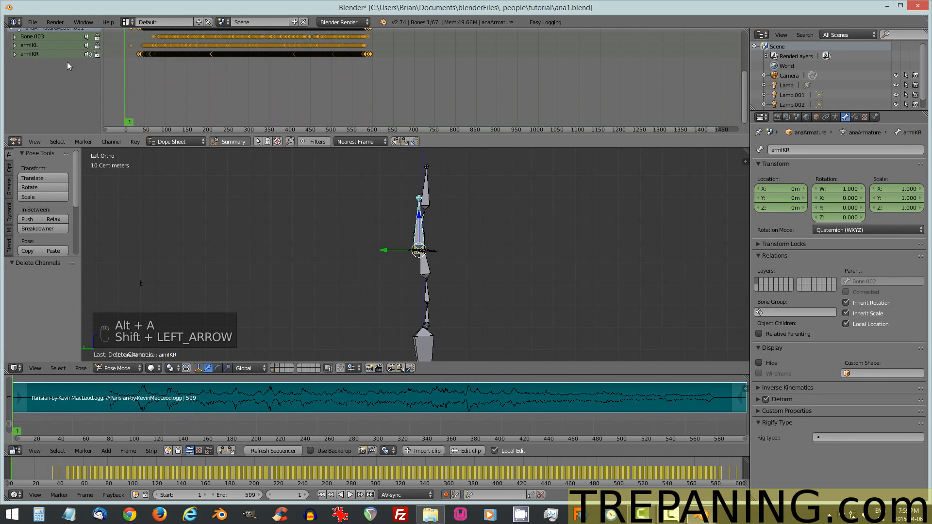
pyautogui.click(97, 54)
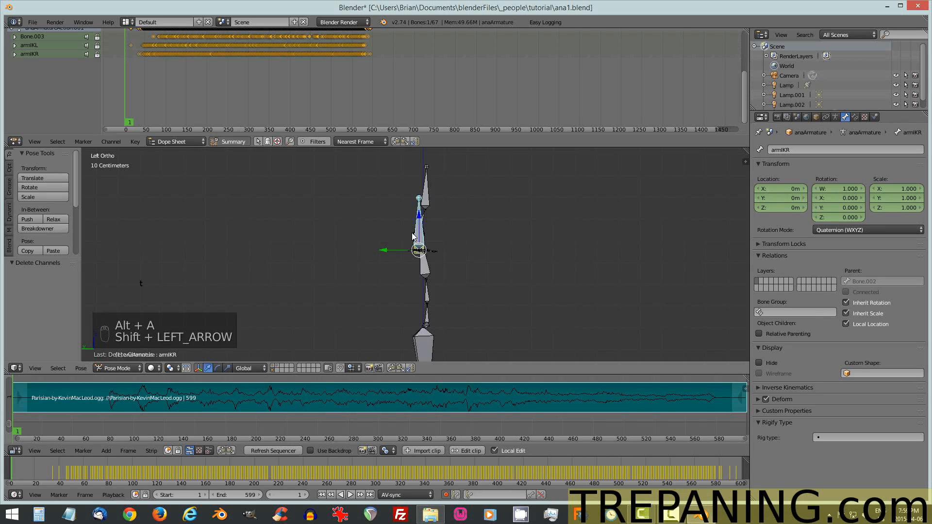
# - Record keyframes for the upper spine bone Bone.002 by trackball-rotating it in front view during playback, return to frame 1, and lock its Dope Sheet channel
pyautogui.press('KP_1')
pyautogui.keyDown('shift'); pyautogui.moveTo(453, 257); pyautogui.dragTo(402, 219, button='middle'); pyautogui.keyUp('shift')
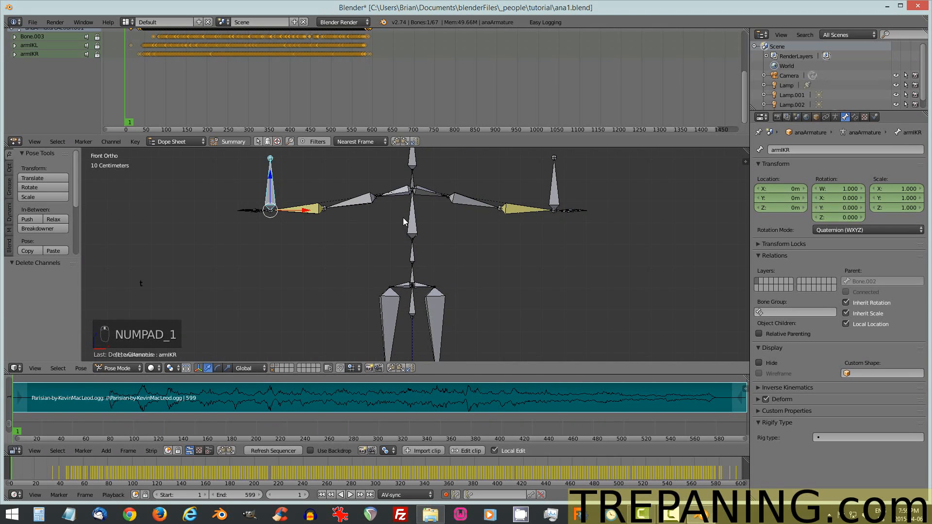
pyautogui.rightClick(415, 225)
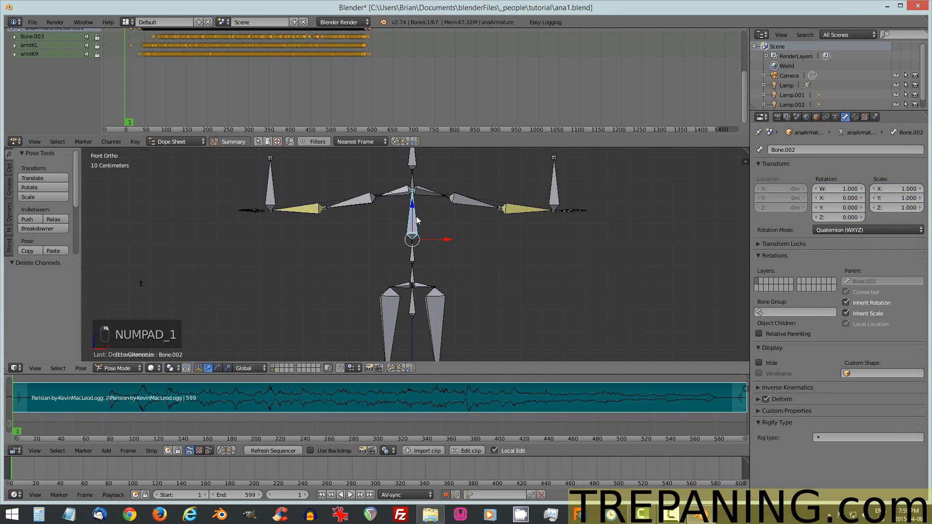
pyautogui.hotkey('alt', 'a')
pyautogui.press('r')
pyautogui.press('r')
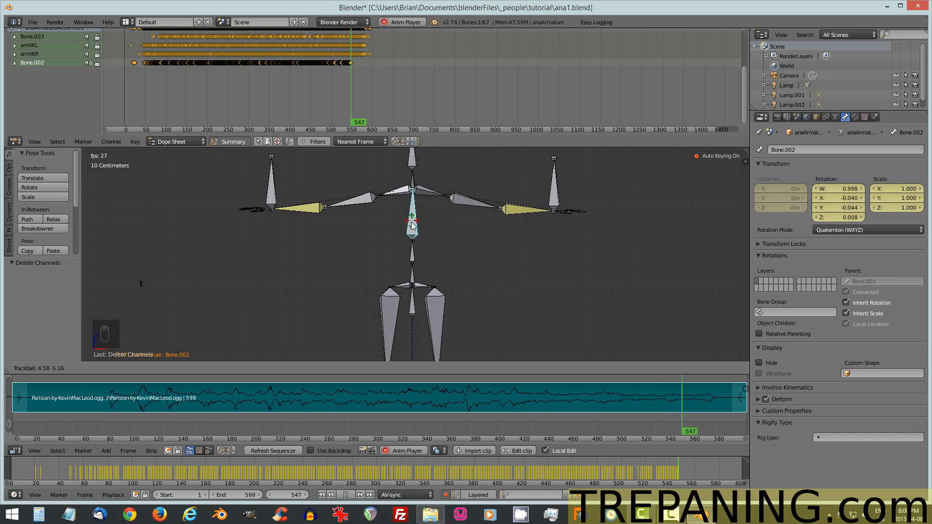
pyautogui.click(417, 224)
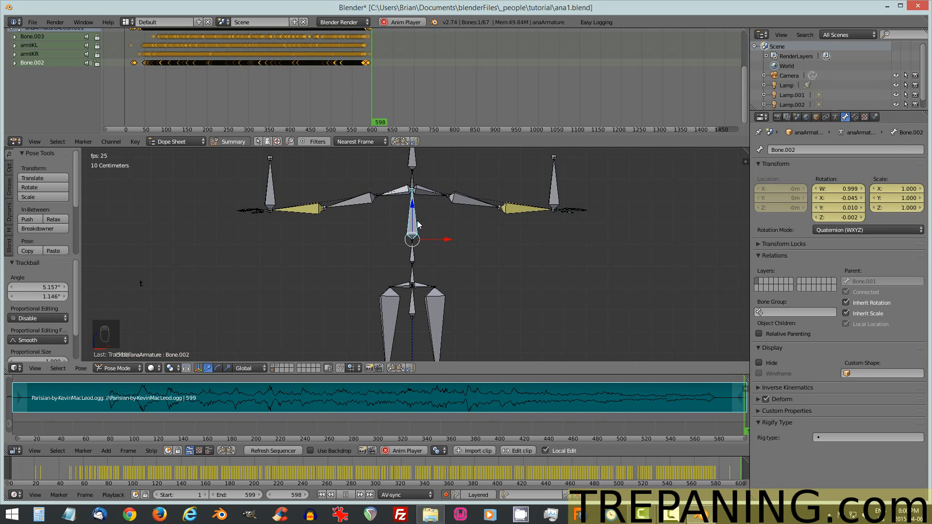
pyautogui.hotkey('alt', 'a')
pyautogui.hotkey('shift', 'Left')
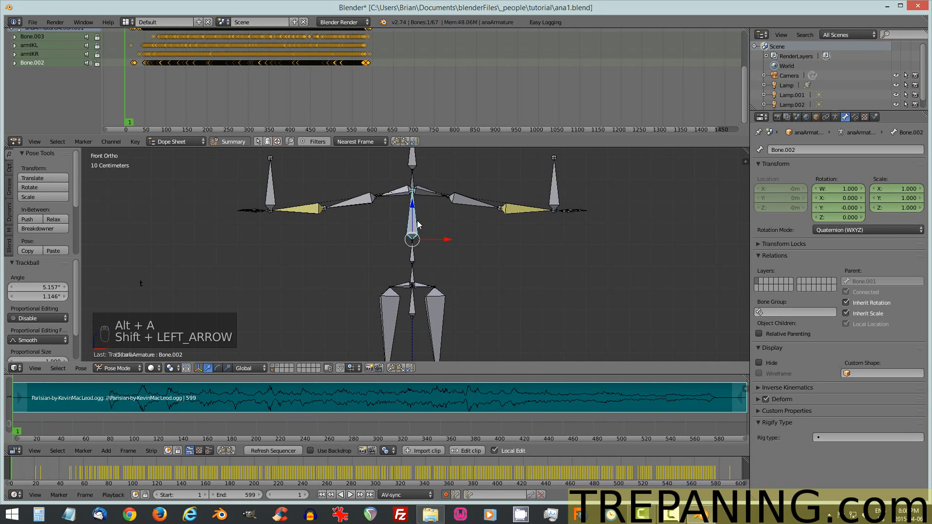
pyautogui.click(96, 61)
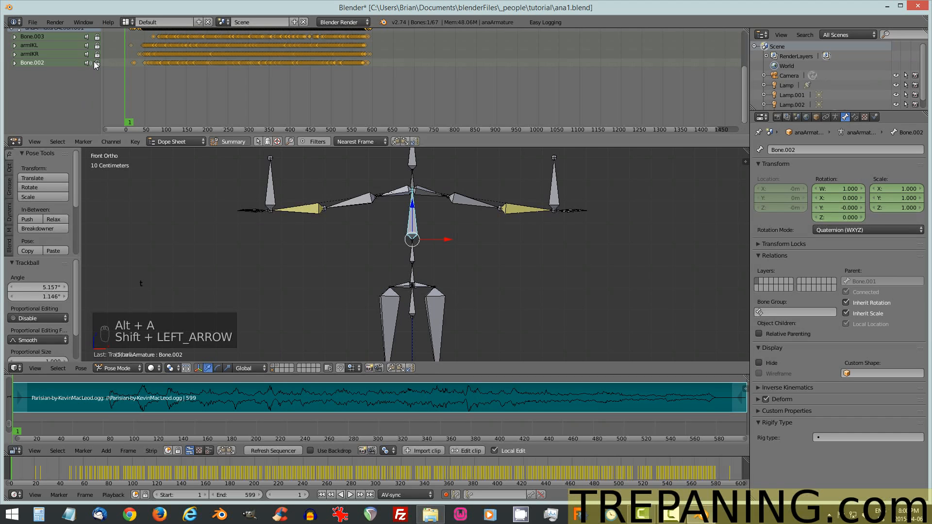
# - Select the hip bone named Bone at the base of the spine in front view
pyautogui.keyDown('shift'); pyautogui.moveTo(395, 254); pyautogui.dragTo(357, 170, button='middle'); pyautogui.keyUp('shift')
pyautogui.rightClick(362, 208)
pyautogui.scroll(-4, 378, 226)
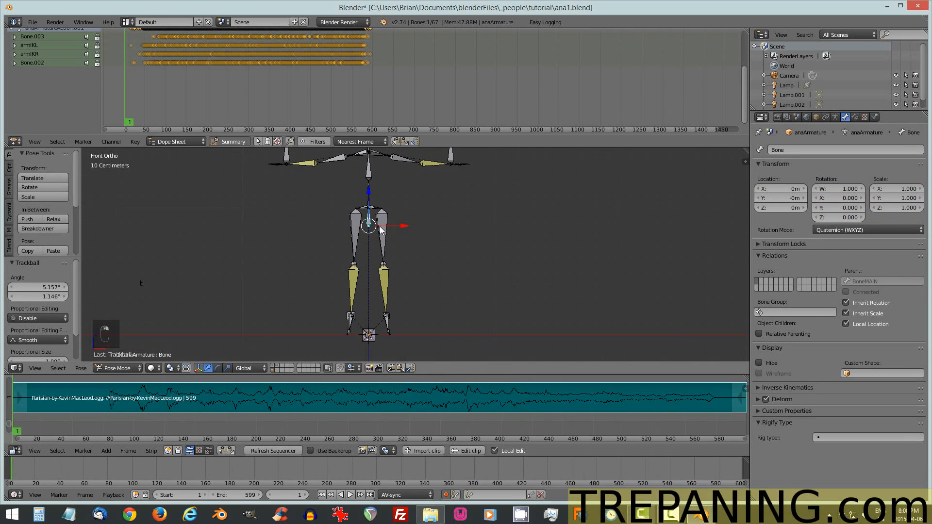
pyautogui.keyDown('shift'); pyautogui.moveTo(427, 234); pyautogui.dragTo(444, 239, button='middle'); pyautogui.keyUp('shift')
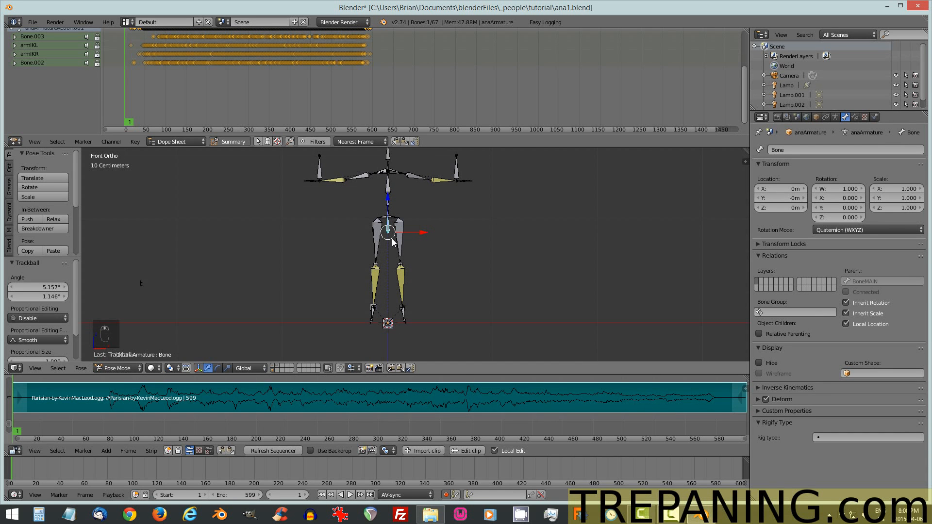
pyautogui.hotkey('alt', 'a')
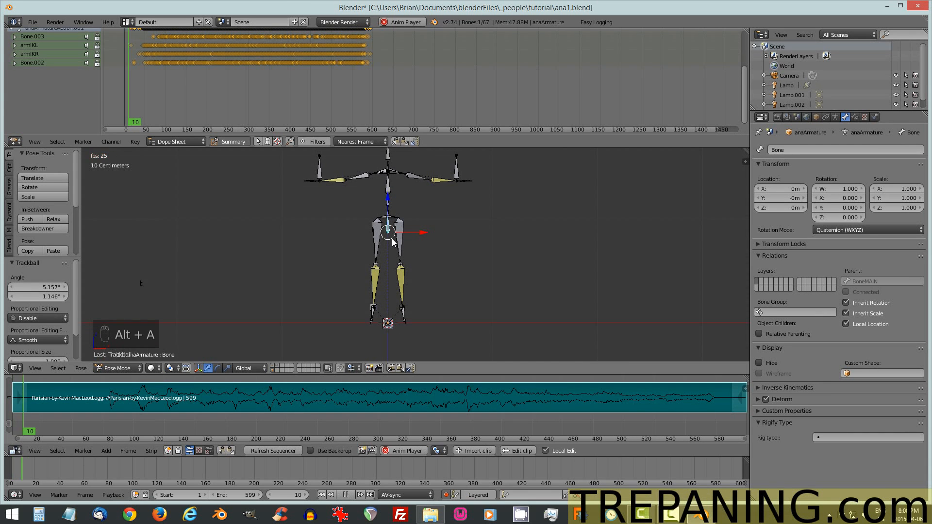
pyautogui.press('g')
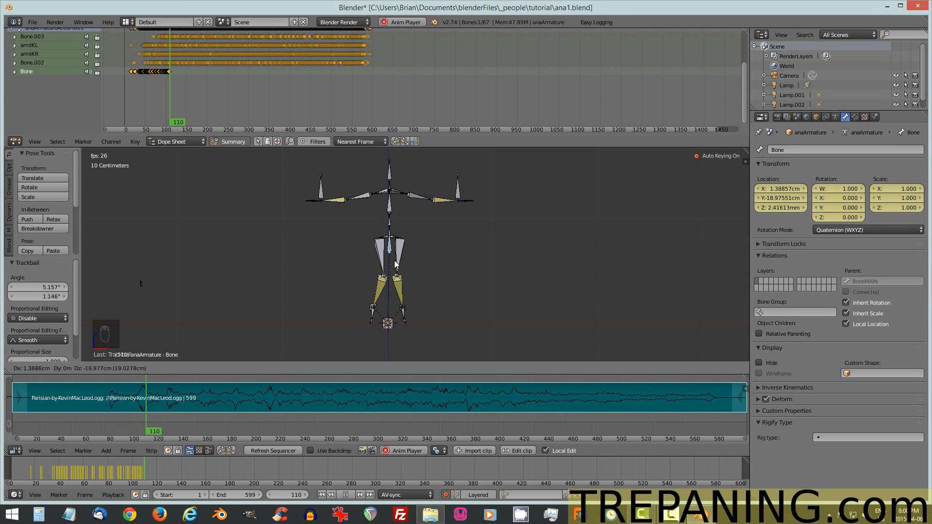
pyautogui.rightClick(393, 255)
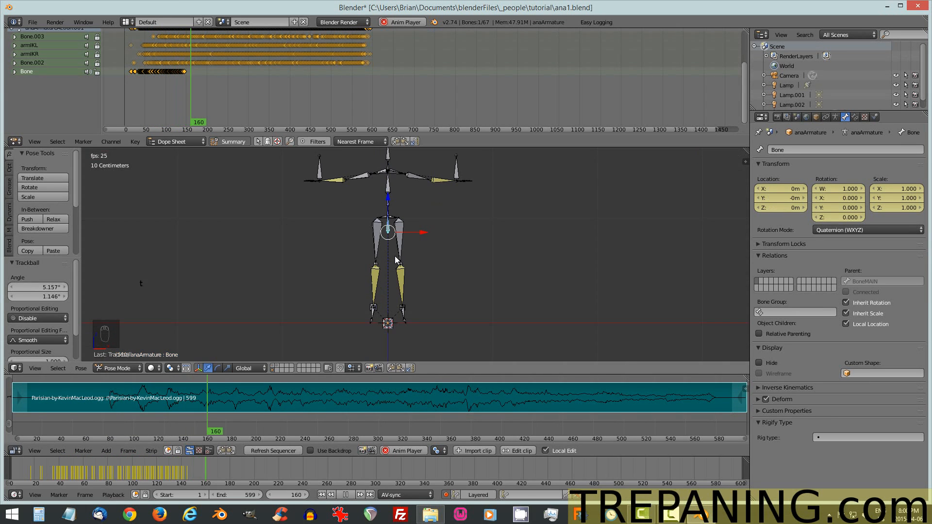
pyautogui.hotkey('alt', 'a')
pyautogui.hotkey('shift', 'Left')
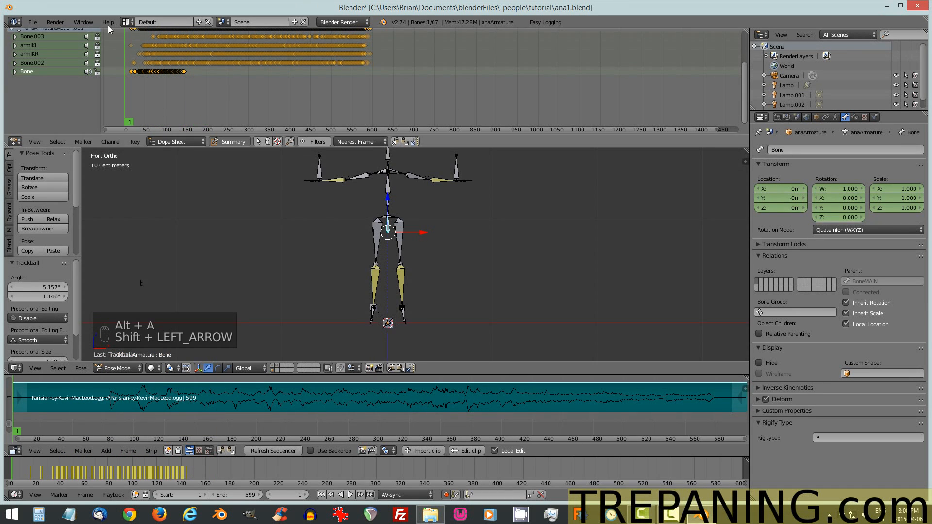
pyautogui.press('Delete')
pyautogui.click(193, 79)
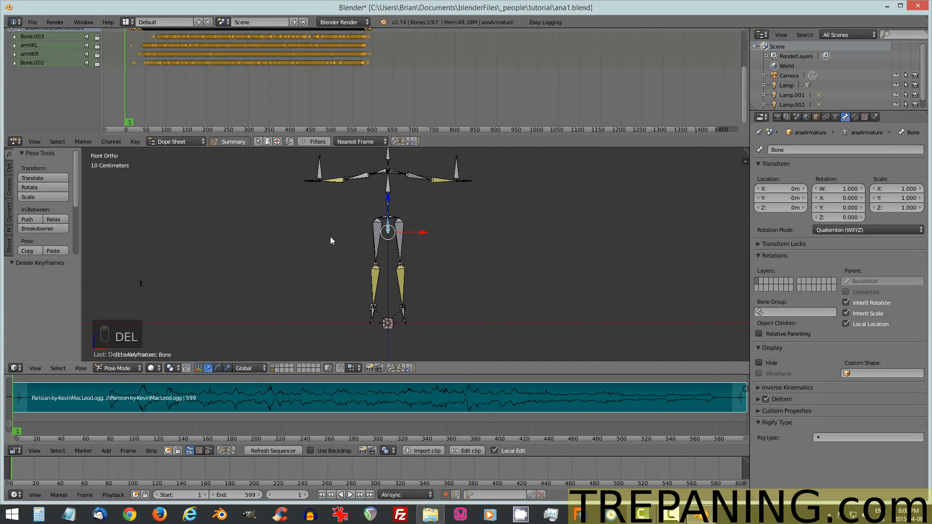
# - Record location keyframes for the hip bone by moving it in an angled perspective view during playback, and return to frame 1
pyautogui.moveTo(432, 275); pyautogui.dragTo(414, 278, button='middle')
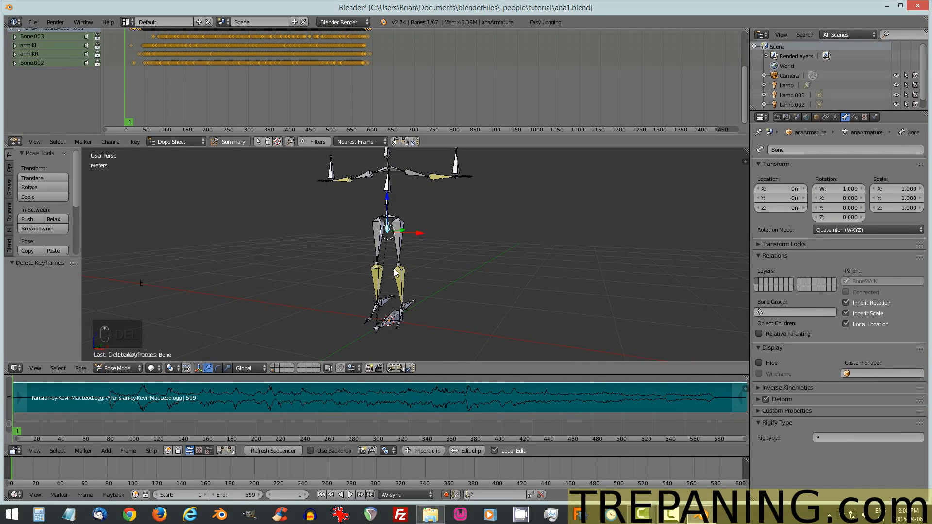
pyautogui.hotkey('alt', 'a')
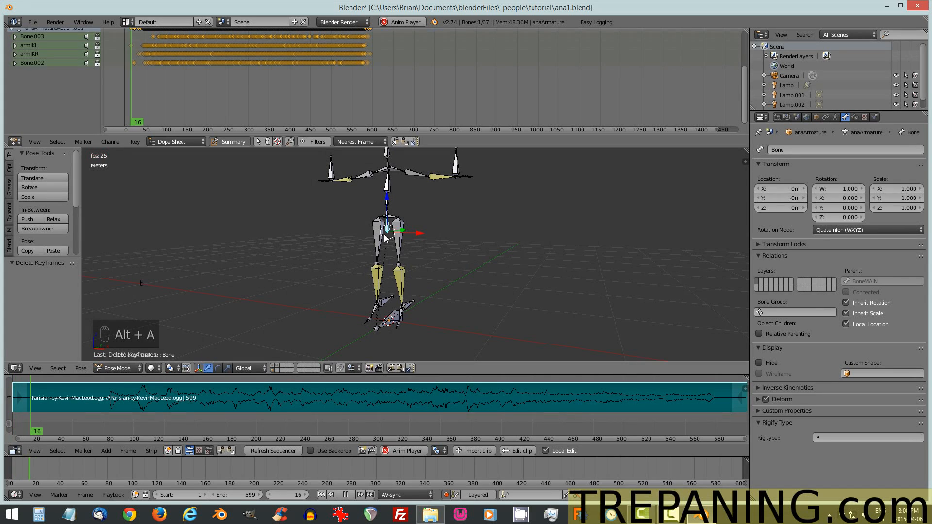
pyautogui.press('g')
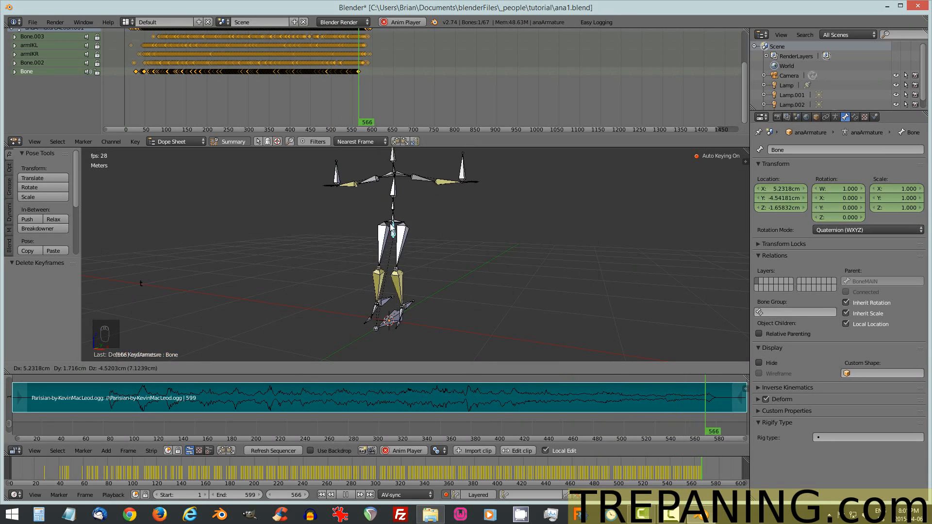
pyautogui.click(389, 235)
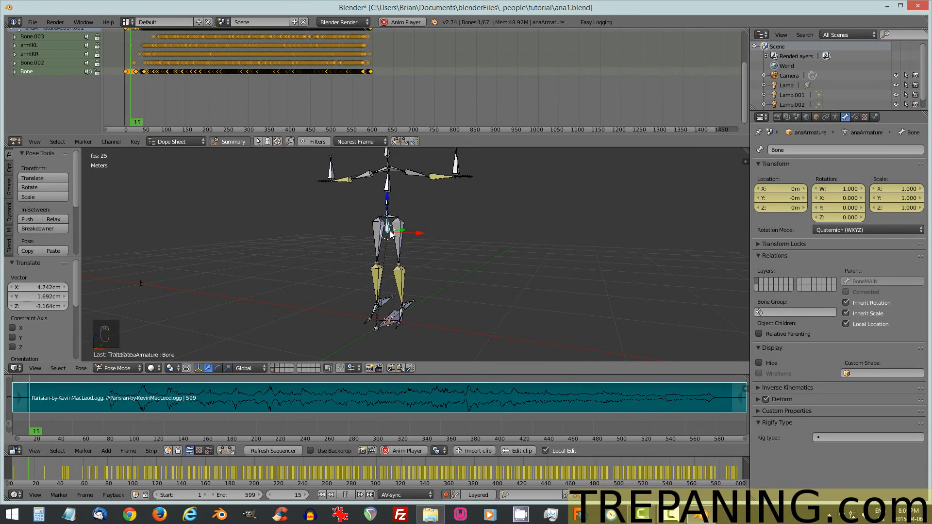
pyautogui.hotkey('alt', 'a')
pyautogui.hotkey('shift', 'Left')
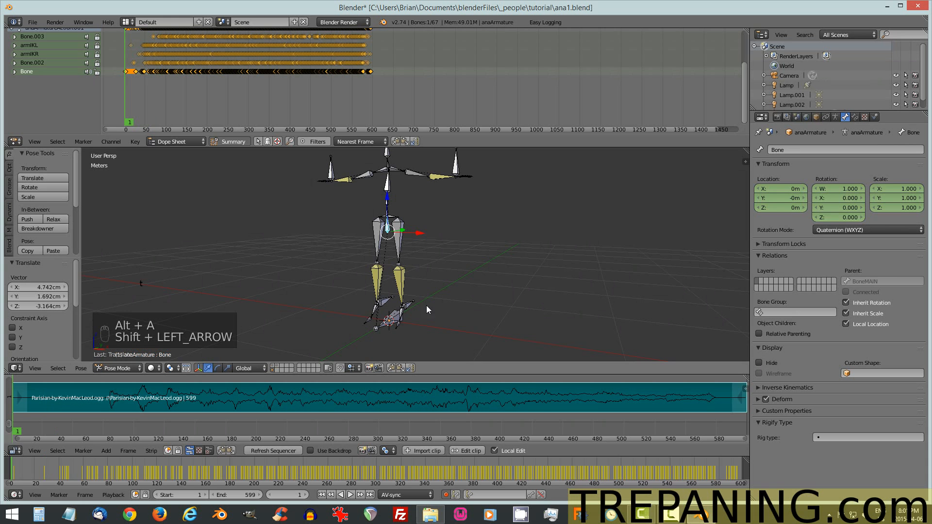
# - Select the left foot control bone legIKL and show the lower leg close up in right view
pyautogui.rightClick(409, 308)
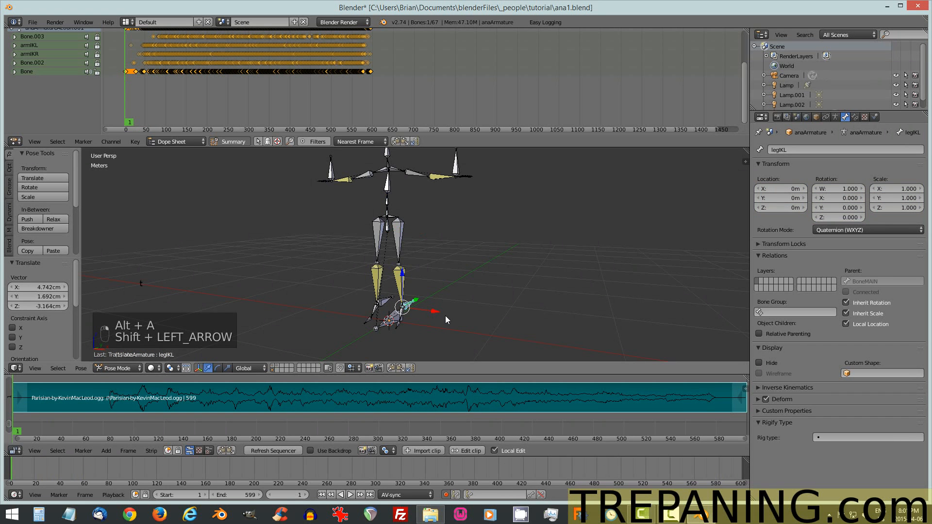
pyautogui.press('KP_1')
pyautogui.press('KP_3')
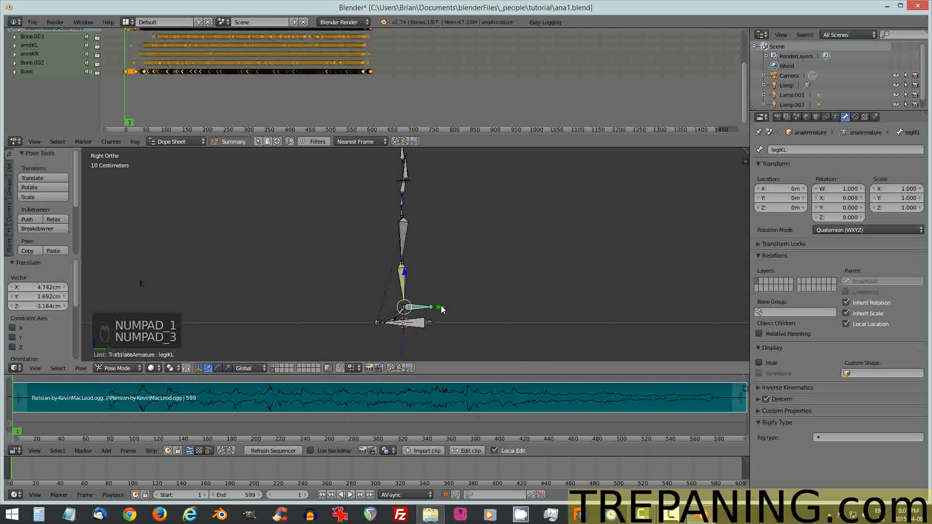
pyautogui.scroll(5, 429, 304)
pyautogui.scroll(-2, 400, 313)
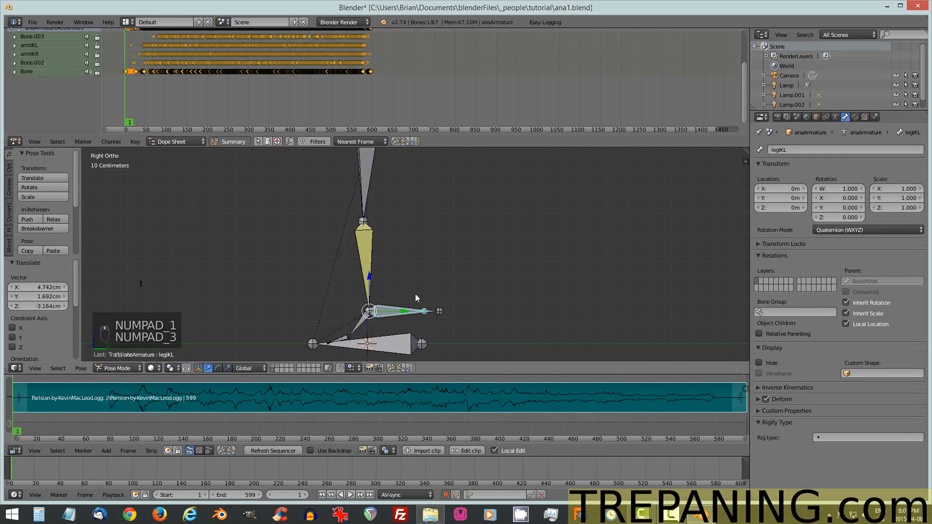
pyautogui.keyDown('shift'); pyautogui.moveTo(417, 293); pyautogui.dragTo(421, 255, button='middle'); pyautogui.keyUp('shift')
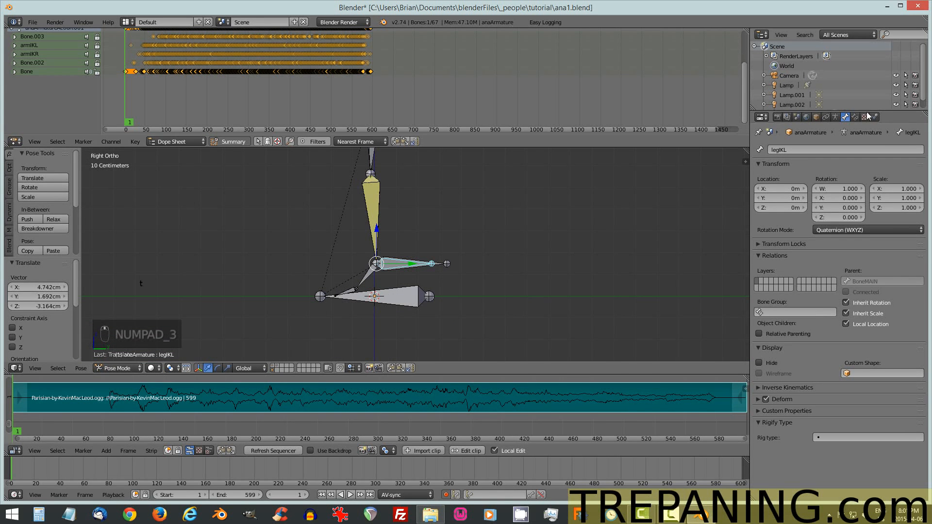
# - Lock the hip bone's channel in the Dope Sheet and save the file over ana1.blend
pyautogui.click(97, 72)
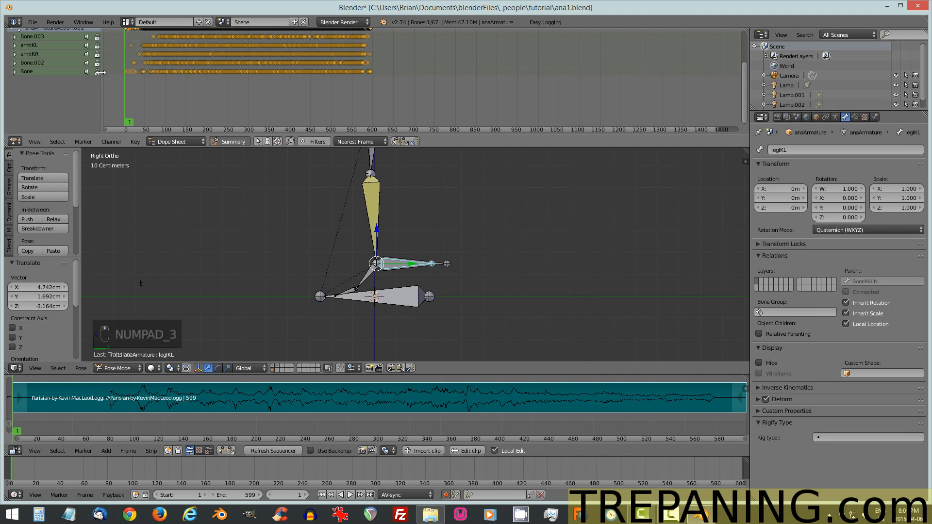
pyautogui.hotkey('ctrl', 's')
pyautogui.click(707, 131)
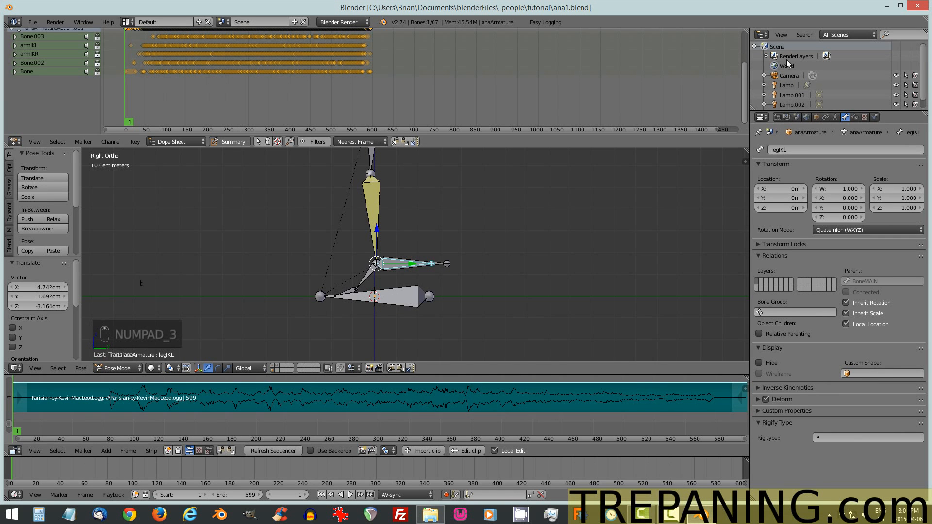
# - Add a Limit Location bone constraint to legIKL and convert it to Local Space
pyautogui.click(857, 117)
pyautogui.moveTo(415, 233); pyautogui.dragTo(398, 265, button='middle')
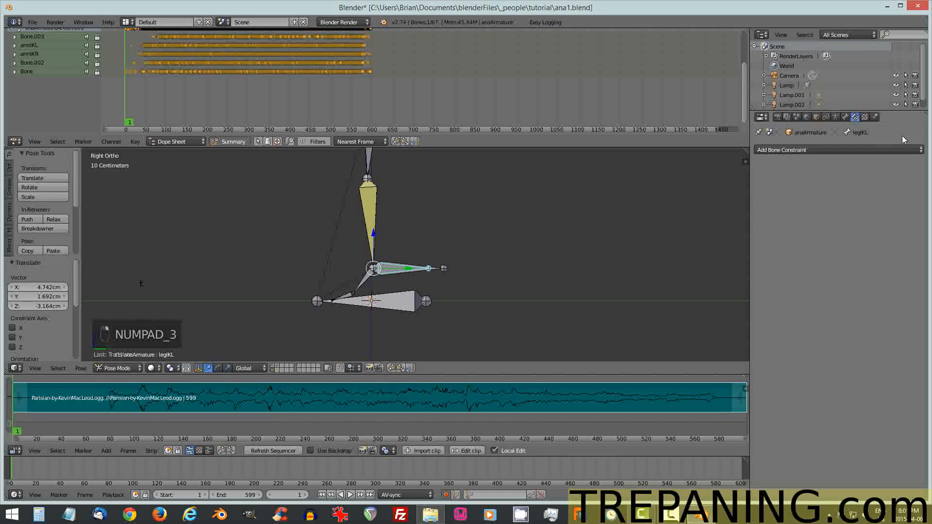
pyautogui.click(850, 150)
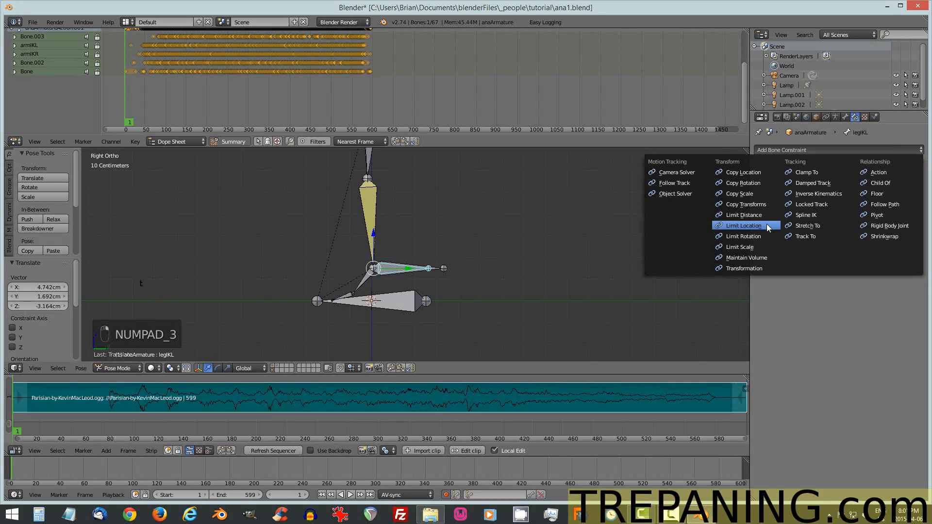
pyautogui.click(750, 225)
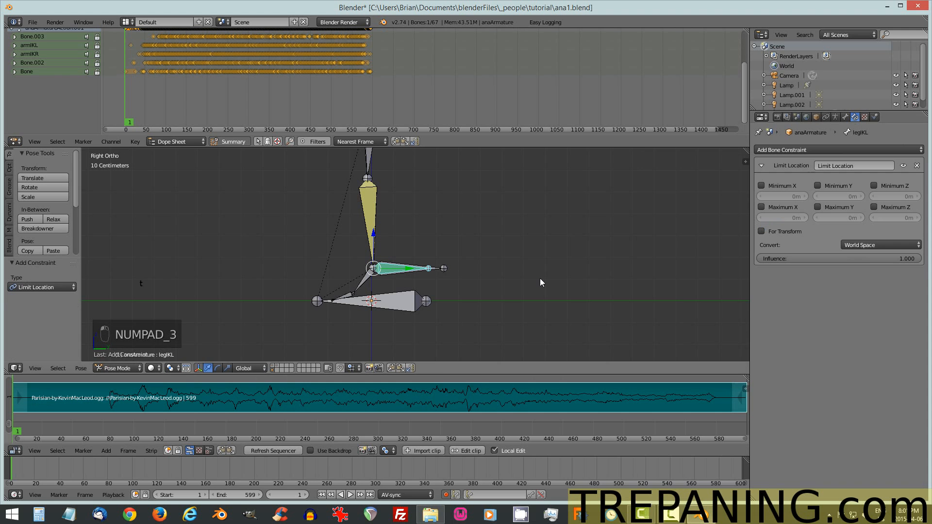
pyautogui.click(877, 244)
pyautogui.click(858, 202)
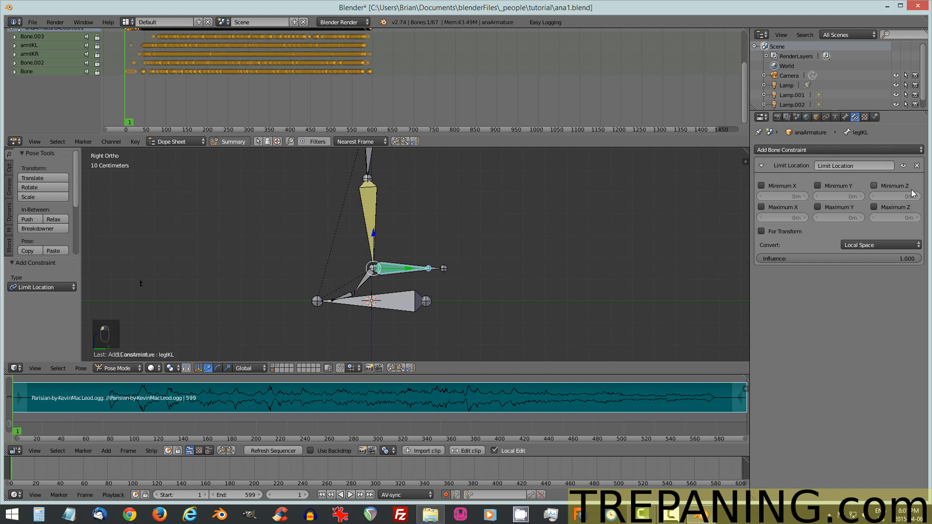
# - Enable the Minimum Z and Maximum Z limits in legIKL's Limit Location constraint
pyautogui.click(874, 185)
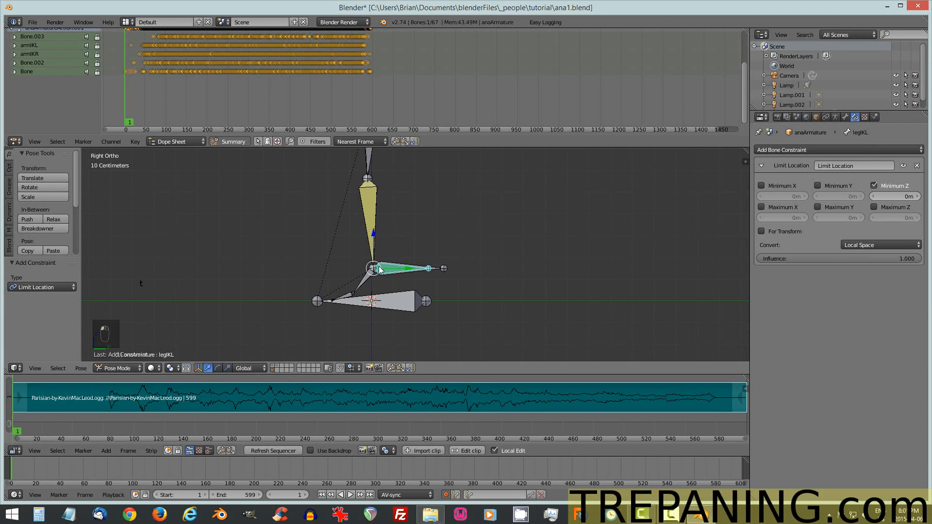
pyautogui.click(872, 206)
pyautogui.scroll(-2, 494, 252)
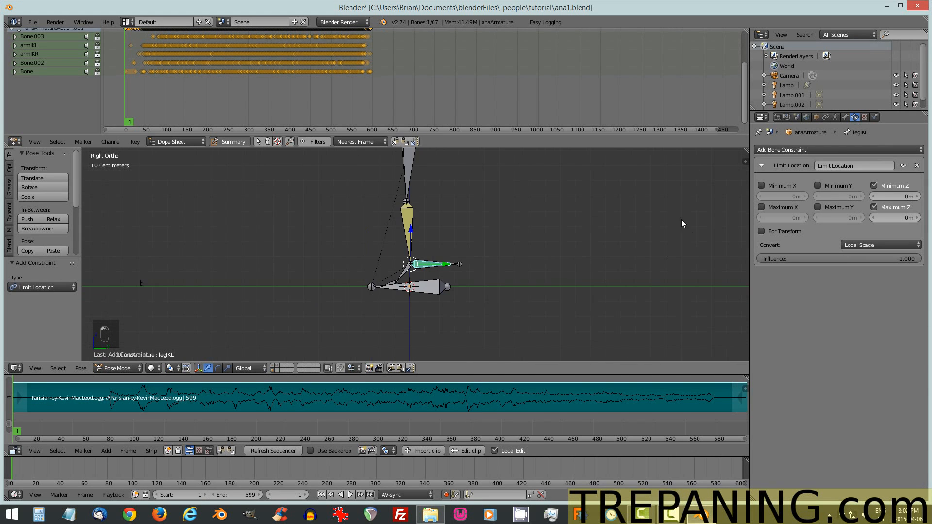
# - Set the Maximum Z of legIKL's Limit Location constraint to 50 cm and check the scene's unit settings
pyautogui.keyDown('shift'); pyautogui.moveTo(663, 188); pyautogui.dragTo(633, 232, button='middle'); pyautogui.keyUp('shift')
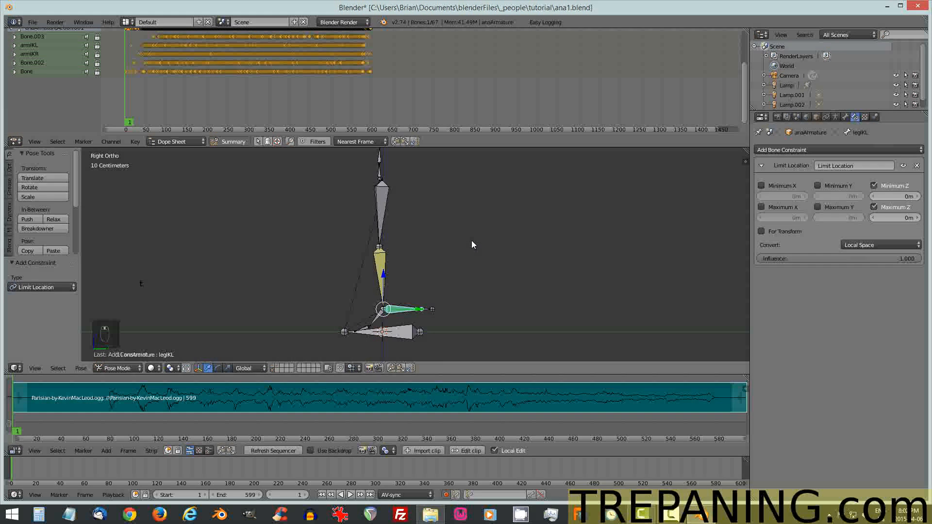
pyautogui.scroll(-2, 507, 235)
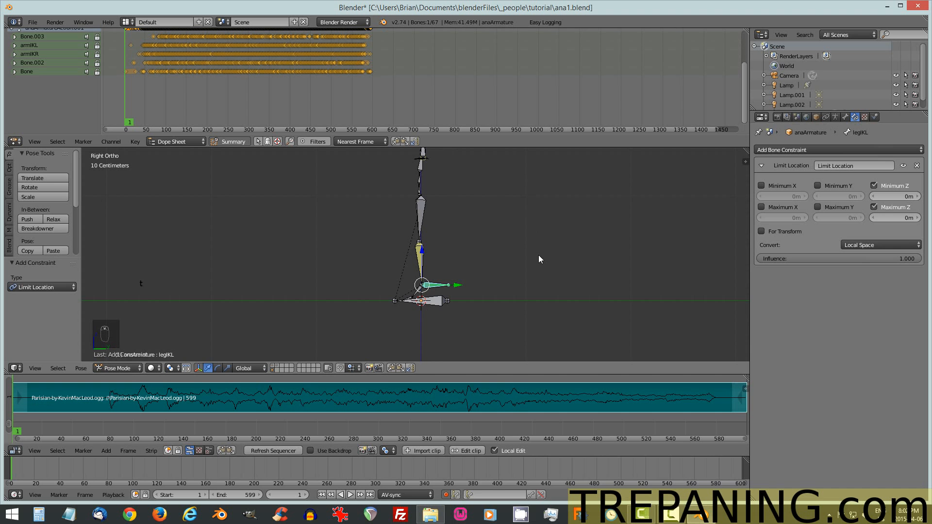
pyautogui.scroll(1, 477, 223)
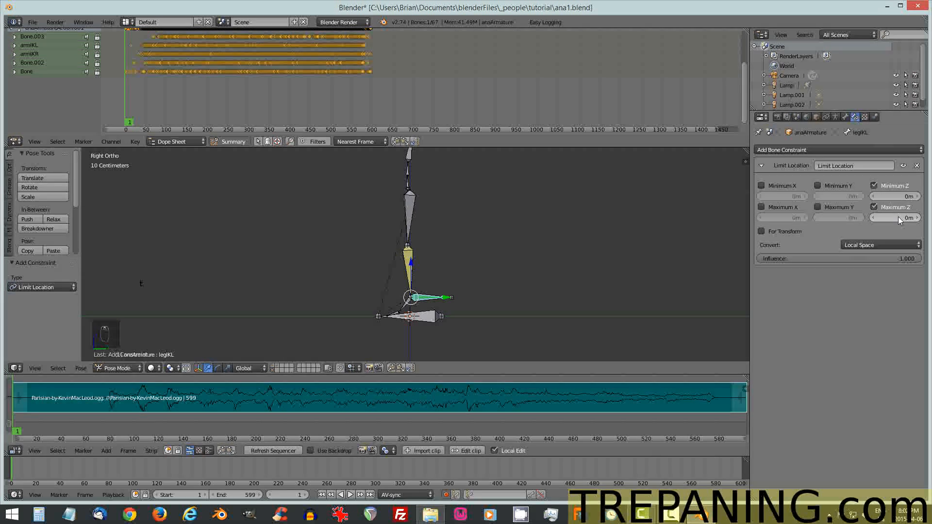
pyautogui.click(884, 219)
pyautogui.write('0.5')
pyautogui.press('Return')
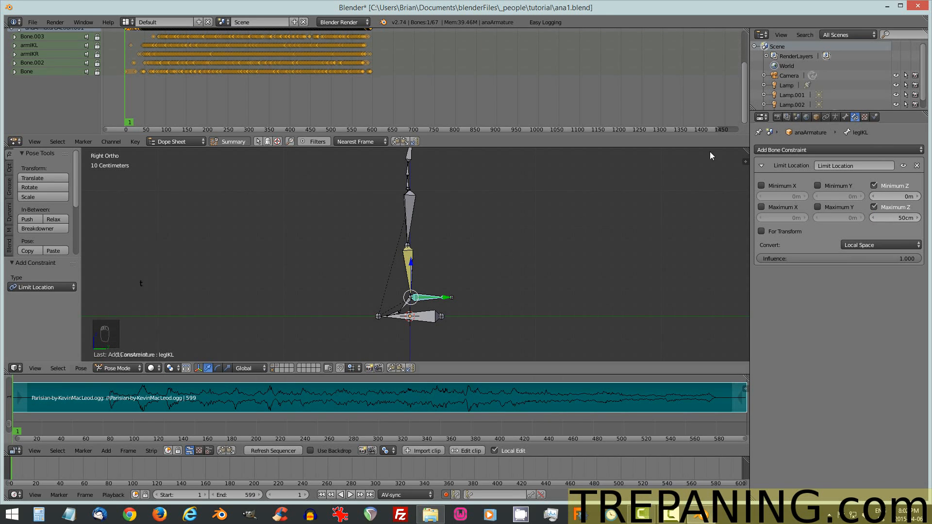
pyautogui.click(797, 117)
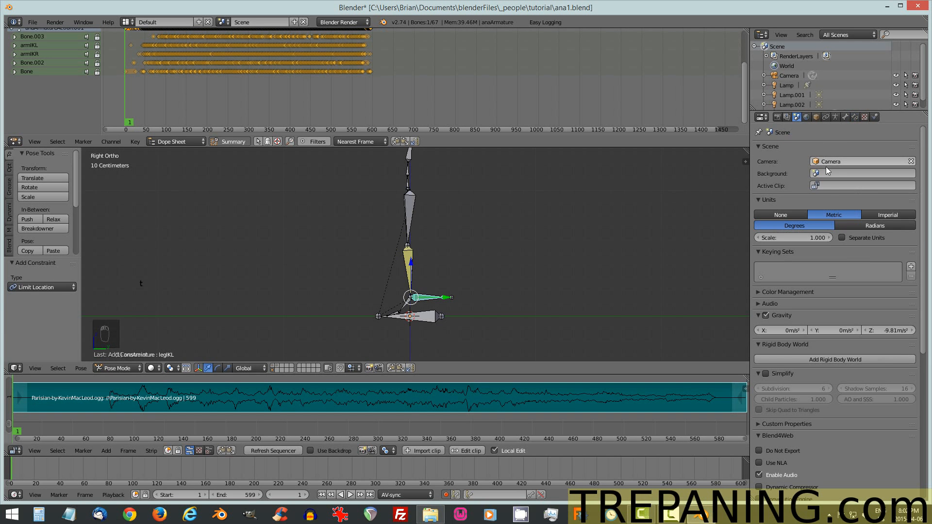
pyautogui.click(855, 117)
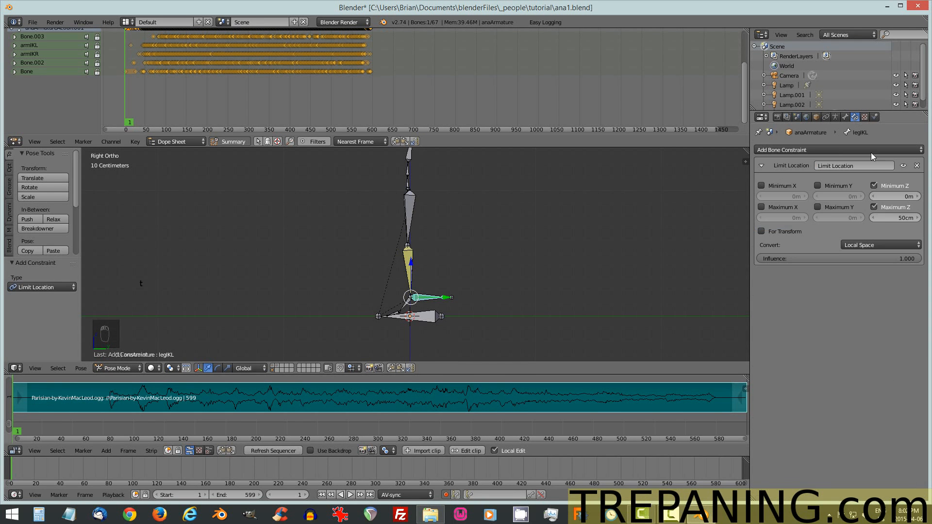
# - Test legIKL's Z limits by moving the bone in right view, and cancel the move
pyautogui.scroll(-2, 458, 237)
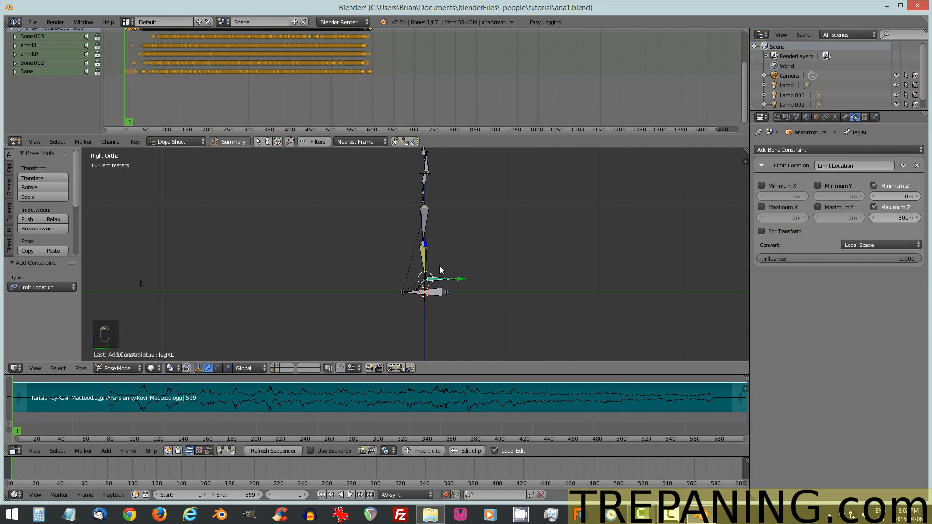
pyautogui.press('g')
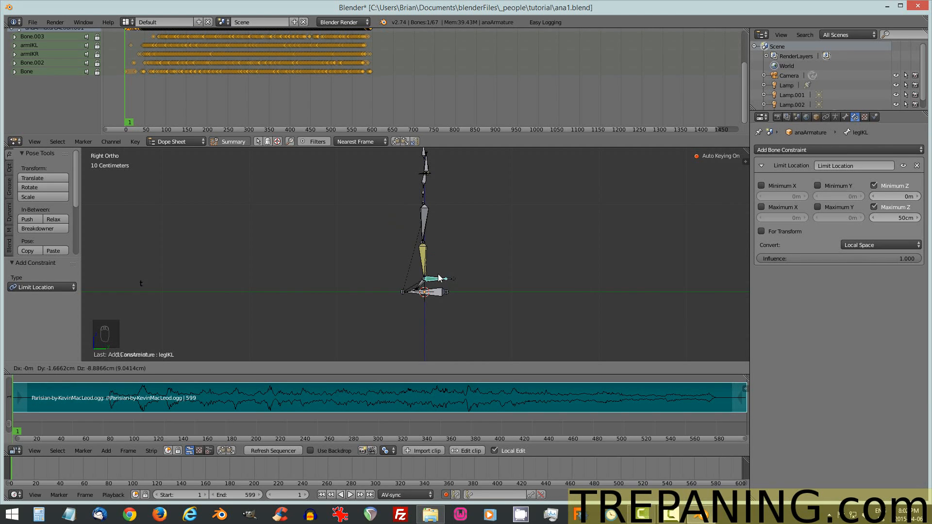
pyautogui.rightClick(493, 275)
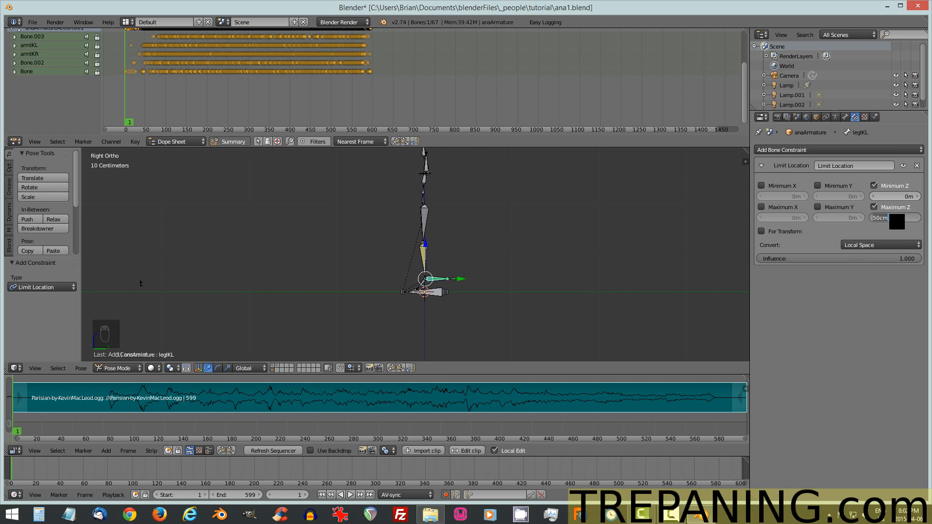
# - Set the Maximum Z of legIKL's Limit Location constraint to 25 cm and test it by moving the bone
pyautogui.write('25cm')
pyautogui.press('Return')
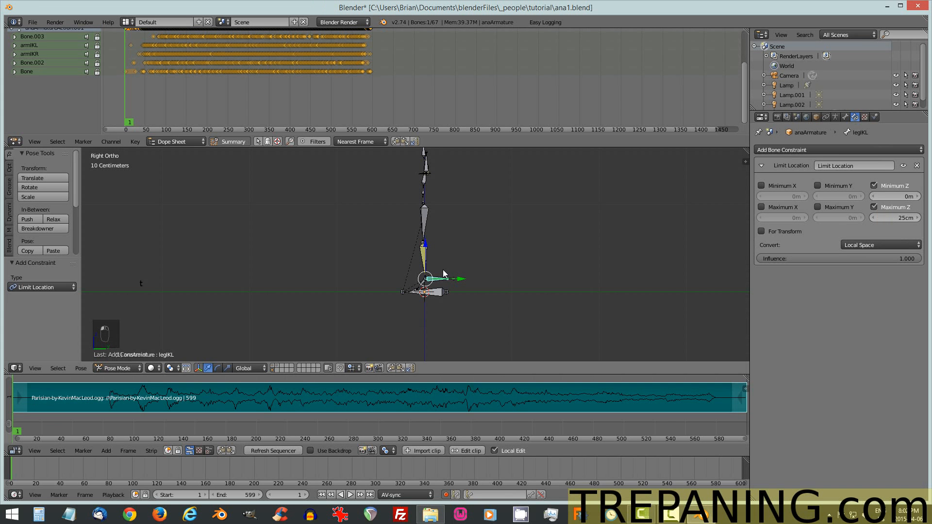
pyautogui.press('g')
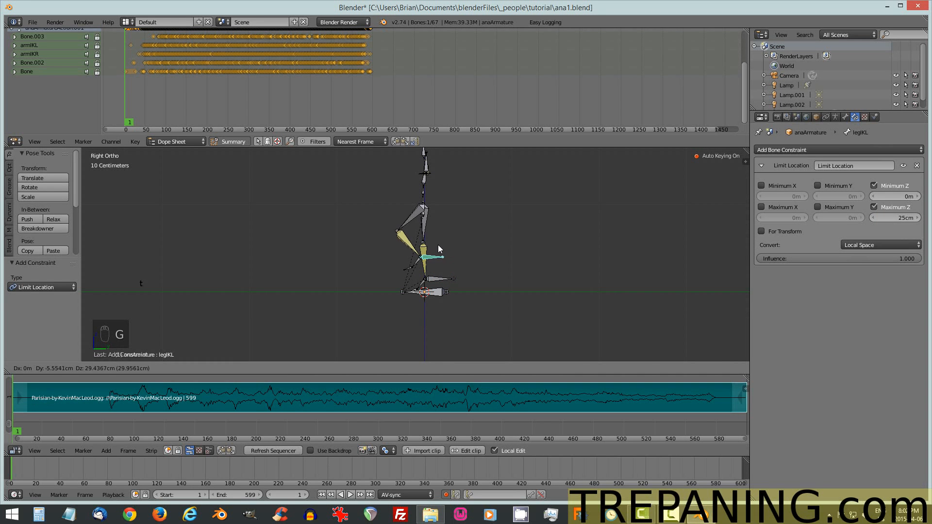
pyautogui.click(452, 268)
pyautogui.scroll(4, 452, 281)
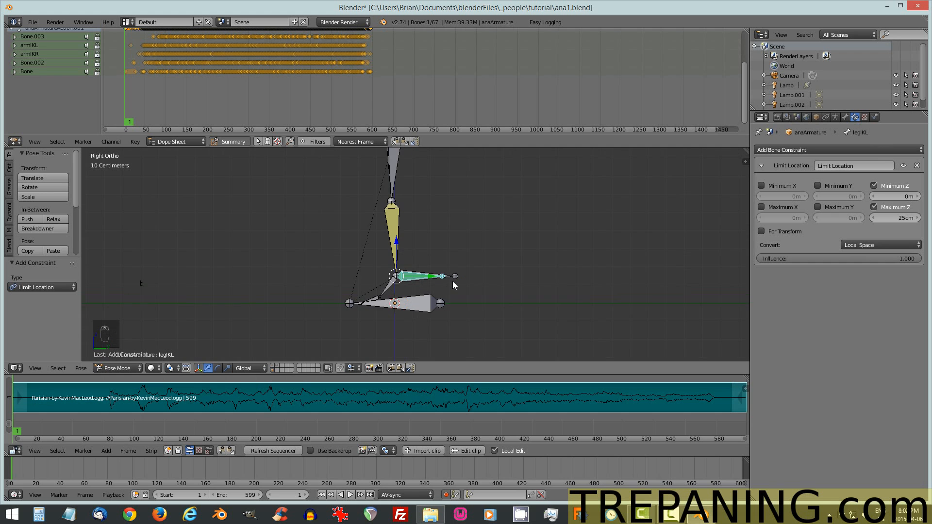
# - Enable legIKL's Minimum and Maximum Y limits at -20 cm and 20 cm, and test them with a cancelled move
pyautogui.scroll(1, 452, 280)
pyautogui.click(817, 185)
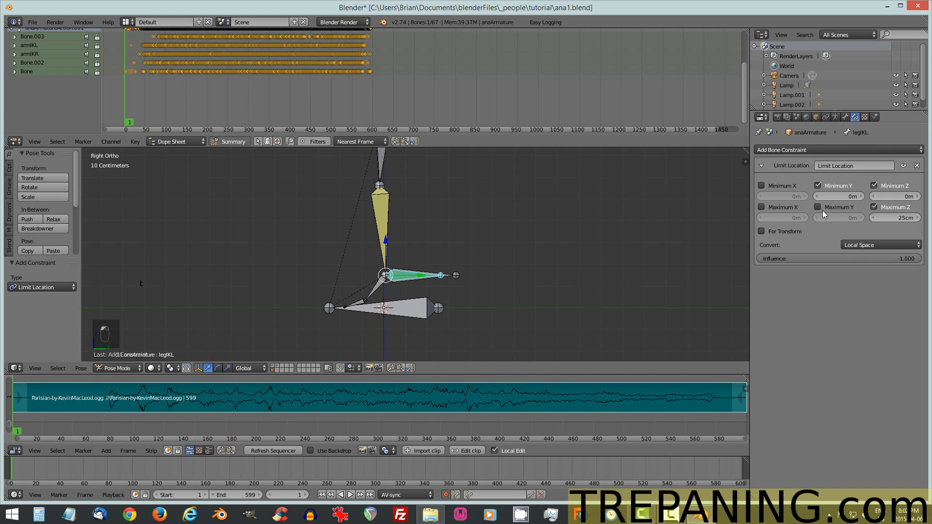
pyautogui.click(817, 208)
pyautogui.click(854, 194)
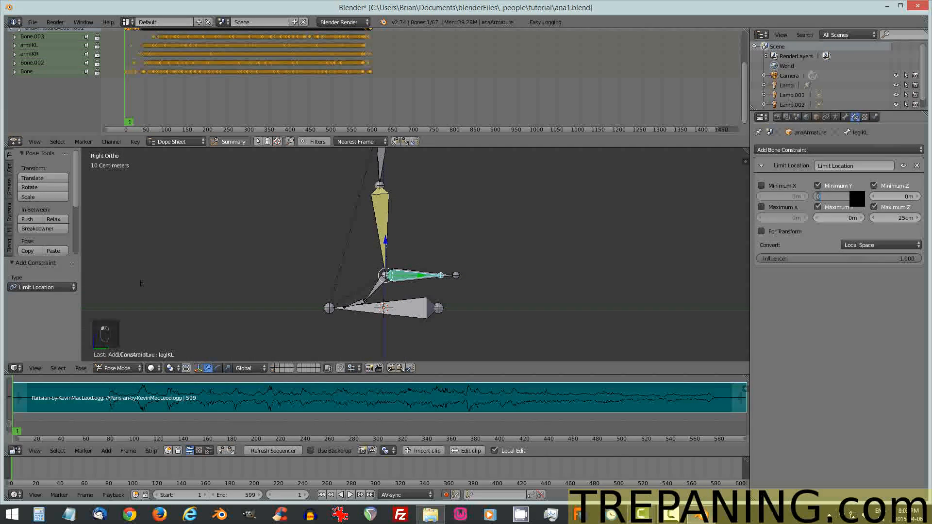
pyautogui.press('BackSpace')
pyautogui.write('-20cm')
pyautogui.press('Return')
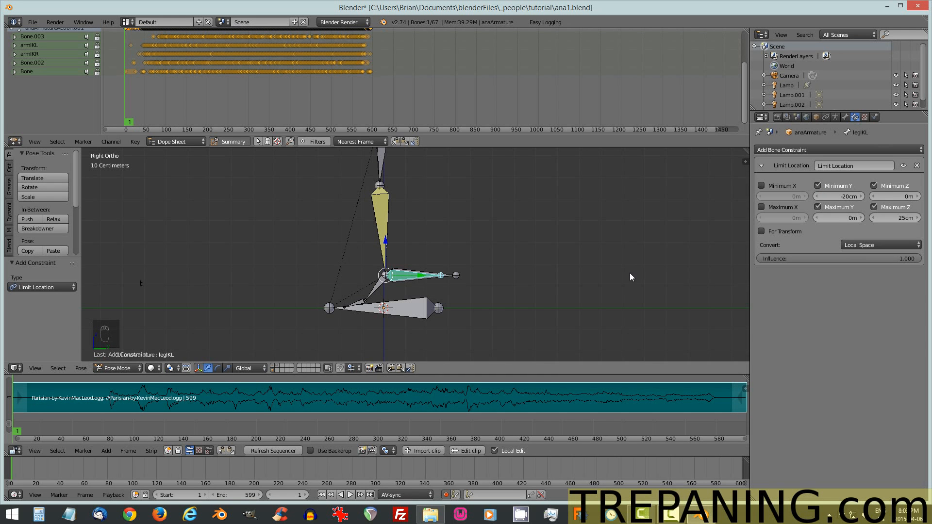
pyautogui.click(842, 217)
pyautogui.press('g')
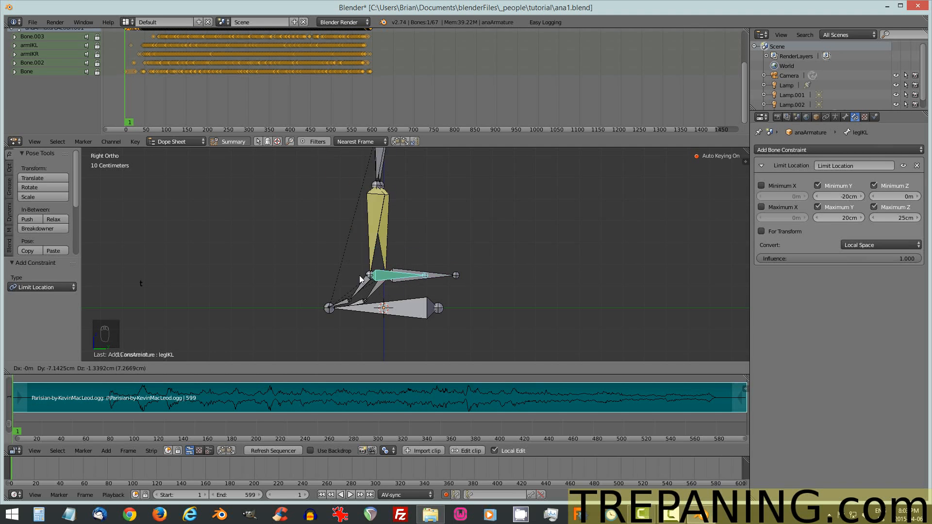
pyautogui.rightClick(412, 267)
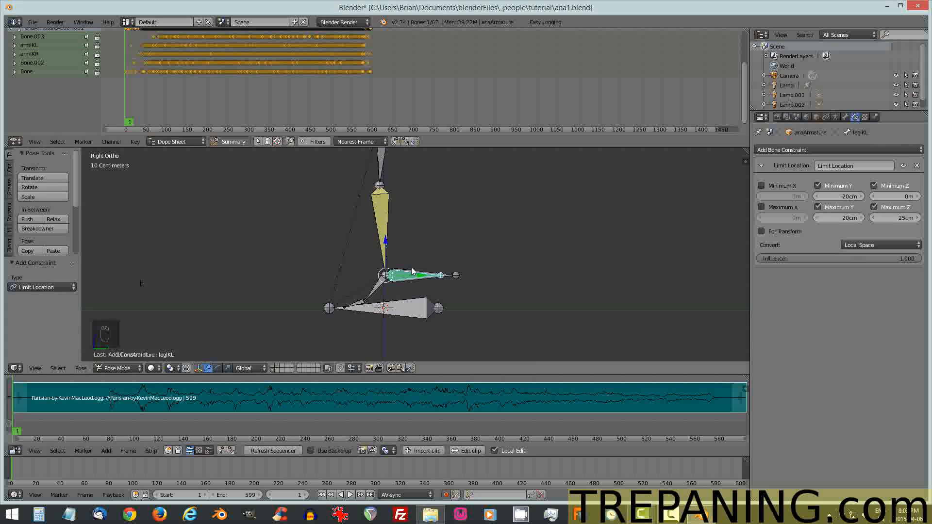
# - Enable legIKL's Minimum and Maximum X limits and set them to -10 cm and 10 cm
pyautogui.moveTo(311, 241); pyautogui.dragTo(394, 253, button='middle')
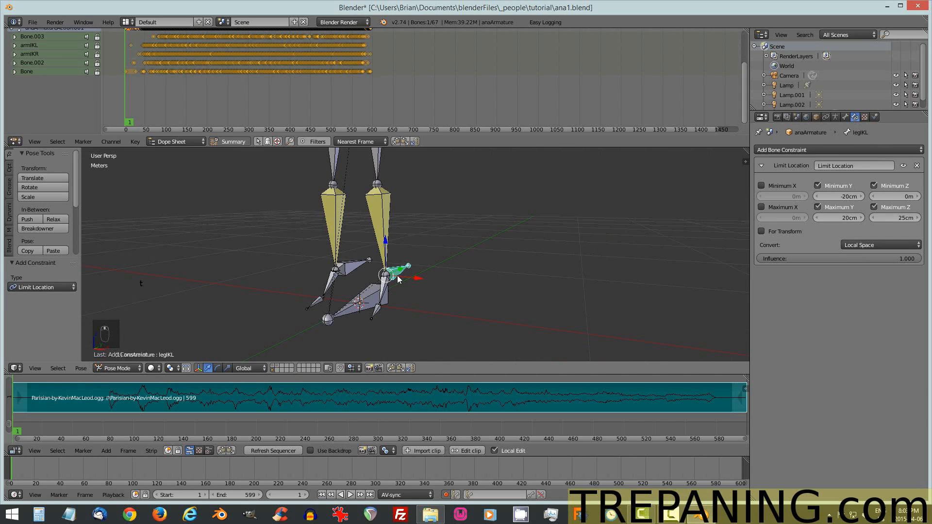
pyautogui.click(760, 185)
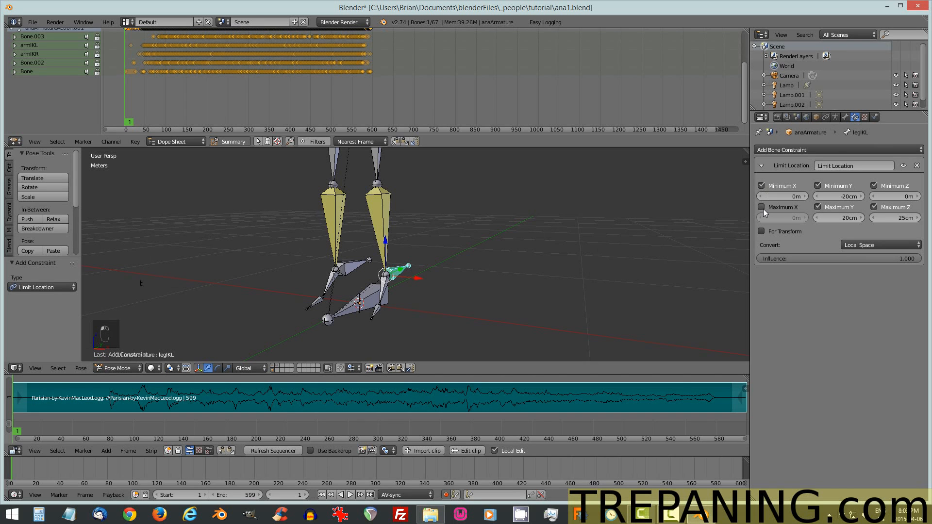
pyautogui.click(760, 208)
pyautogui.click(778, 197)
pyautogui.press('BackSpace')
pyautogui.click(775, 218)
pyautogui.write('10')
pyautogui.press('Return')
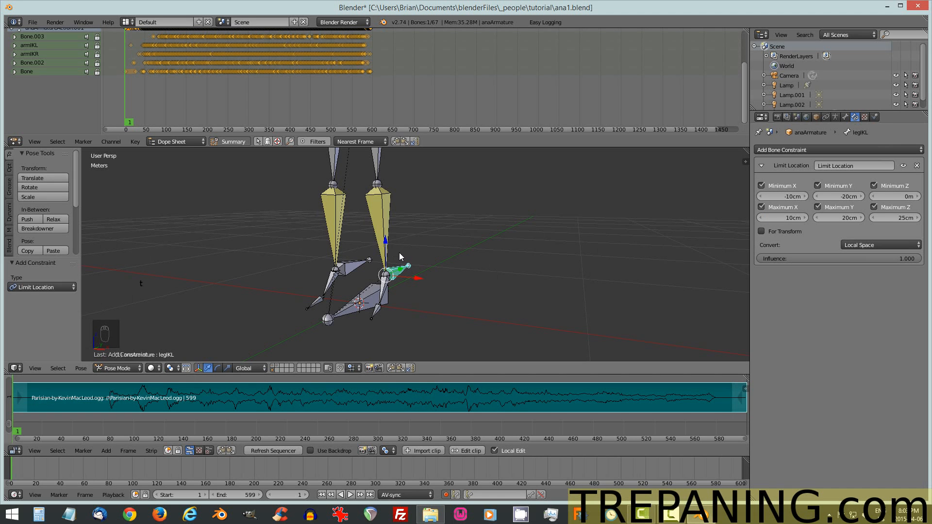
# - Test all of legIKL's location limits by moving the bone around in perspective view, and cancel the move
pyautogui.press('KP_1')
pyautogui.moveTo(427, 257); pyautogui.dragTo(405, 267, button='middle')
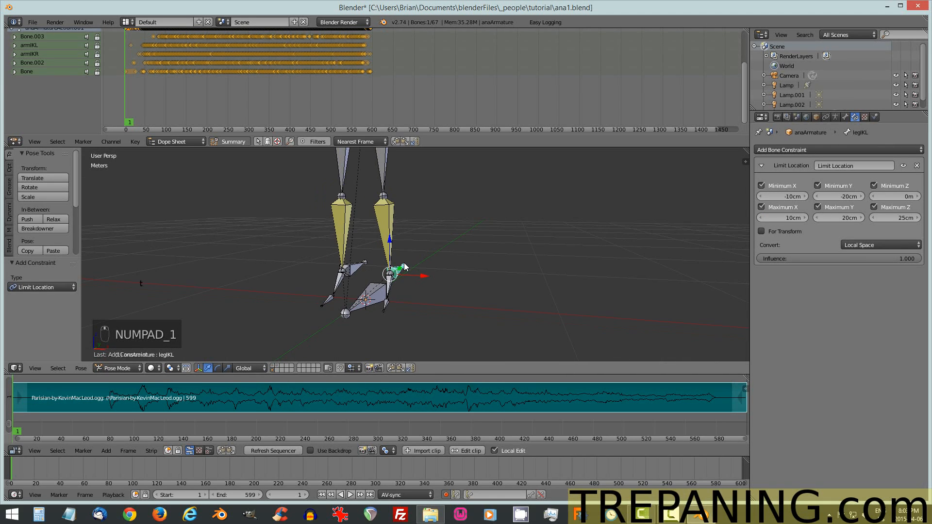
pyautogui.press('g')
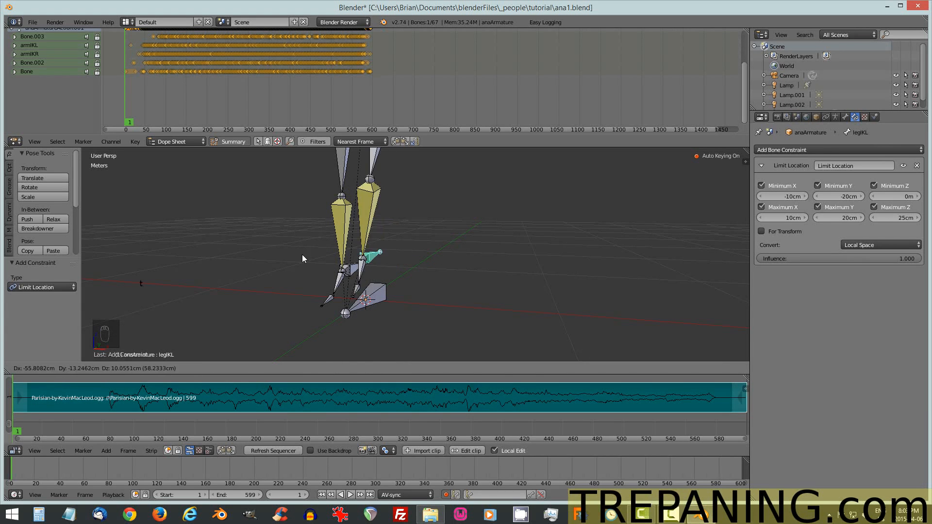
pyautogui.rightClick(407, 277)
pyautogui.moveTo(408, 277); pyautogui.dragTo(345, 196, button='middle')
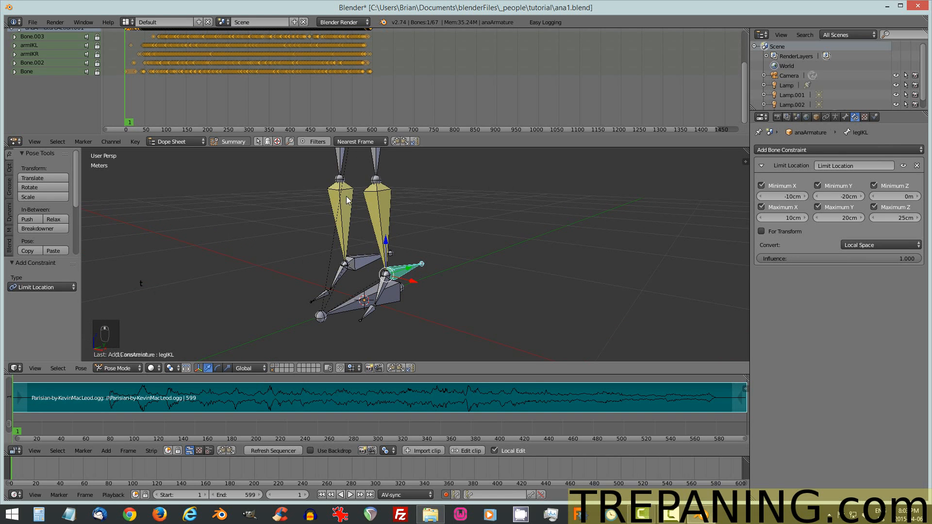
# - Save the file and record legIKL's movement to the music by moving the bone while the animation plays
pyautogui.hotkey('ctrl', 's')
pyautogui.hotkey('alt', 'a')
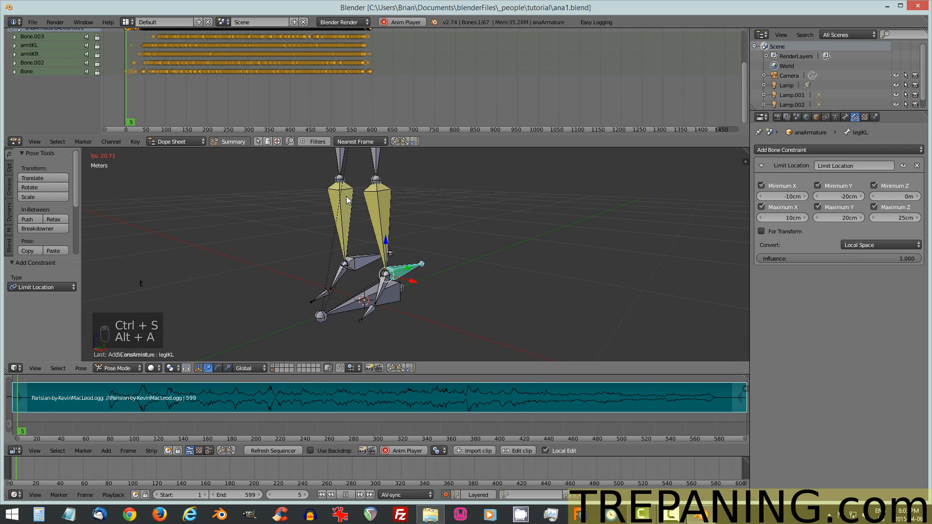
pyautogui.press('g')
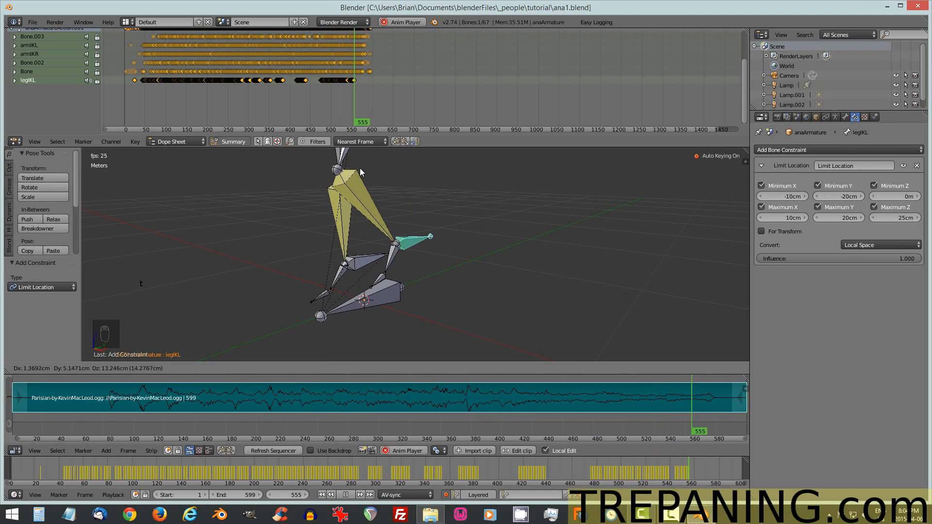
pyautogui.click(352, 193)
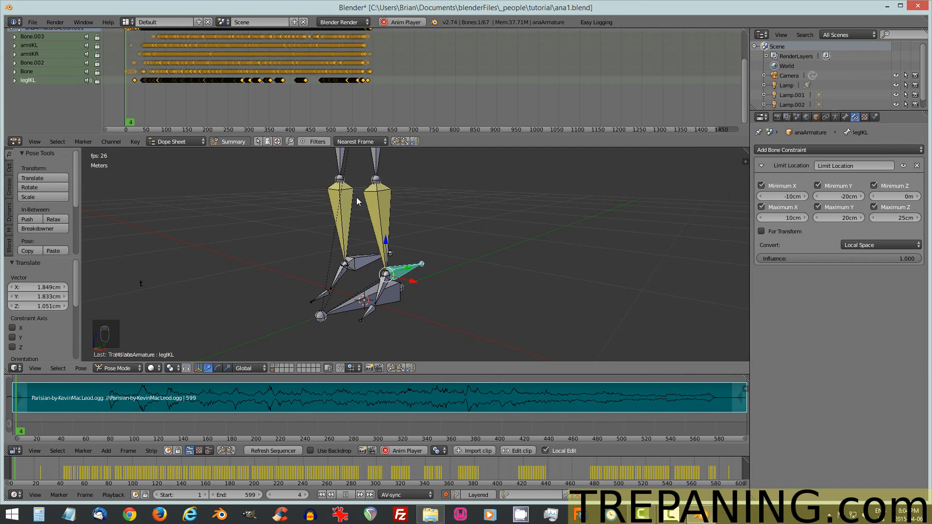
# - Stop playback, return to frame 1, and lock the legIKL channel in the Dope Sheet
pyautogui.hotkey('alt', 'a')
pyautogui.hotkey('shift', 'Left')
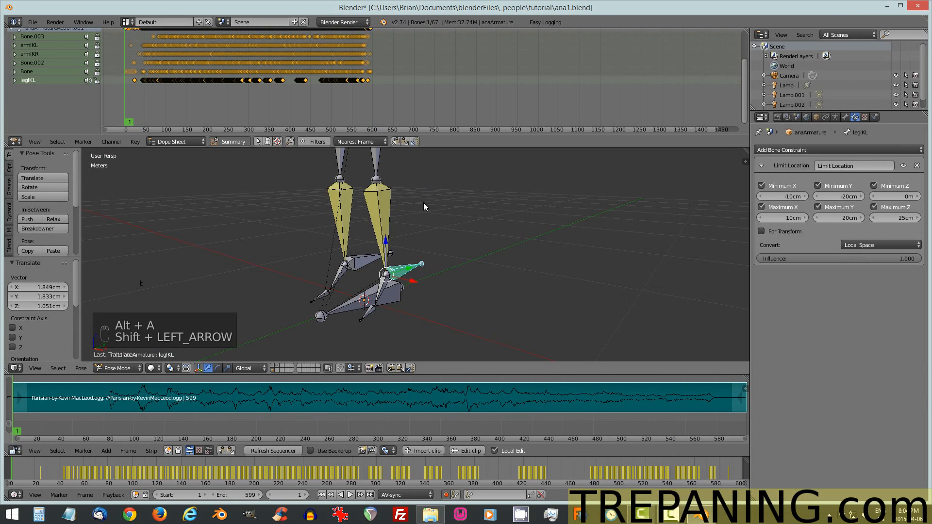
pyautogui.click(96, 80)
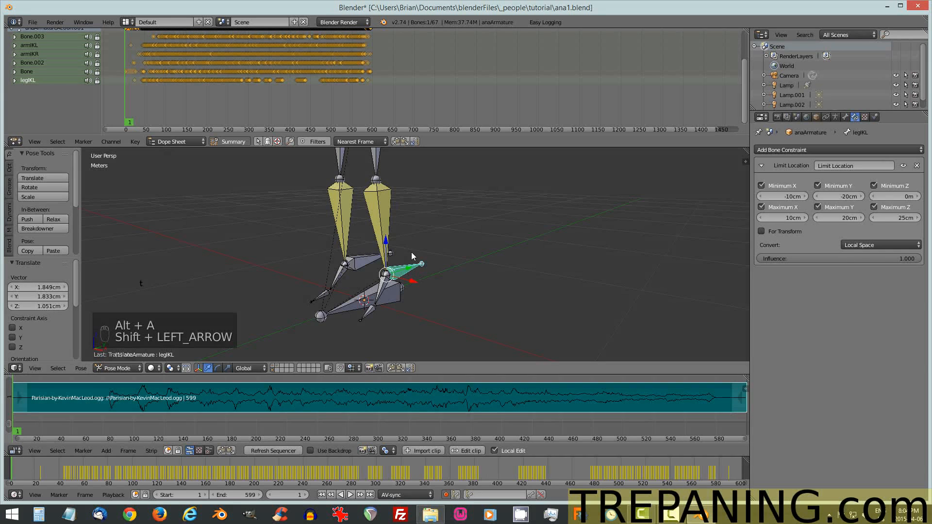
# - Shrink the Dope Sheet to enlarge the 3D view and bring the whole armature into view
pyautogui.moveTo(422, 214); pyautogui.dragTo(491, 178, button='middle')
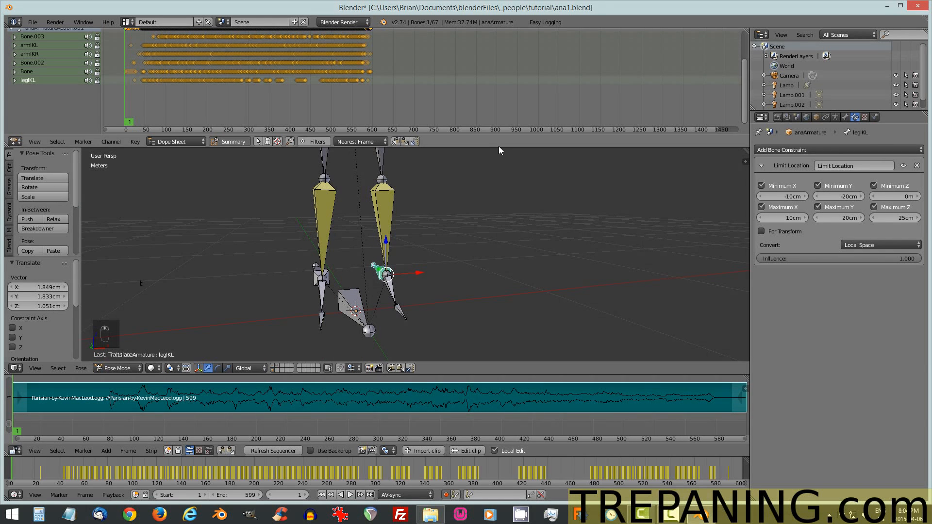
pyautogui.moveTo(499, 146); pyautogui.dragTo(499, 104)
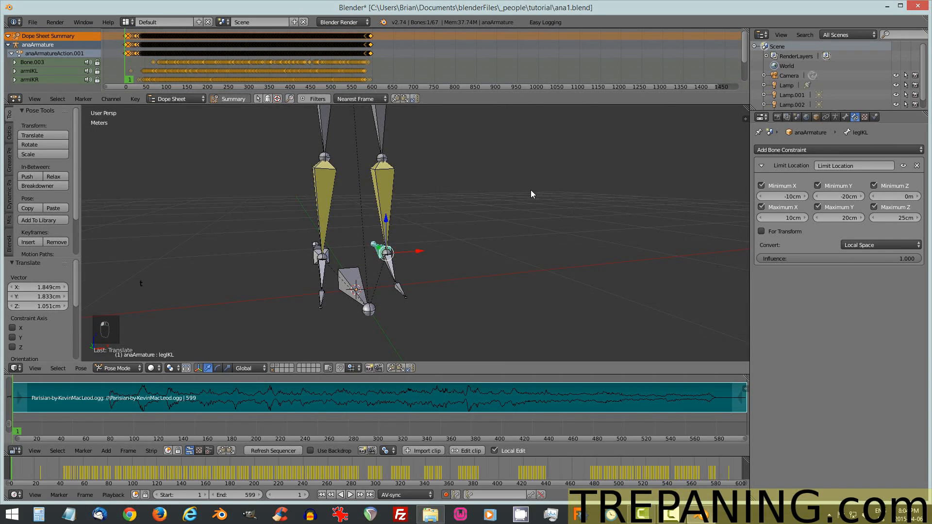
pyautogui.scroll(-2, 531, 191)
pyautogui.scroll(-1, 530, 191)
pyautogui.keyDown('shift'); pyautogui.moveTo(514, 158); pyautogui.dragTo(494, 244, button='middle'); pyautogui.keyUp('shift')
pyautogui.scroll(-1, 497, 233)
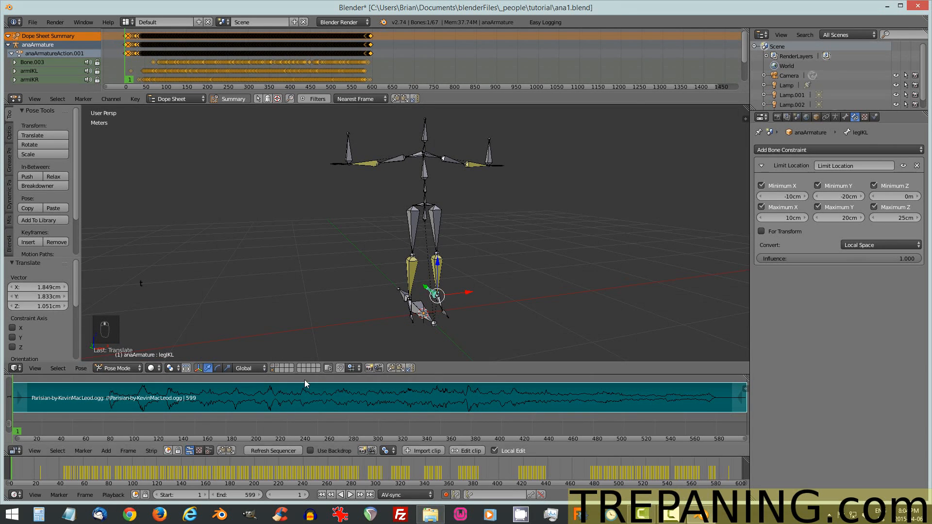
# - Show only the character mesh's layer, play the animation to review the dance, and return to frame 1
pyautogui.click(272, 367)
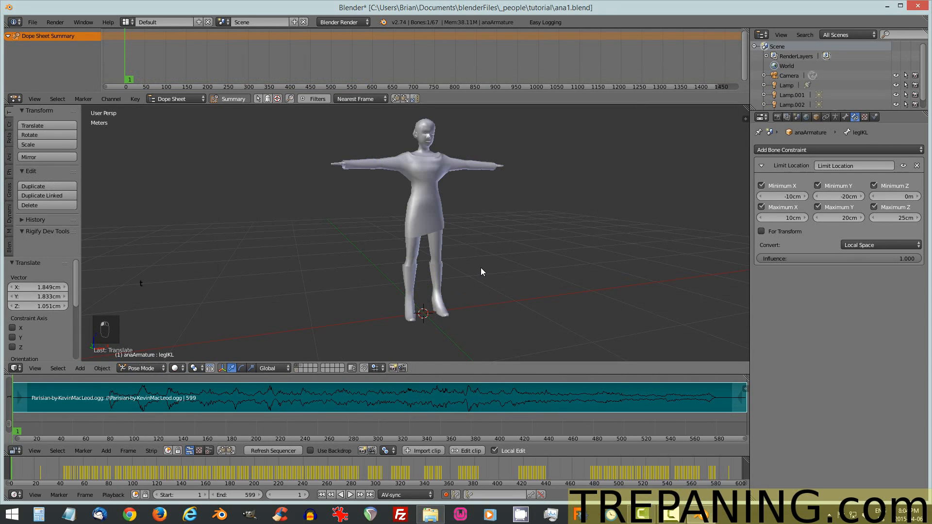
pyautogui.hotkey('alt', 'a')
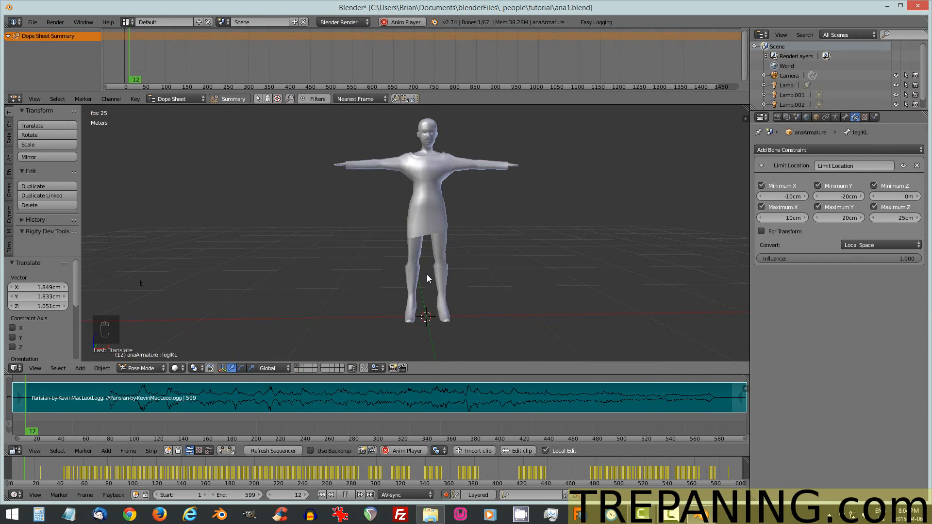
pyautogui.hotkey('alt', 'a')
pyautogui.hotkey('shift', 'Left')
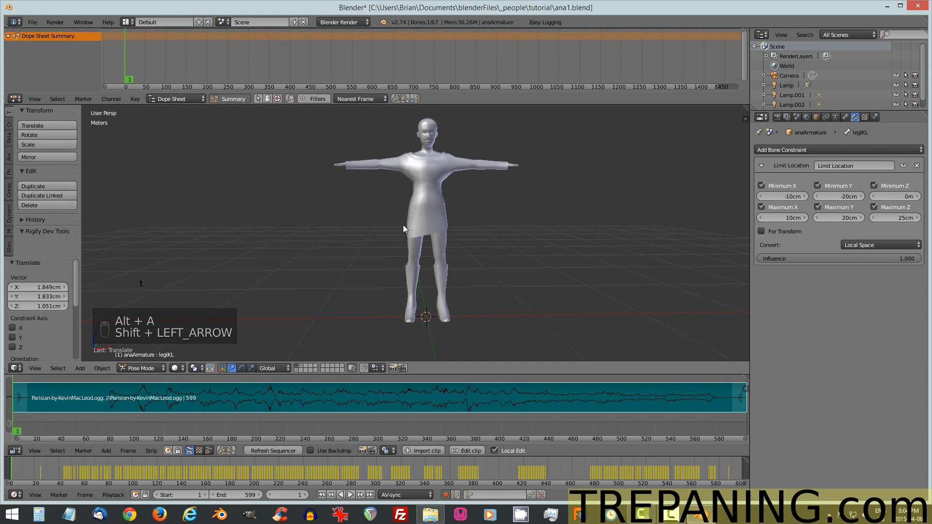
pyautogui.scroll(-3, 383, 197)
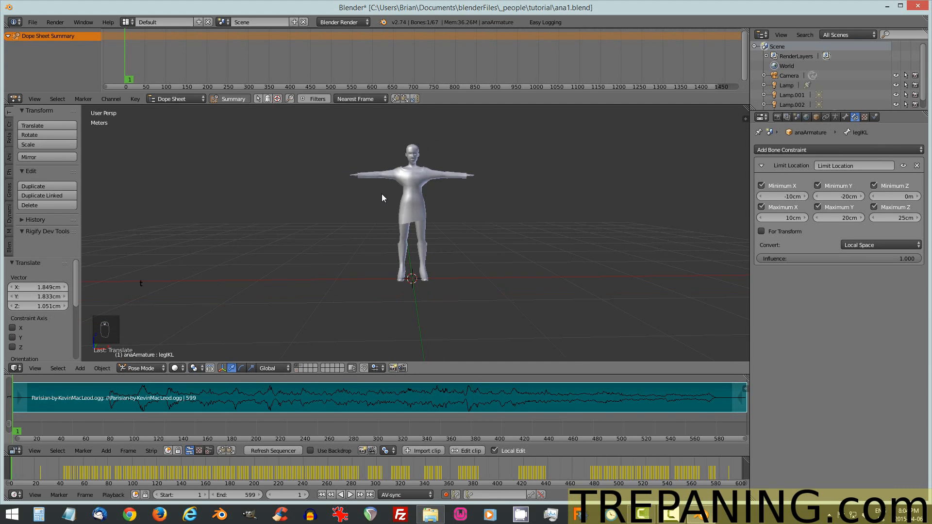
pyautogui.moveTo(356, 182); pyautogui.dragTo(402, 207, button='middle')
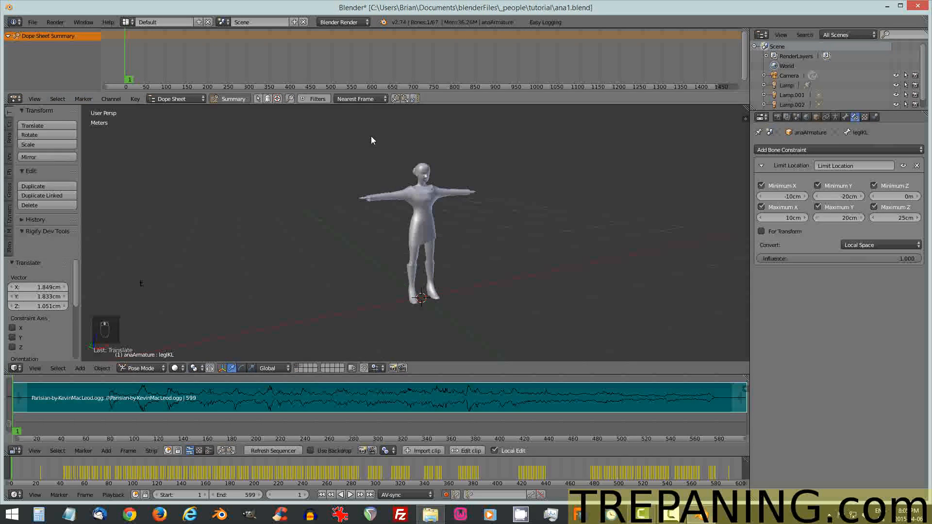
# - Switch back to the armature's layer and save the file
pyautogui.click(295, 368)
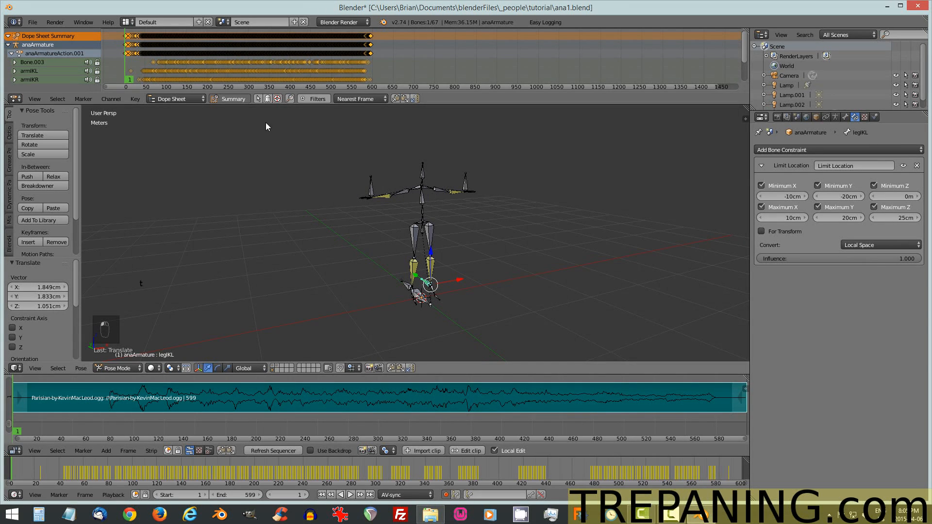
pyautogui.scroll(-1, 447, 173)
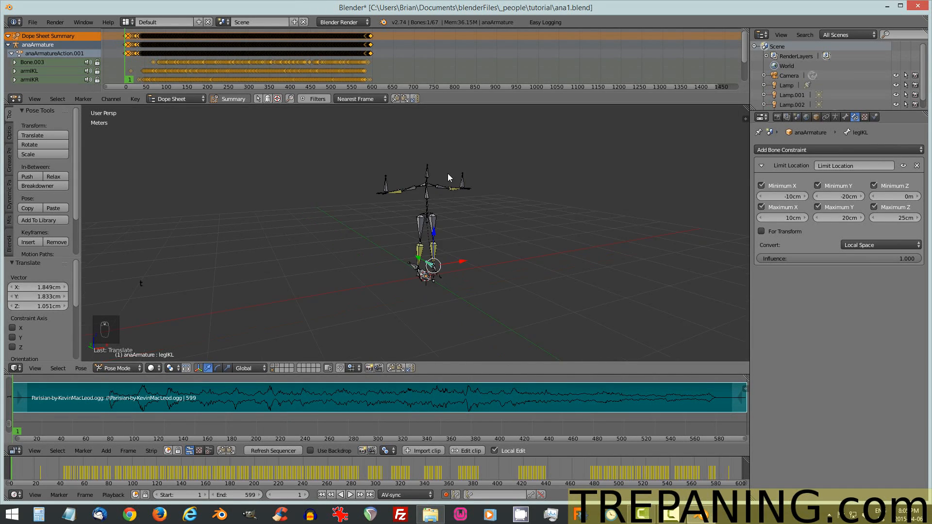
pyautogui.moveTo(476, 188); pyautogui.dragTo(494, 209, button='middle')
pyautogui.scroll(2, 482, 210)
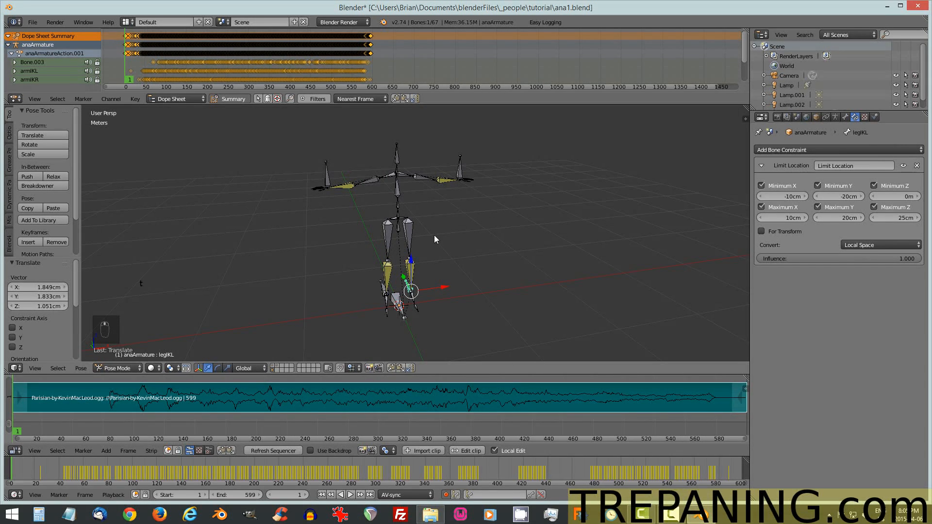
pyautogui.moveTo(432, 236); pyautogui.dragTo(434, 231, button='middle')
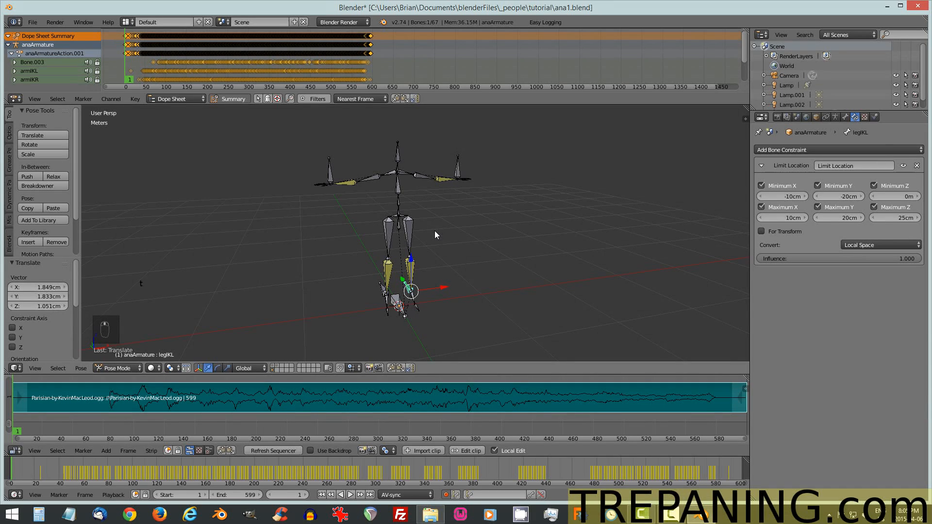
pyautogui.hotkey('ctrl', 's')
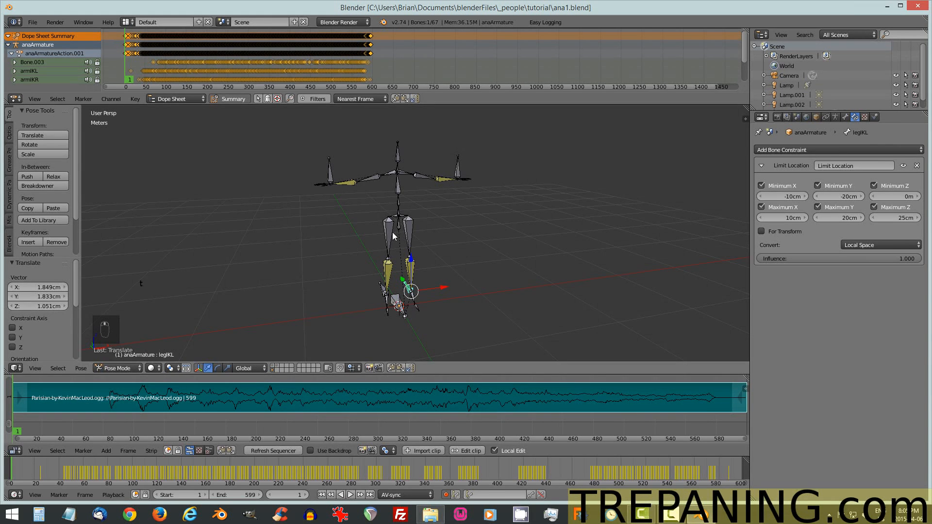
# - Put the armature in Object Mode and rename its action to dance in the Dope Sheet
pyautogui.click(117, 368)
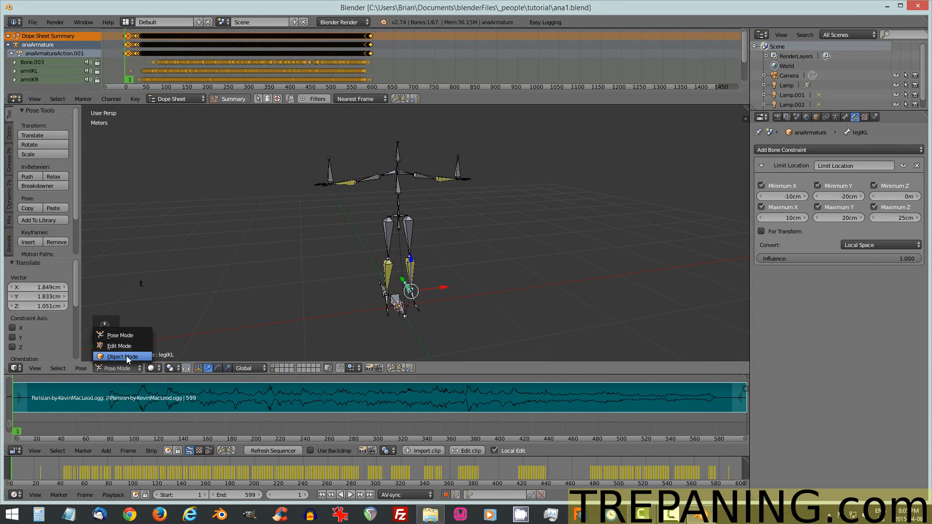
pyautogui.click(125, 356)
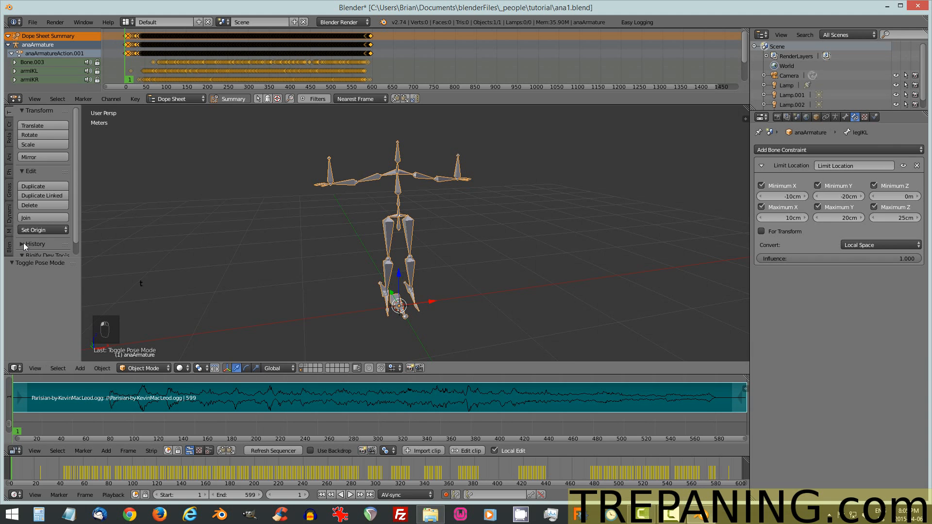
pyautogui.doubleClick(51, 54)
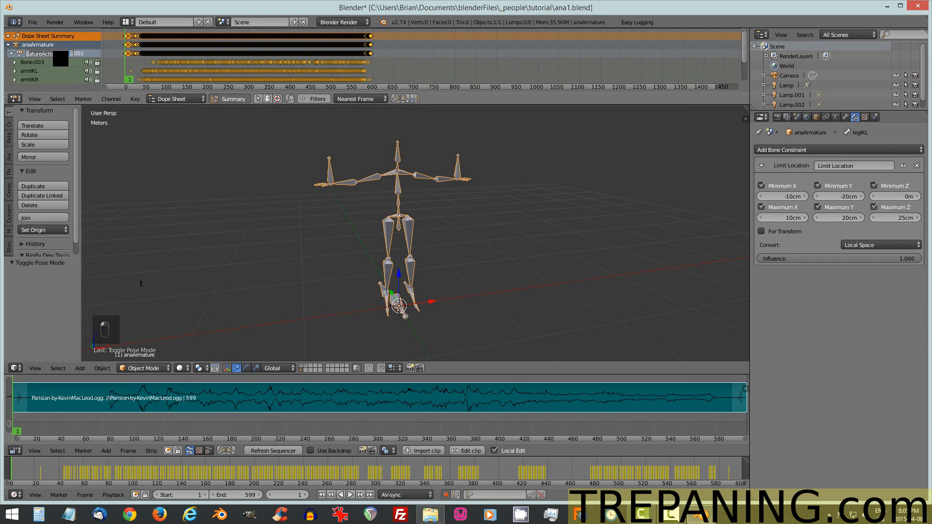
pyautogui.write('dance')
pyautogui.press('Return')
# - Add an entry named dance to the armature's Blend4Web animation baker and bake that action
pyautogui.moveTo(82, 199); pyautogui.dragTo(110, 201)
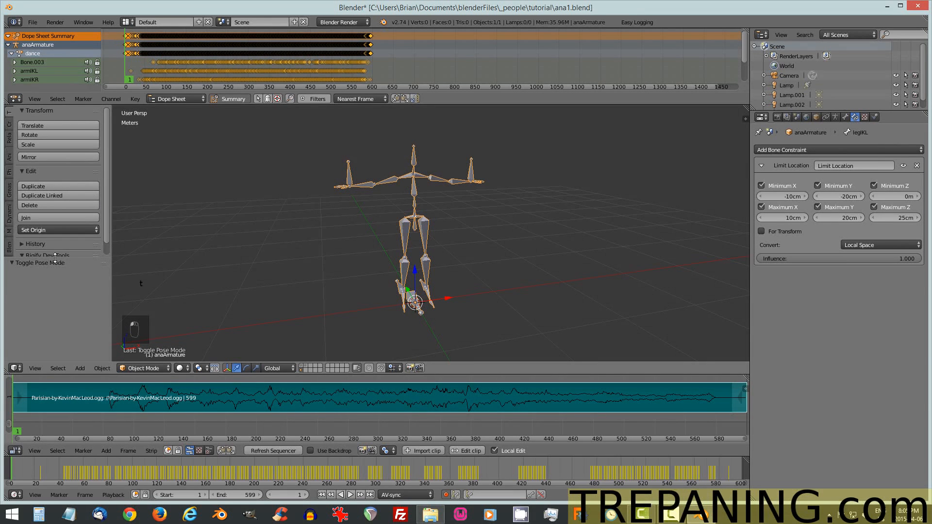
pyautogui.click(9, 302)
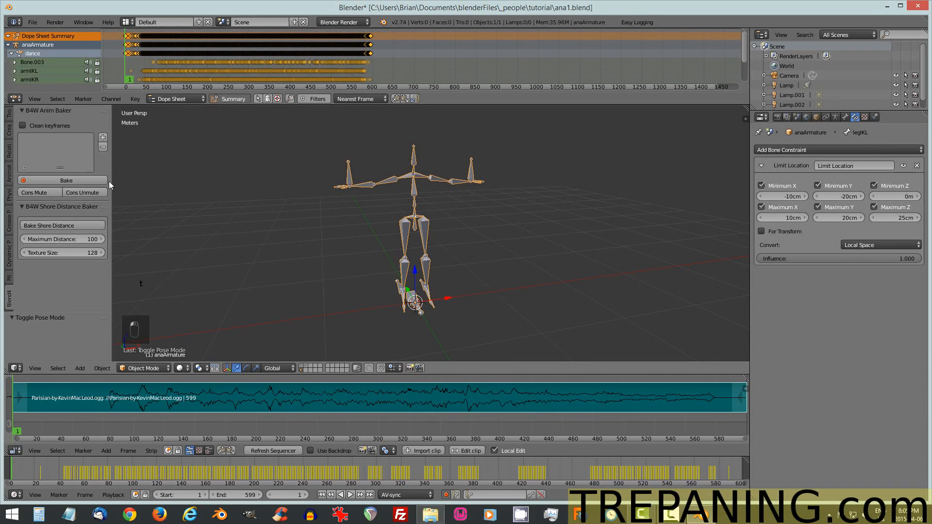
pyautogui.click(102, 138)
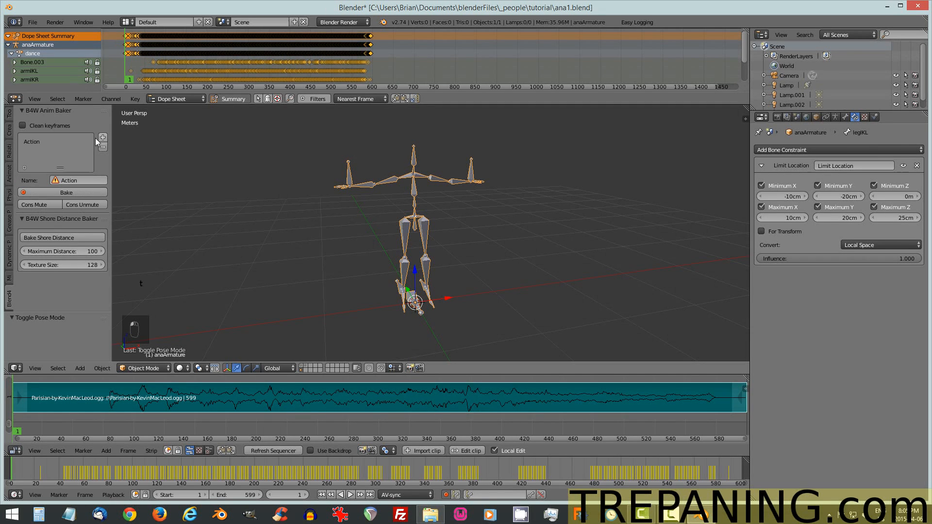
pyautogui.doubleClick(36, 142)
pyautogui.write('dance')
pyautogui.press('Return')
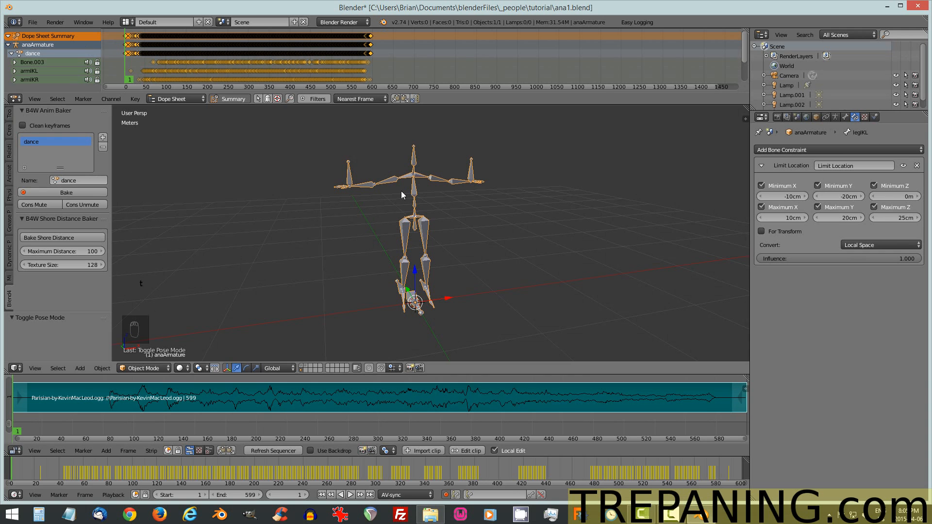
pyautogui.click(61, 192)
pyautogui.press('n')
pyautogui.scroll(-2, 727, 225)
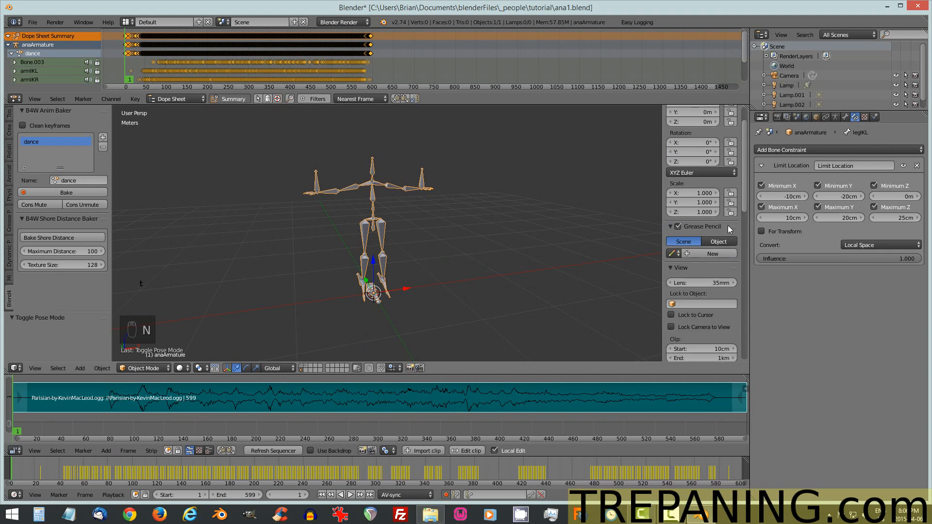
pyautogui.scroll(2, 727, 225)
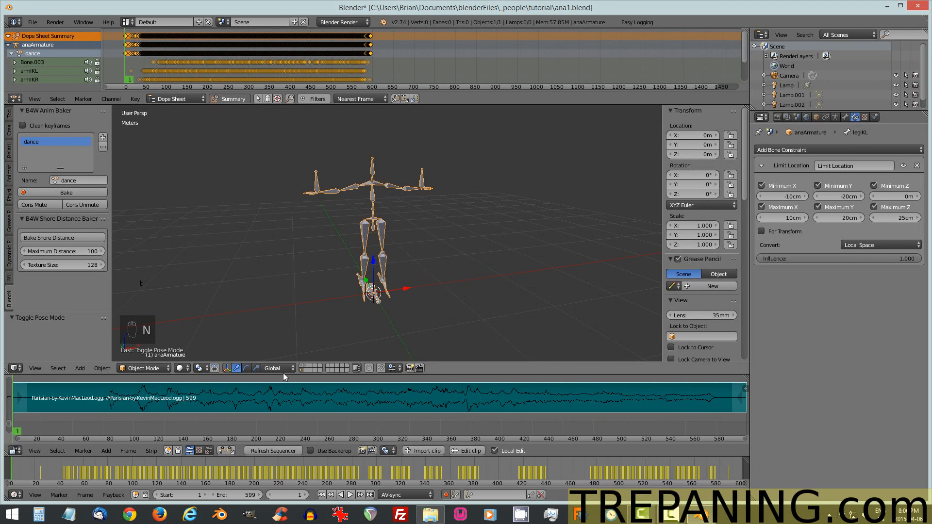
pyautogui.click(302, 366)
pyautogui.rightClick(367, 235)
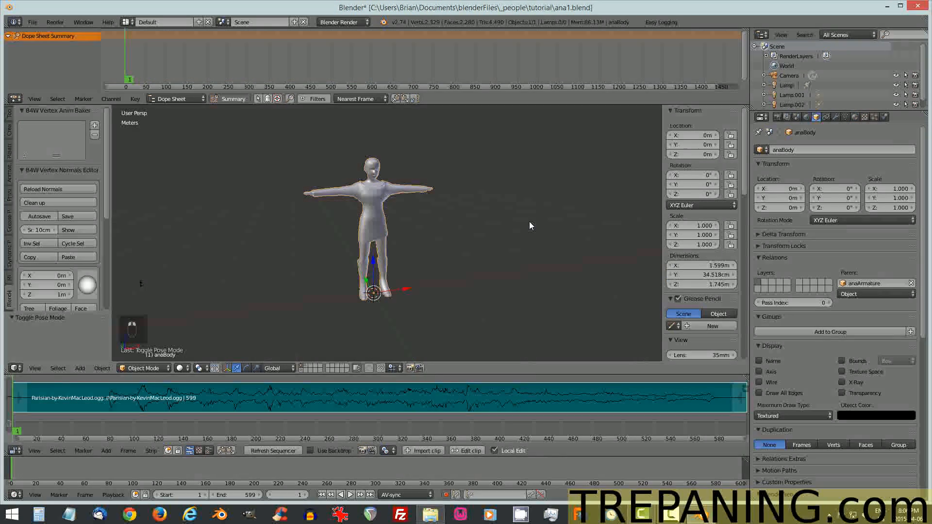
pyautogui.click(299, 371)
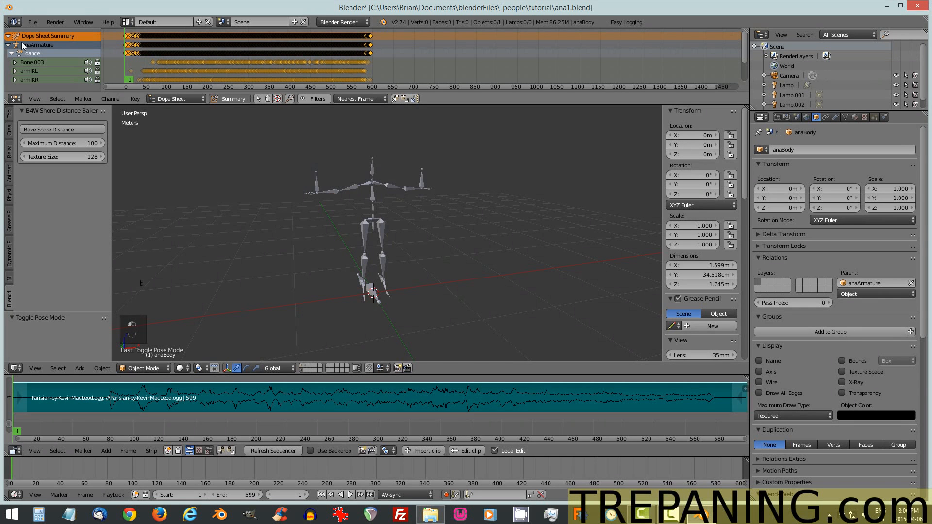
pyautogui.rightClick(353, 189)
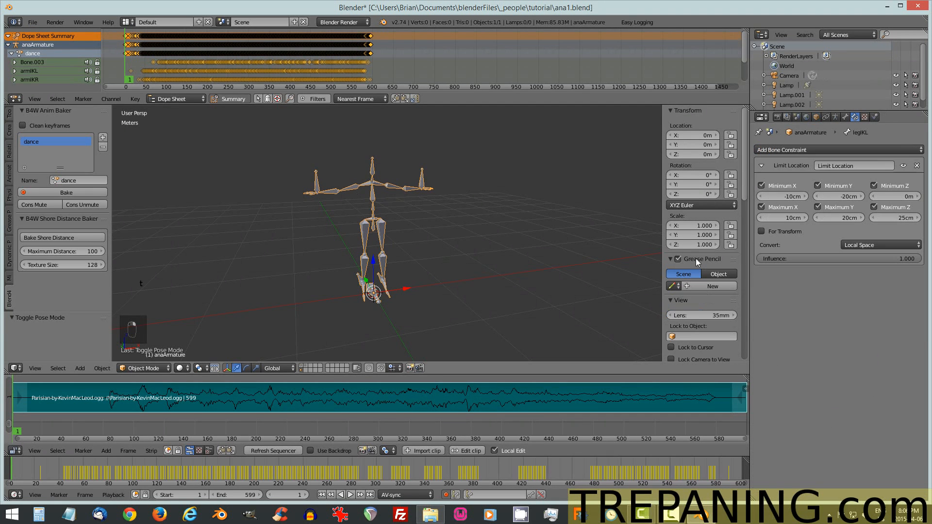
# - In the armature's Blend4Web object settings, enable Use Default animation and set its behavior to Loop
pyautogui.click(843, 117)
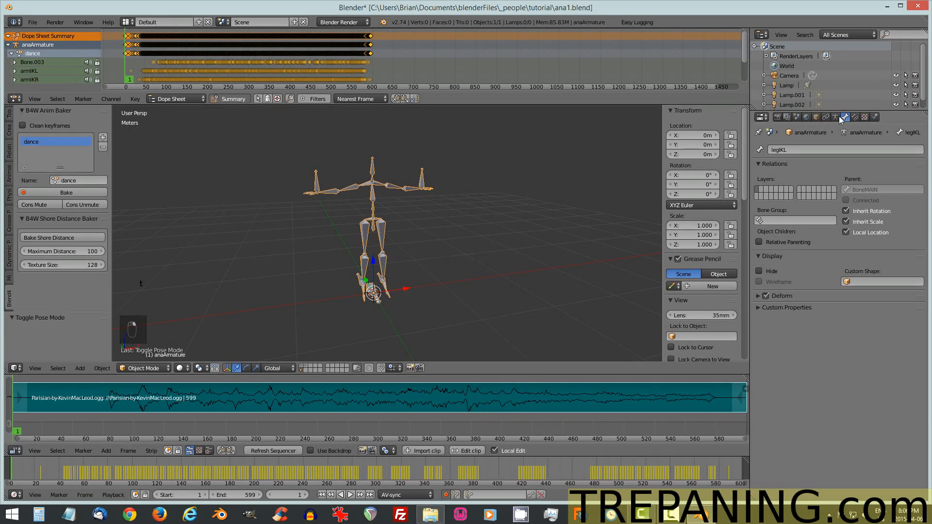
pyautogui.click(816, 117)
pyautogui.scroll(-2, 852, 353)
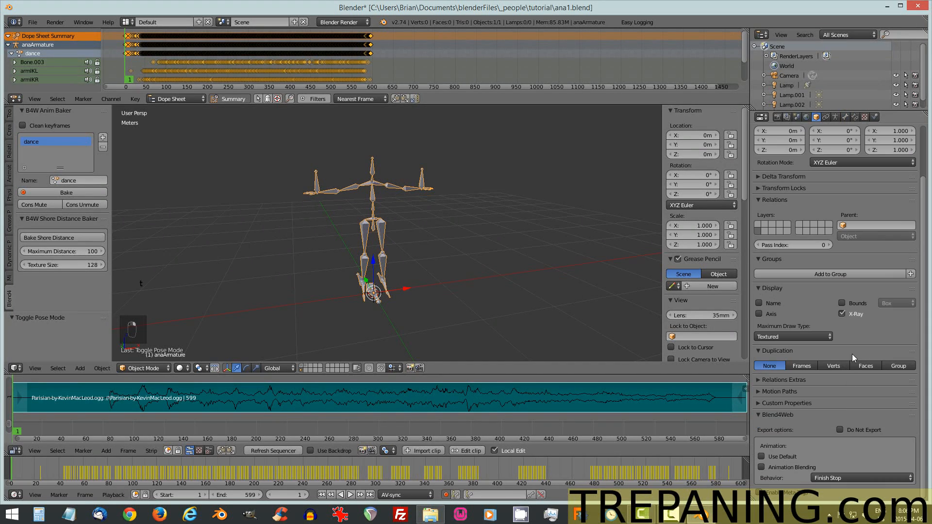
pyautogui.click(761, 455)
pyautogui.click(865, 480)
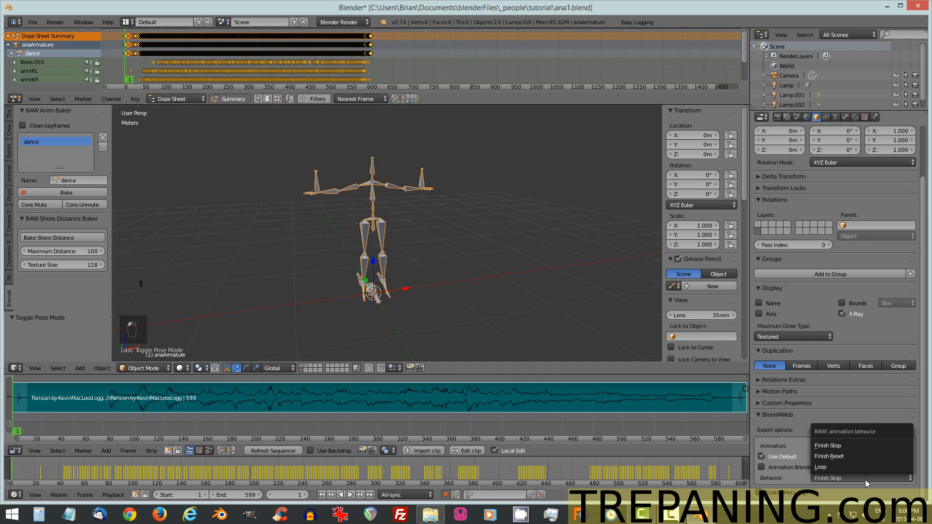
pyautogui.click(833, 468)
# - Save over ana1.blend and export the scene as the Blend4Web HTML file sexy-woman.html in the tutorial folder
pyautogui.hotkey('ctrl', 's')
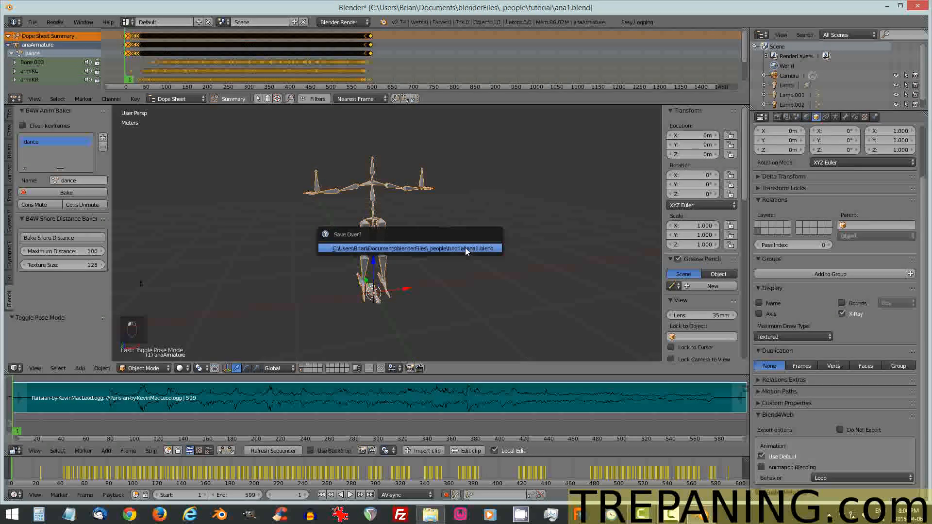
pyautogui.click(465, 247)
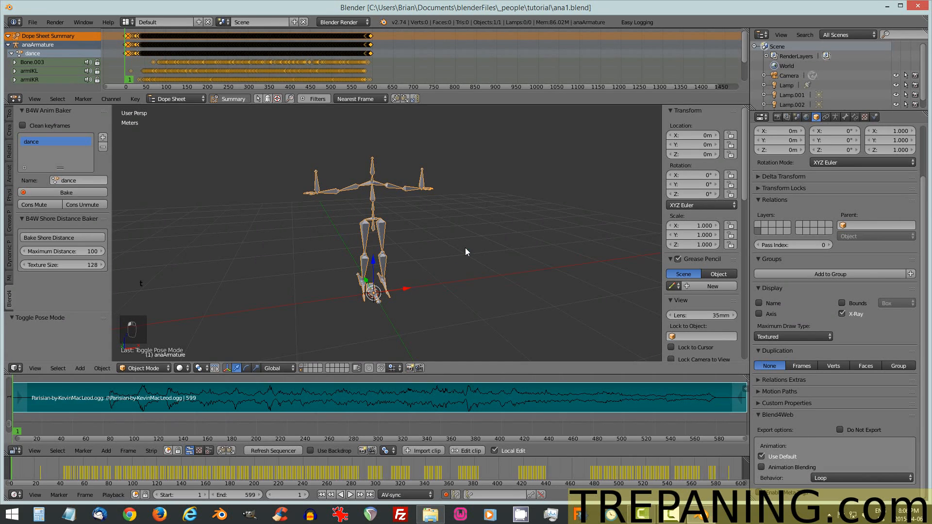
pyautogui.click(34, 22)
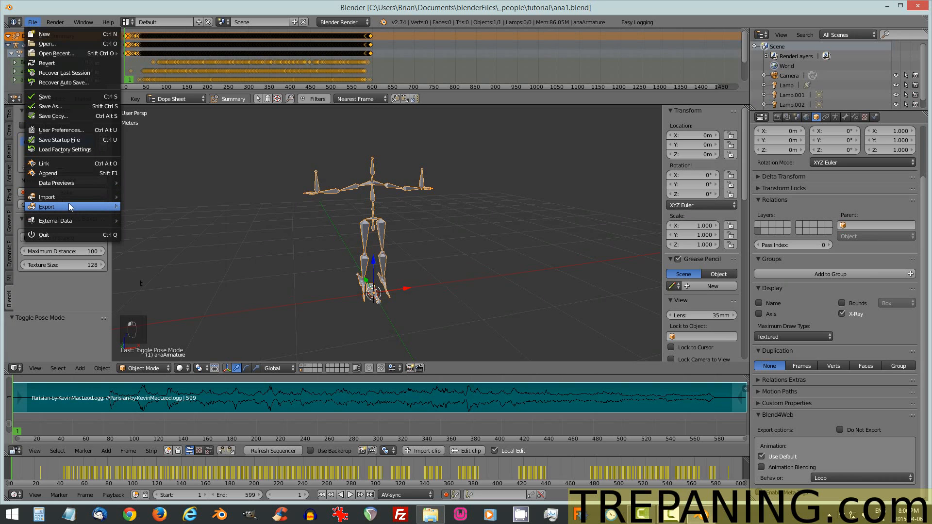
pyautogui.moveTo(69, 203)
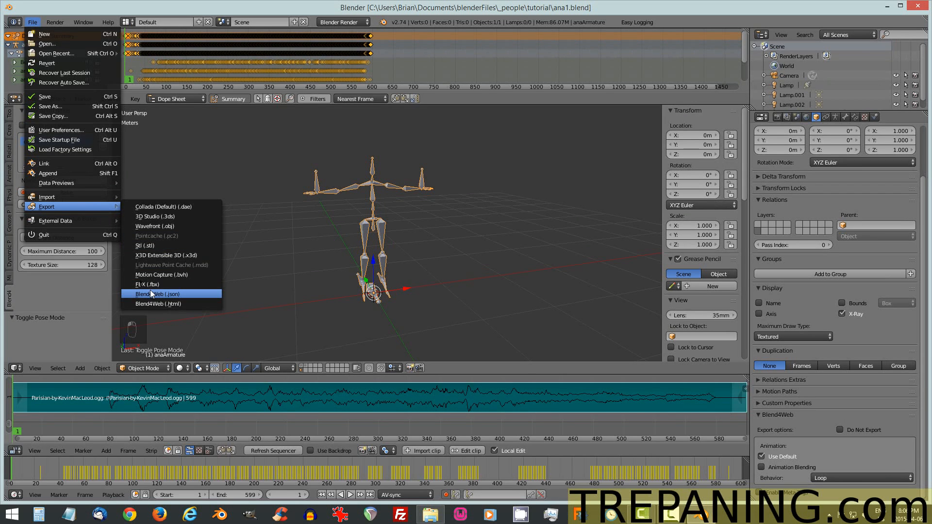
pyautogui.click(165, 304)
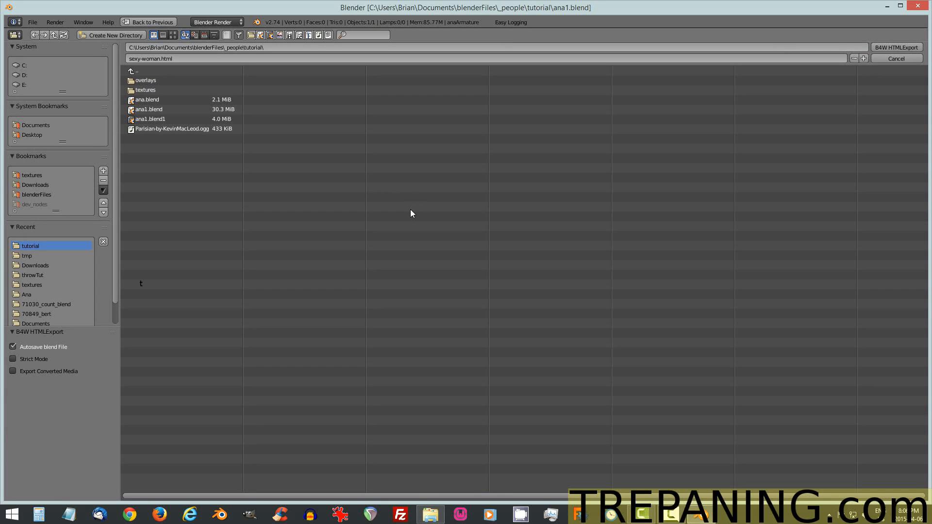
pyautogui.press('KP_Enter')
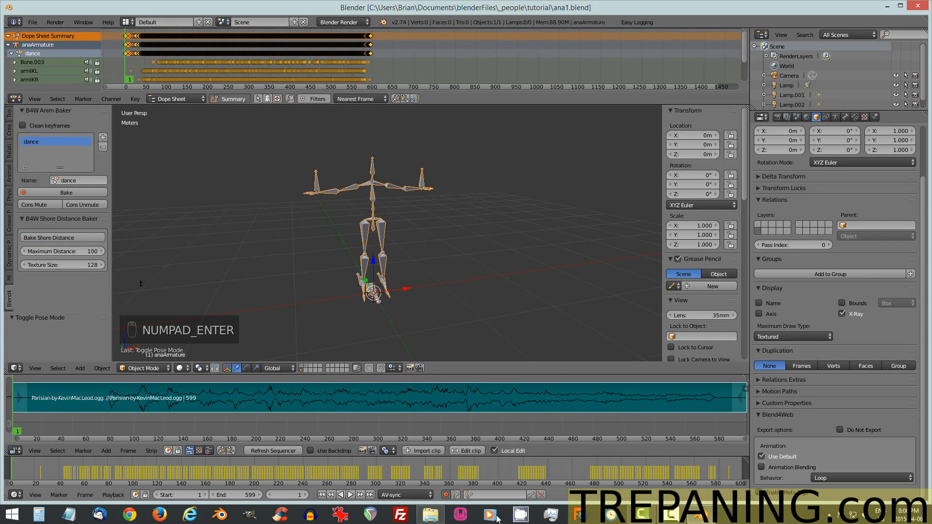
# - Switch to File Explorer and open the exported sexy-woman.html from the tutorial folder with Firefox
pyautogui.click(432, 515)
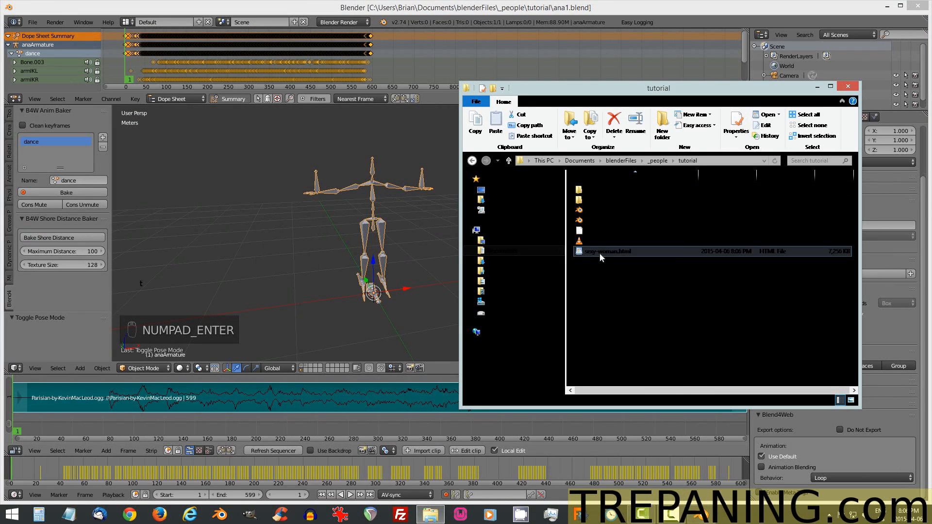
pyautogui.rightClick(600, 253)
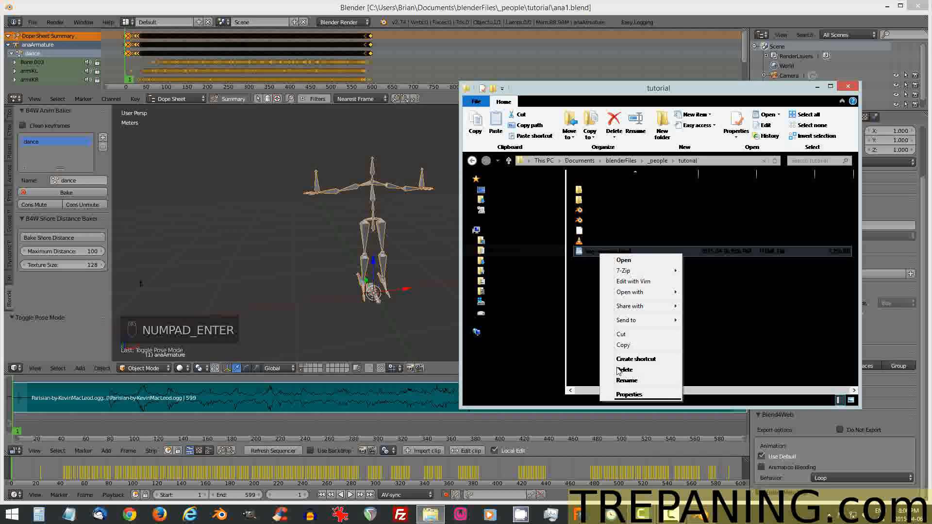
pyautogui.moveTo(637, 293)
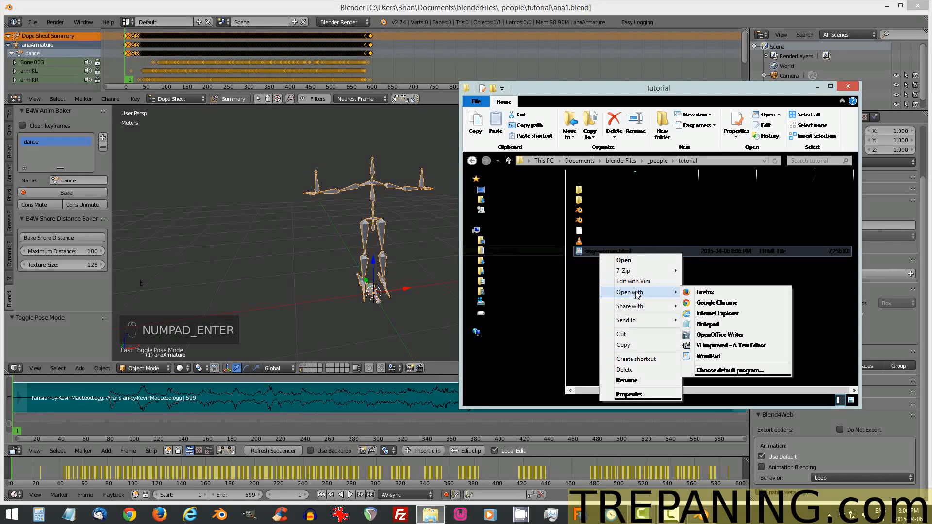
pyautogui.click(704, 294)
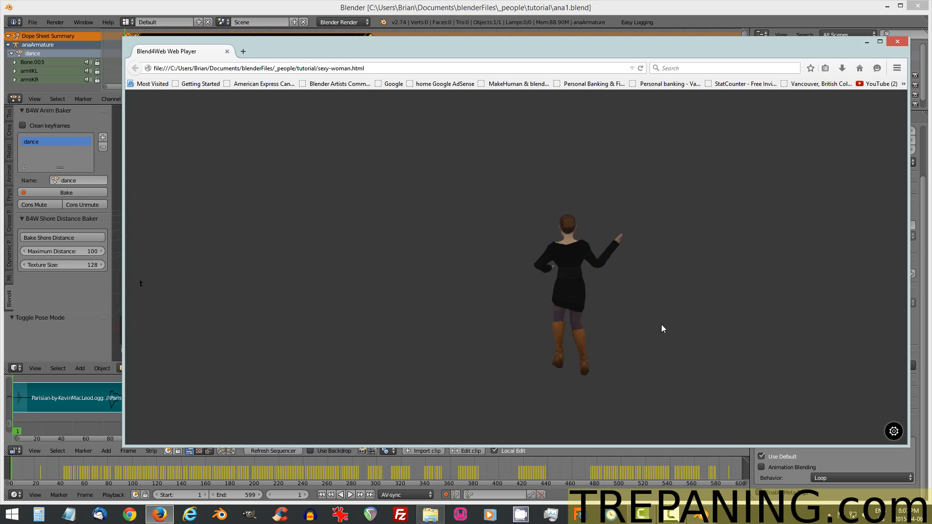
# - Examine the dancing character in the web player from several angles and distances, and switch back to Blender
pyautogui.scroll(5, 553, 331)
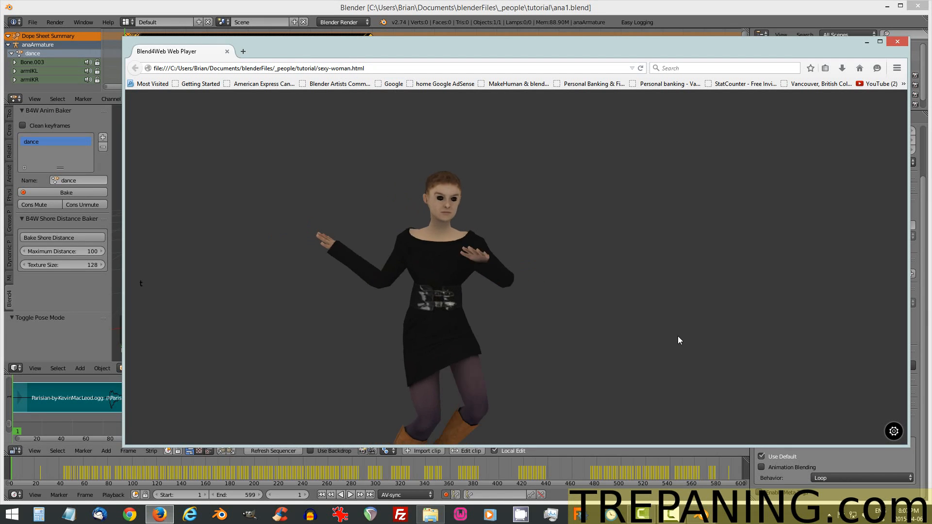
pyautogui.scroll(-3, 679, 338)
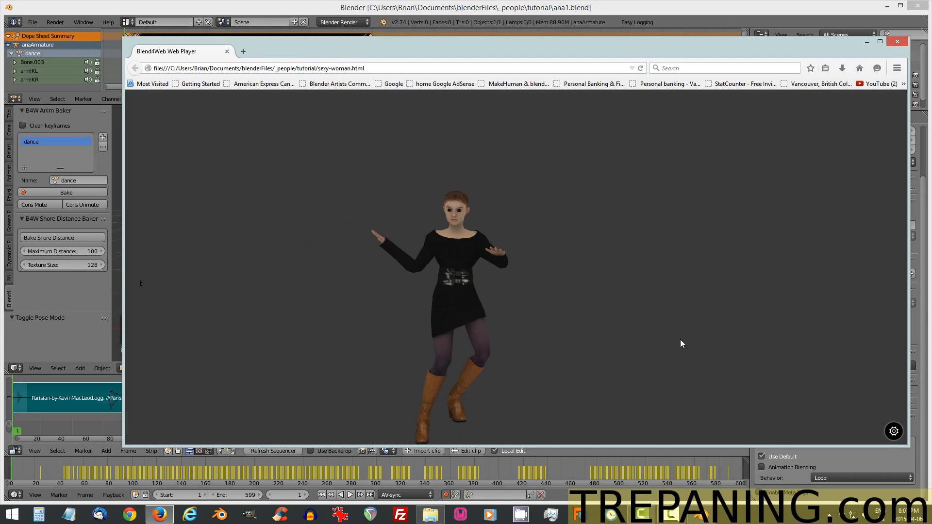
pyautogui.moveTo(618, 332); pyautogui.dragTo(597, 287, button='right')
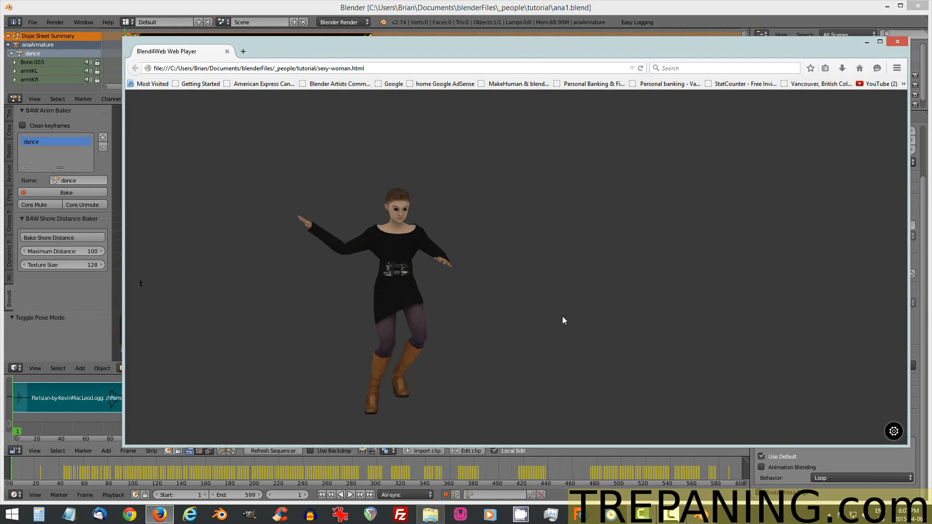
pyautogui.moveTo(602, 316); pyautogui.dragTo(597, 139)
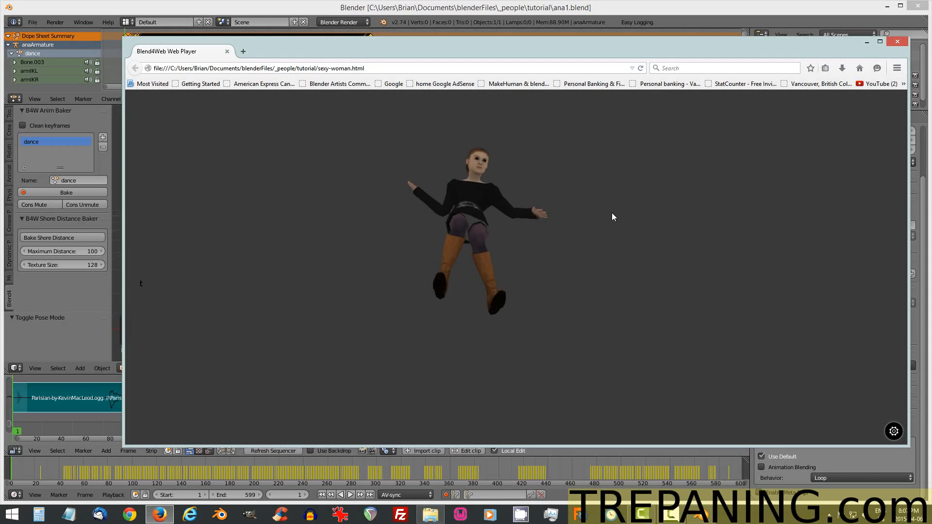
pyautogui.moveTo(611, 213); pyautogui.dragTo(622, 364)
pyautogui.moveTo(584, 252); pyautogui.dragTo(600, 287)
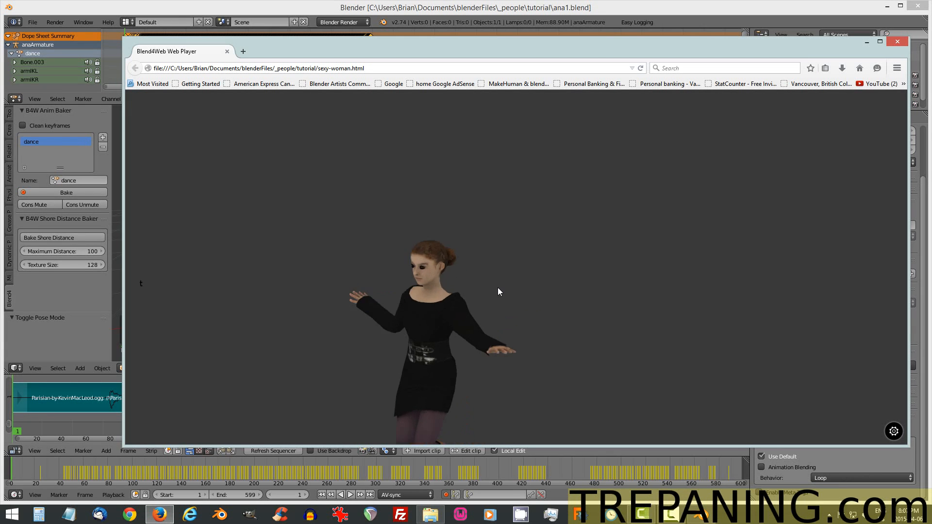
pyautogui.moveTo(520, 304); pyautogui.dragTo(600, 275)
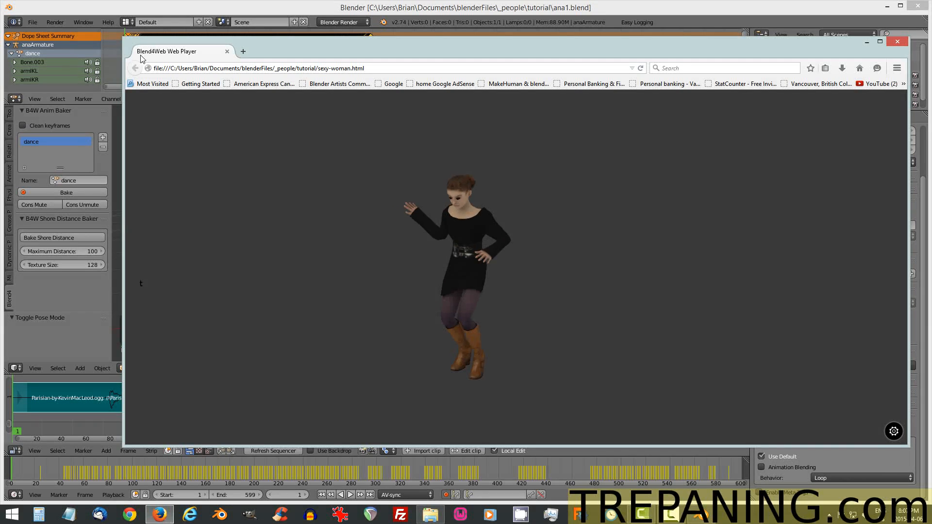
pyautogui.click(330, 9)
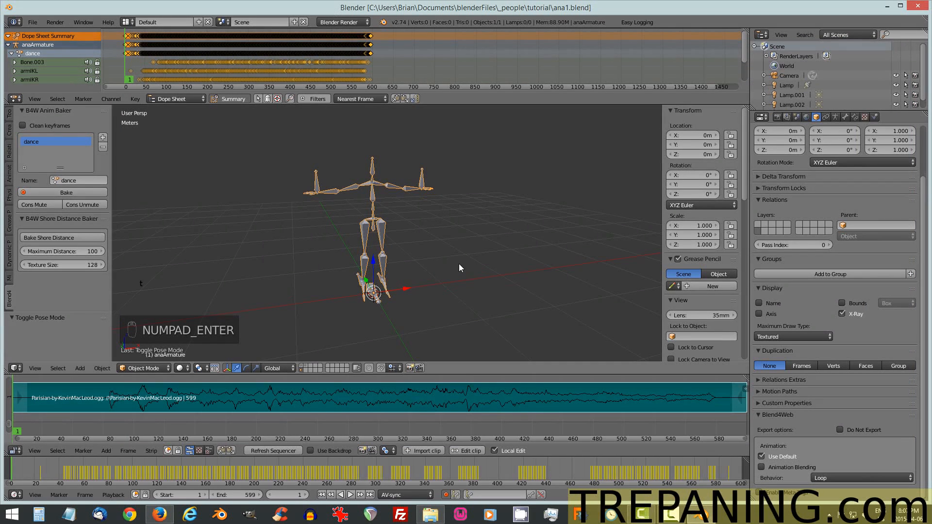
pyautogui.moveTo(465, 252); pyautogui.dragTo(438, 244, button='middle')
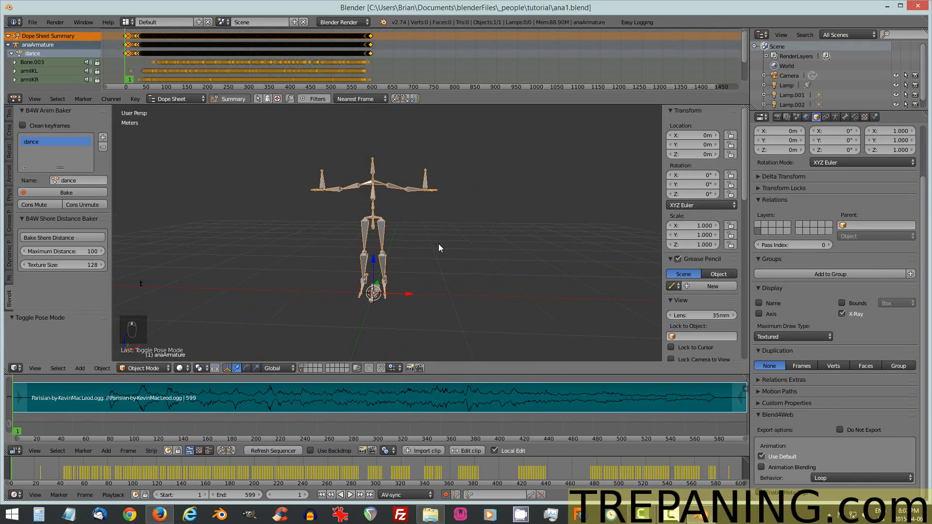